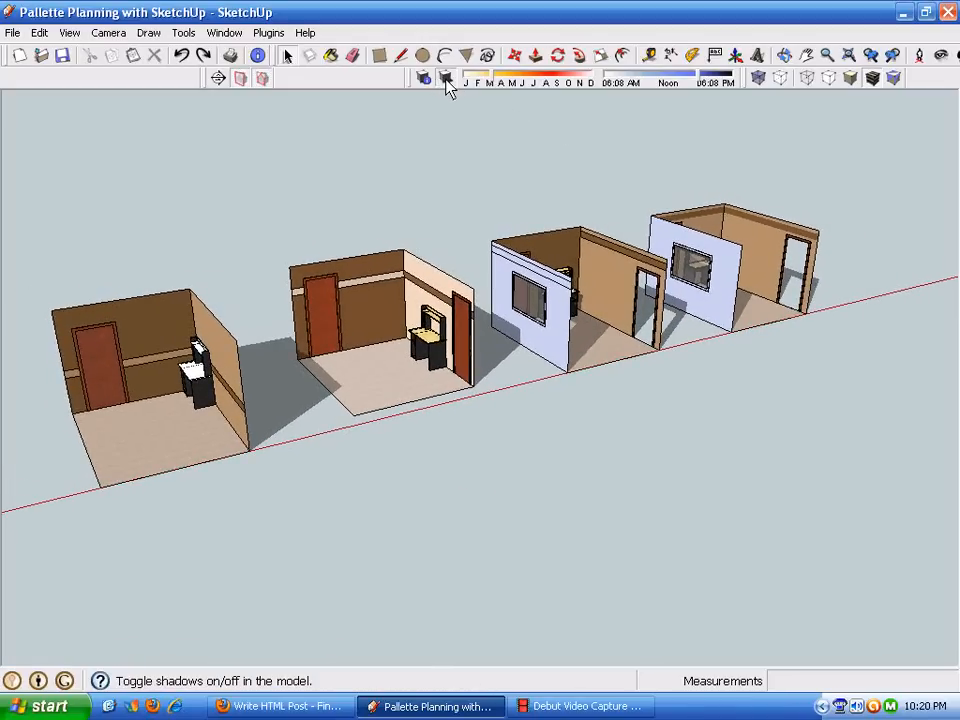
Turn off the shadows and move the three rooms farthest from the origin about 523 inches back along the green axis.
click(443, 85)
drag(253, 200, 754, 459)
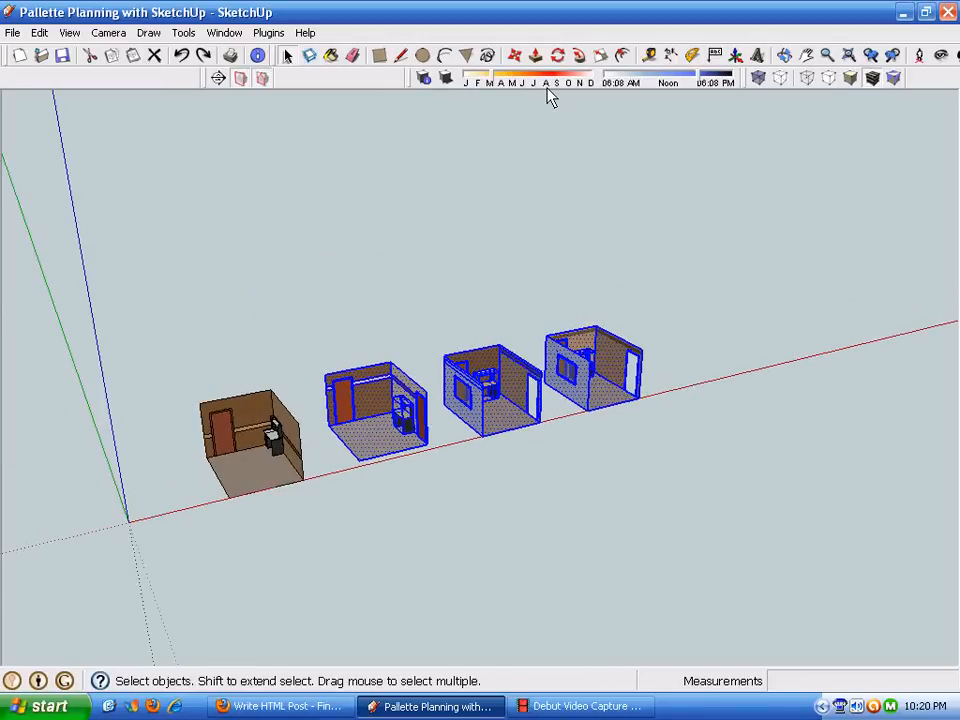
click(514, 55)
click(360, 468)
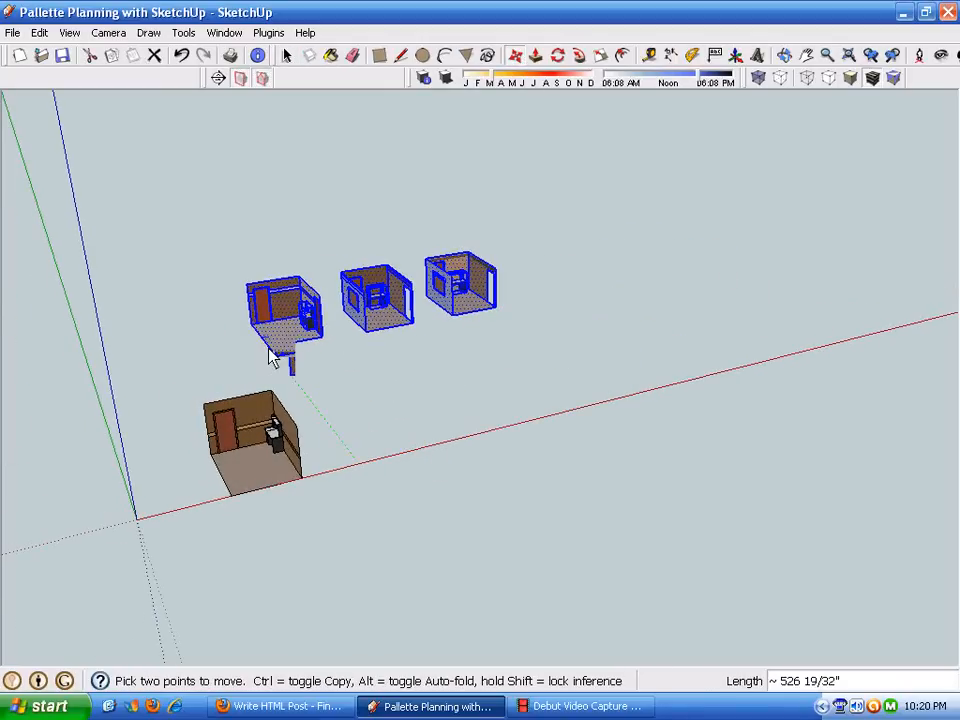
click(274, 354)
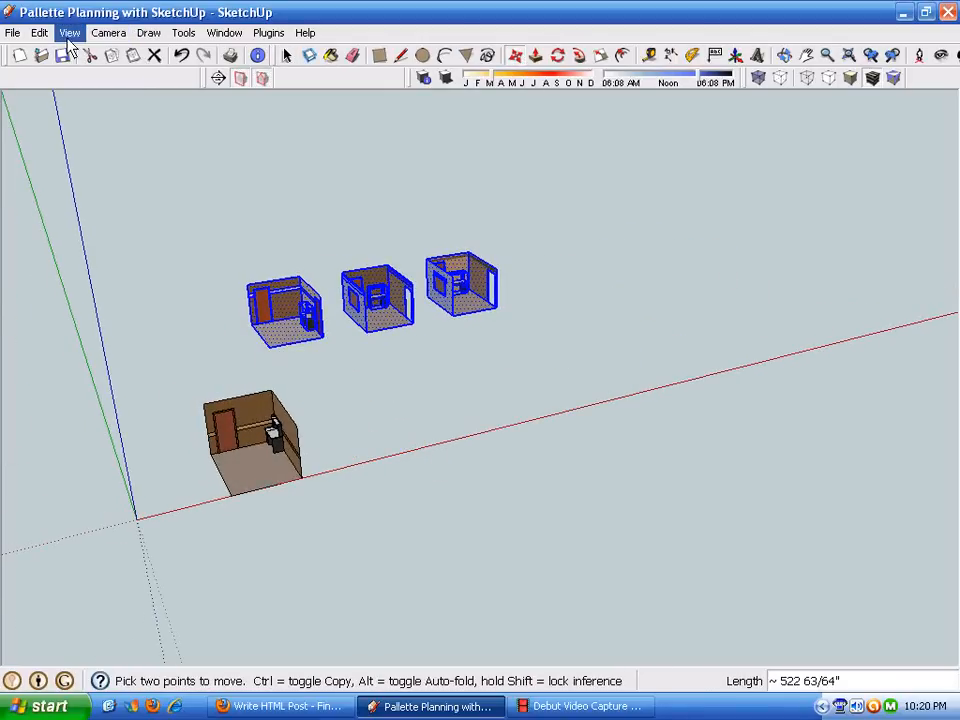
Hide the three moved rooms so only the room nearest the origin is displayed.
right_click(378, 316)
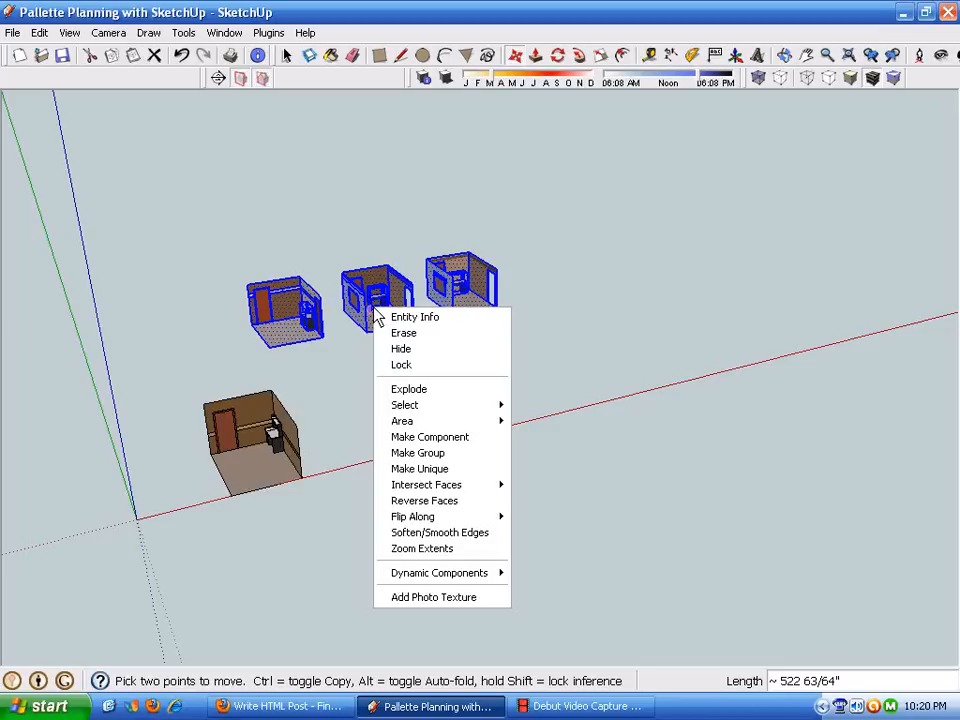
click(416, 352)
middle_drag(302, 291, 459, 561)
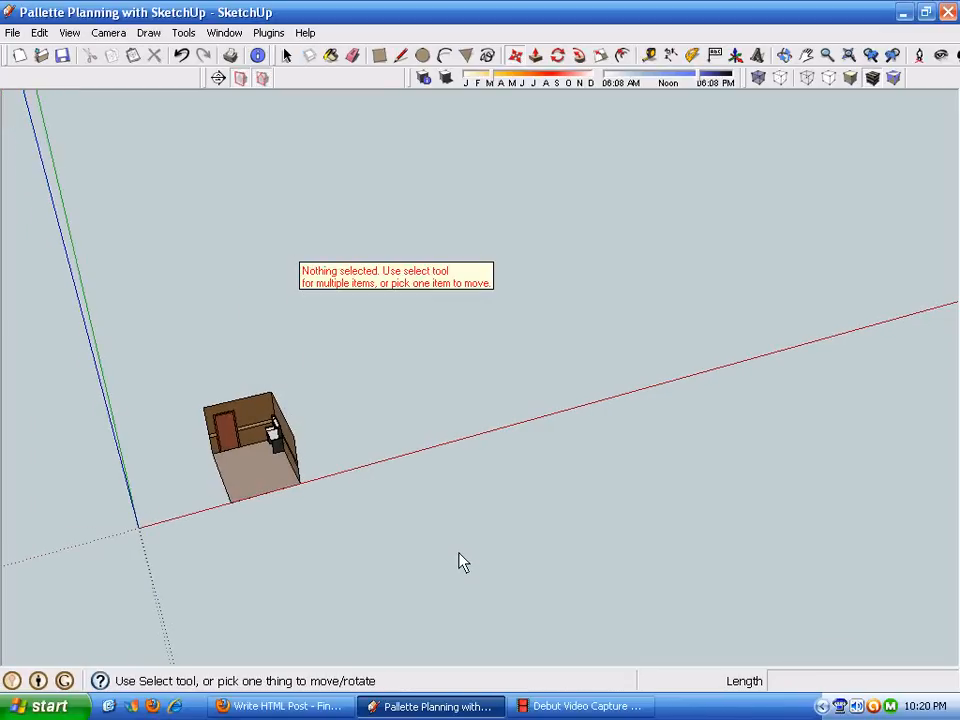
key(space)
middle_drag(340, 600, 334, 553)
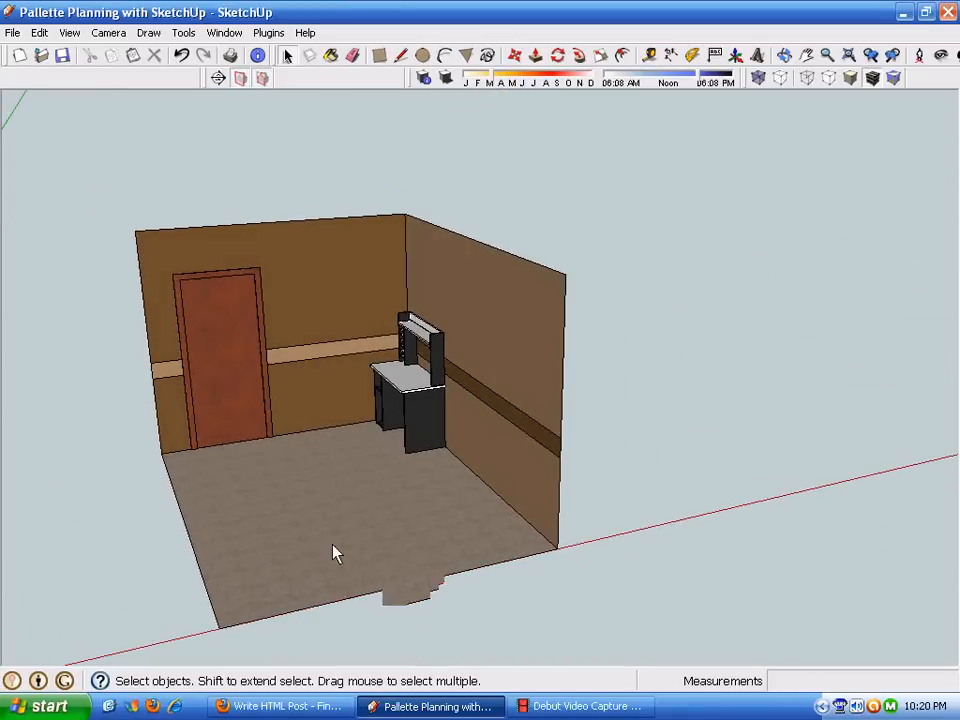
click(334, 553)
middle_drag(450, 576, 507, 500)
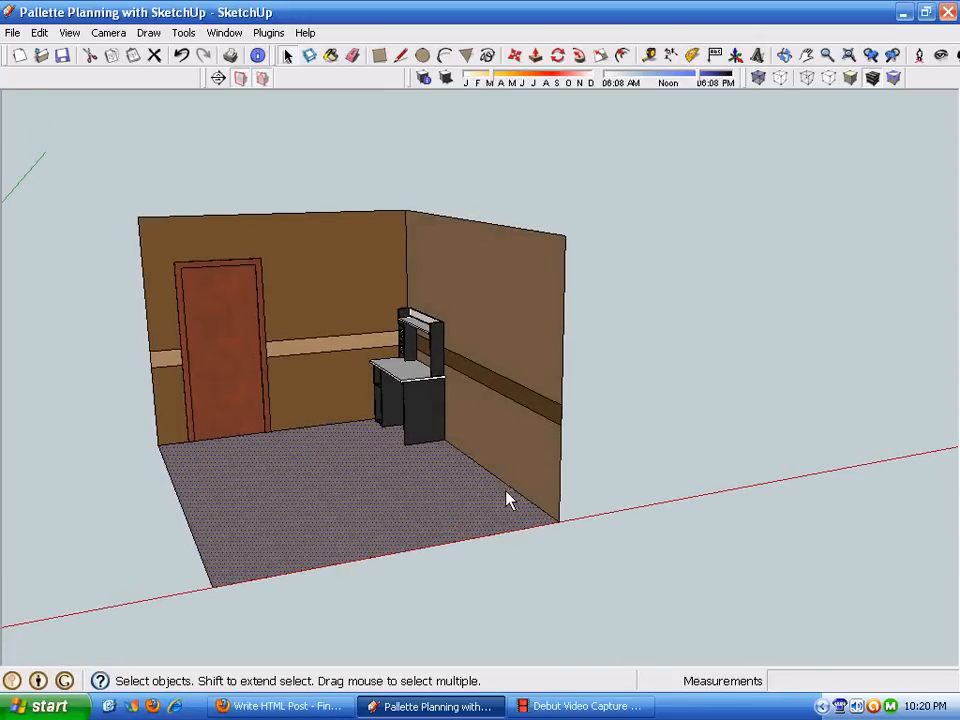
click(680, 500)
Draw a rectangle about 309 by 198 inches beside the room and push/pull it up into a box.
scroll(500, 370, down, 3)
click(380, 55)
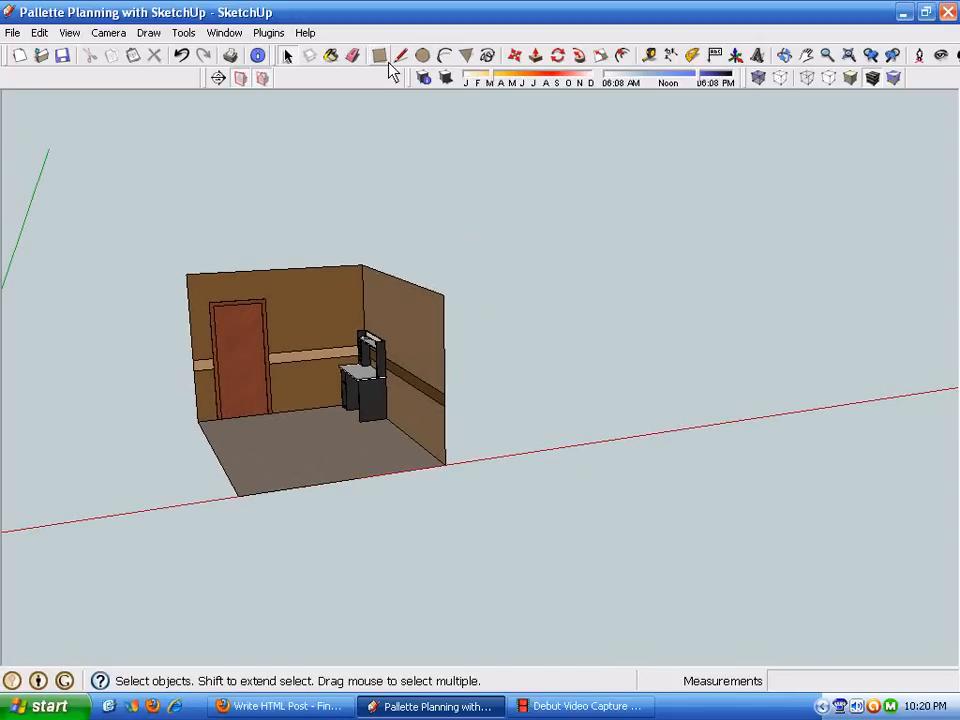
click(527, 438)
click(718, 338)
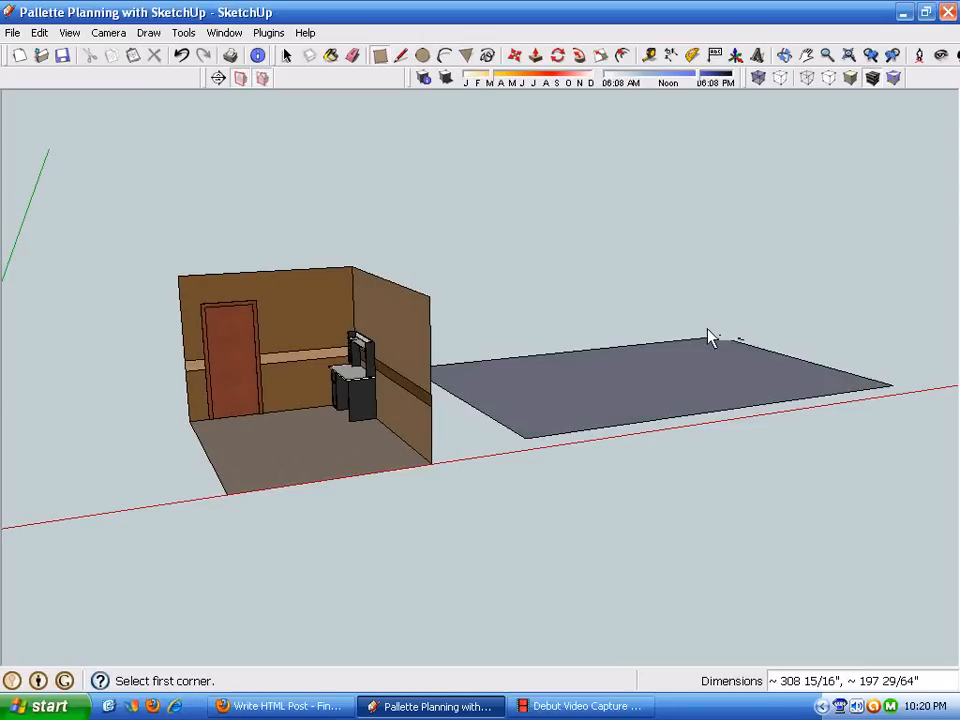
click(535, 55)
drag(602, 437, 430, 300)
Remove the box's top, front and one side face, leaving a floor with two adjoining walls.
key(space)
mouse_move(540, 225)
middle_down()
mouse_move(360, 69)
mouse_move(390, 143)
mouse_move(528, 285)
mouse_move(587, 272)
mouse_move(551, 486)
mouse_move(675, 444)
mouse_move(392, 317)
mouse_move(605, 422)
mouse_move(568, 521)
mouse_move(647, 454)
mouse_move(561, 491)
mouse_move(470, 470)
mouse_move(358, 259)
middle_up()
key(e)
key(space)
click(641, 426)
Select the whole unpainted floor-and-walls model beside the furnished room and delete it.
drag(343, 234, 730, 537)
middle_drag(730, 537, 620, 513)
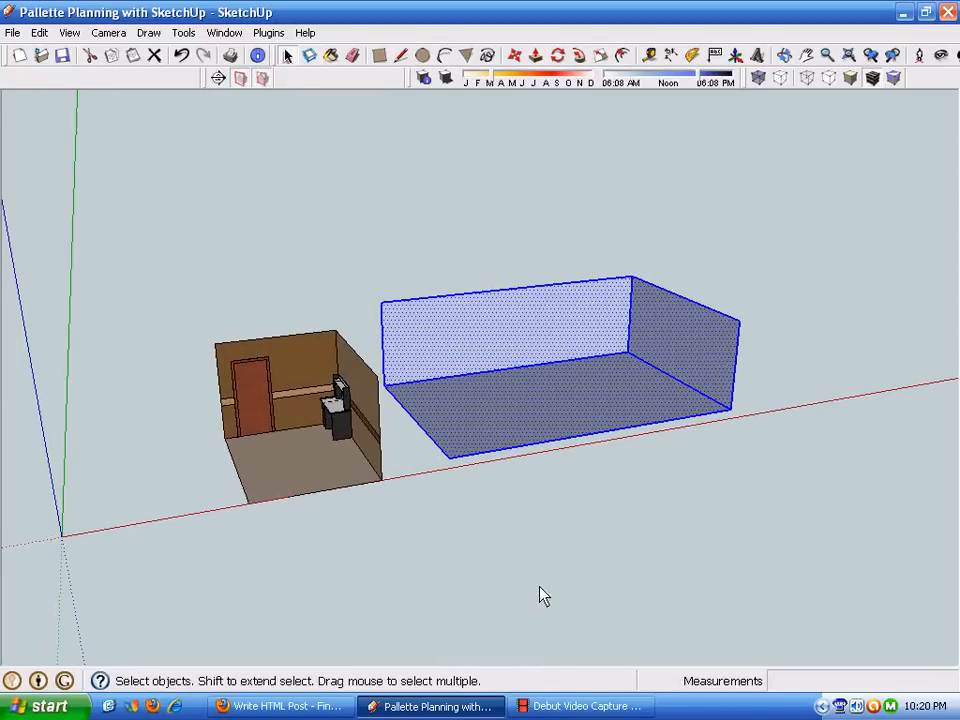
middle_drag(529, 574, 648, 481)
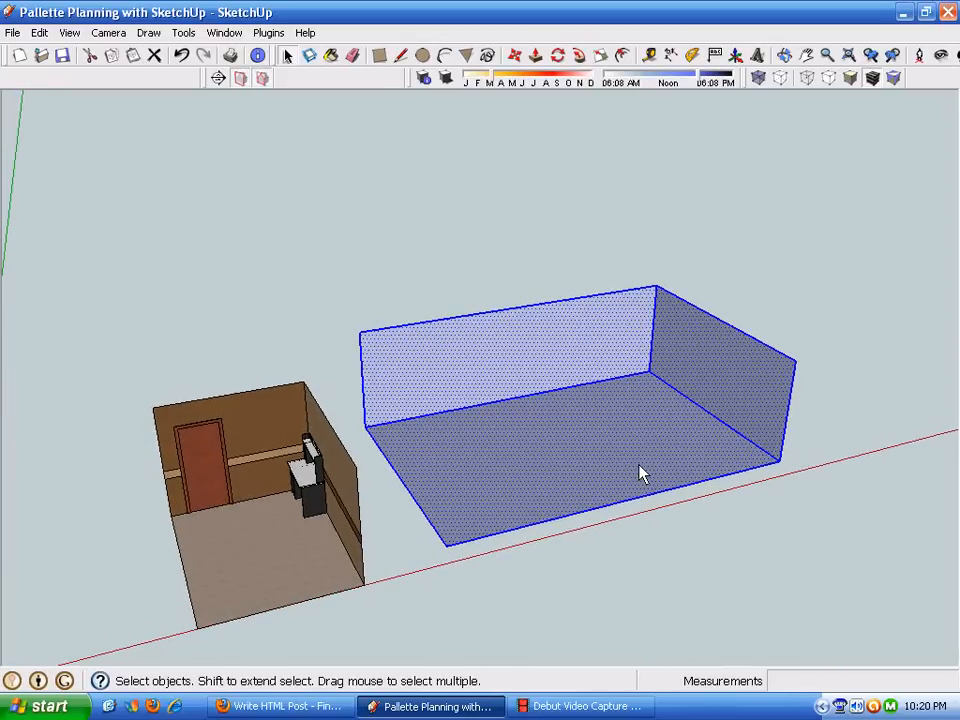
key(Delete)
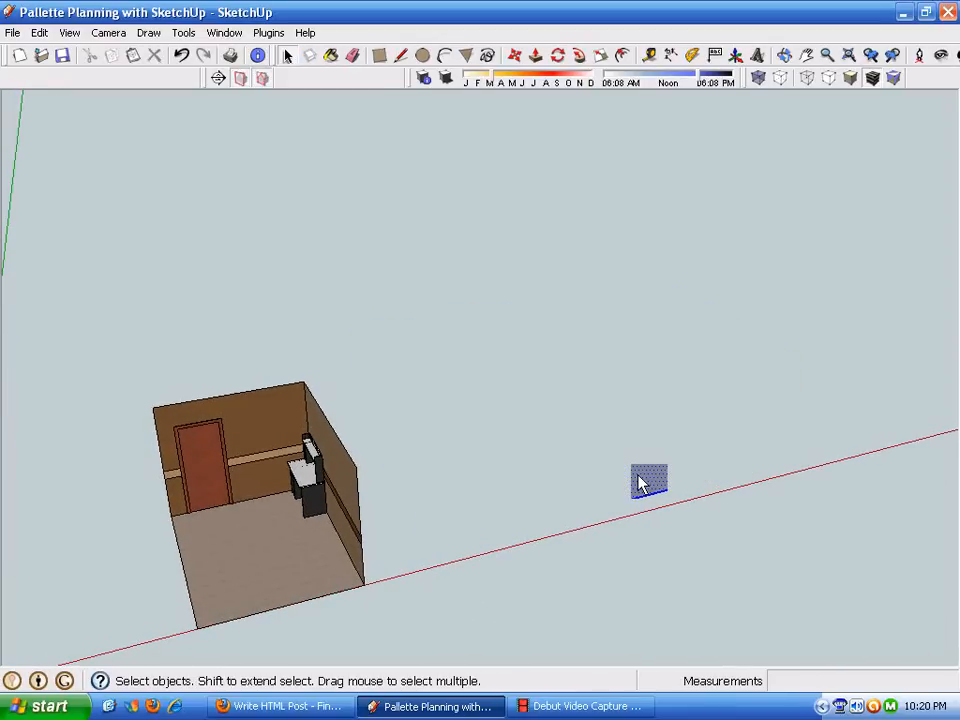
Start the Paint Bucket tool and display the Colors library of materials.
mouse_move(336, 628)
middle_down()
mouse_move(311, 617)
mouse_move(386, 542)
mouse_move(407, 656)
mouse_move(461, 596)
mouse_move(448, 531)
mouse_move(410, 530)
mouse_move(407, 516)
mouse_move(510, 493)
mouse_move(514, 514)
mouse_move(505, 377)
mouse_move(454, 392)
mouse_move(531, 404)
mouse_move(508, 408)
middle_up()
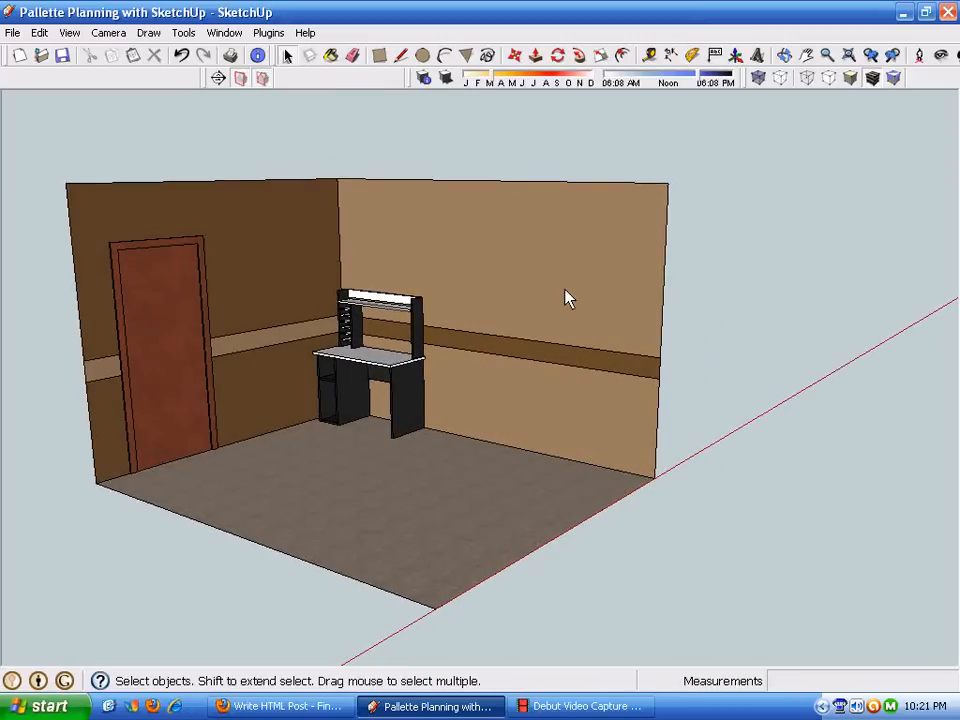
mouse_move(350, 103)
middle_down()
mouse_move(471, 311)
mouse_move(459, 315)
middle_up()
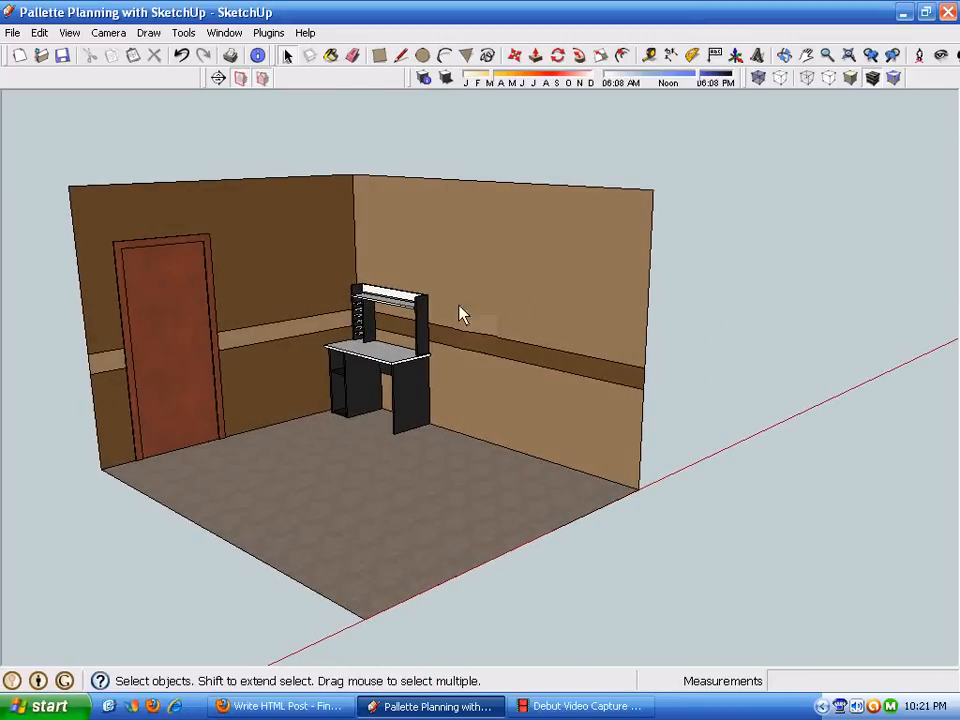
click(331, 57)
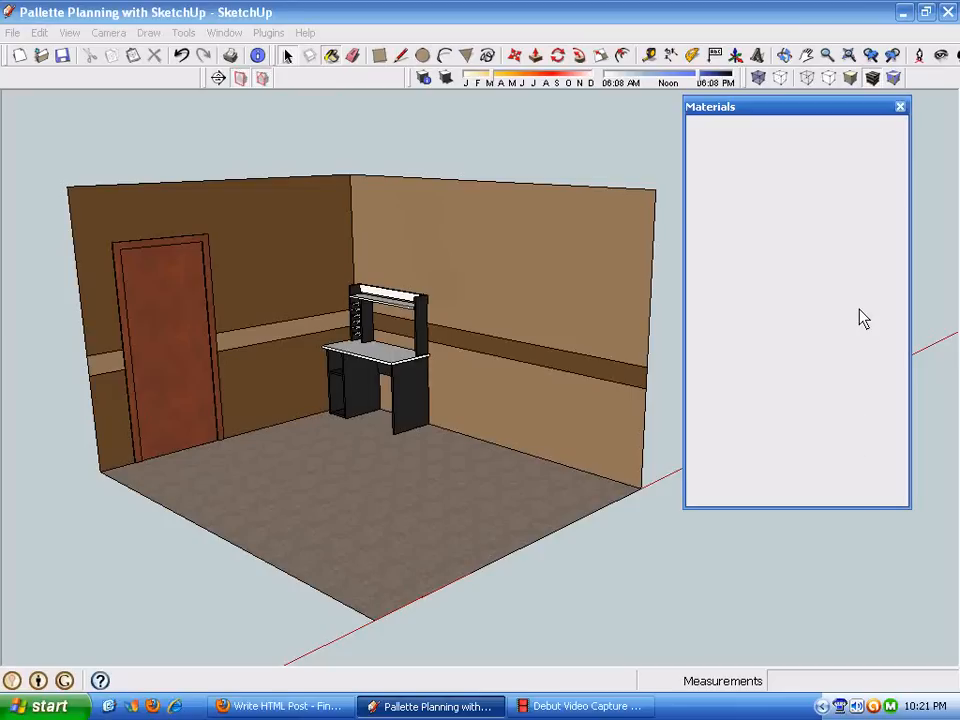
click(706, 202)
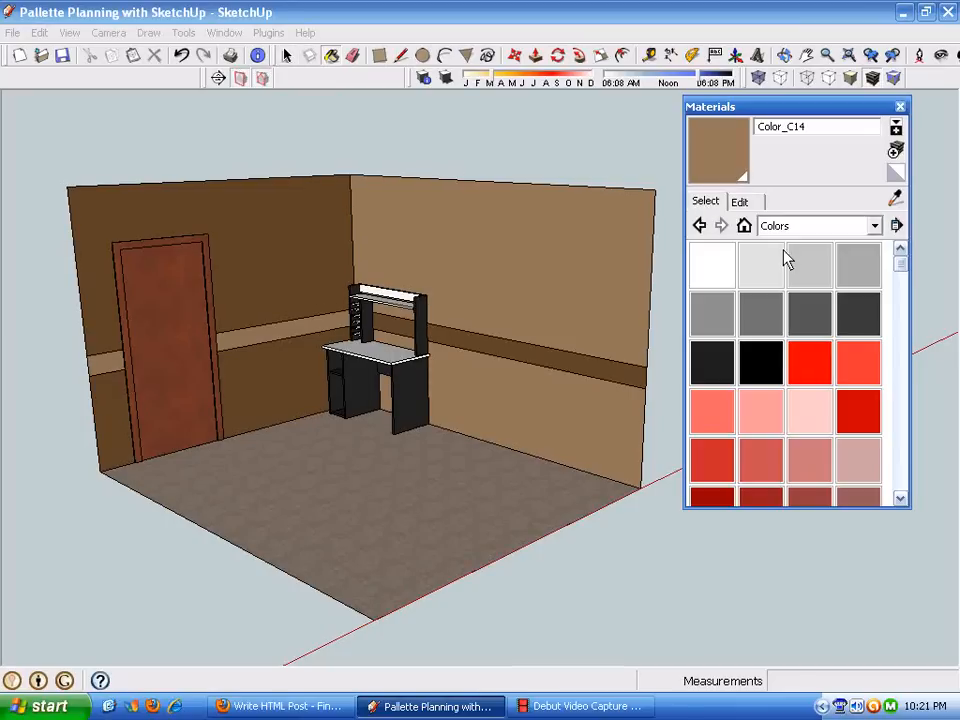
click(874, 226)
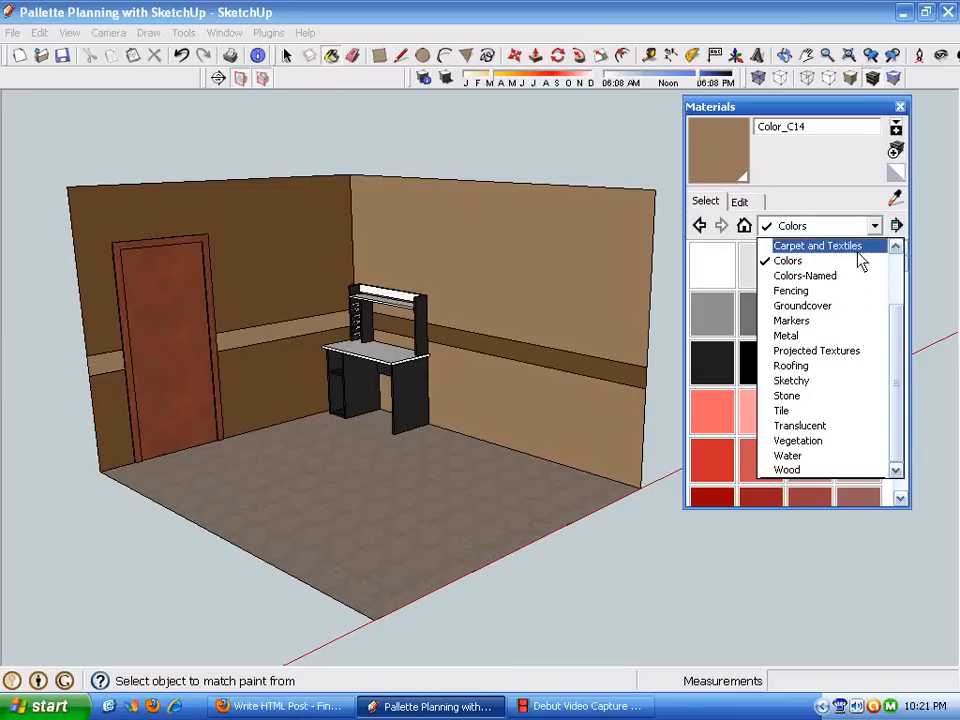
click(852, 261)
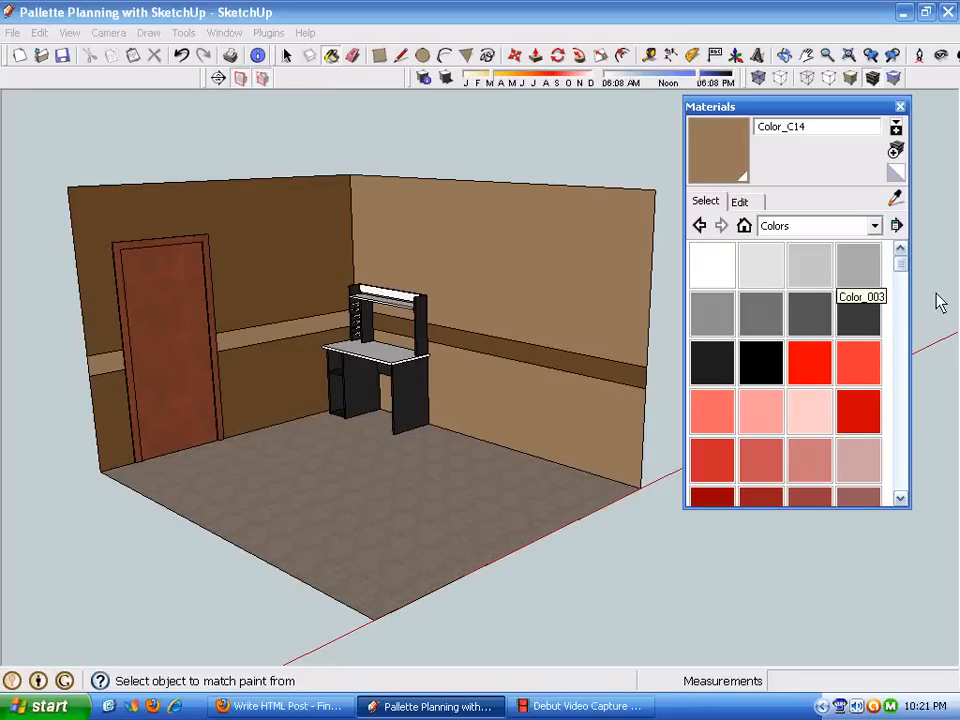
Paint the upper section of the wall behind the desk with Color_B14 and undo the painting.
click(900, 289)
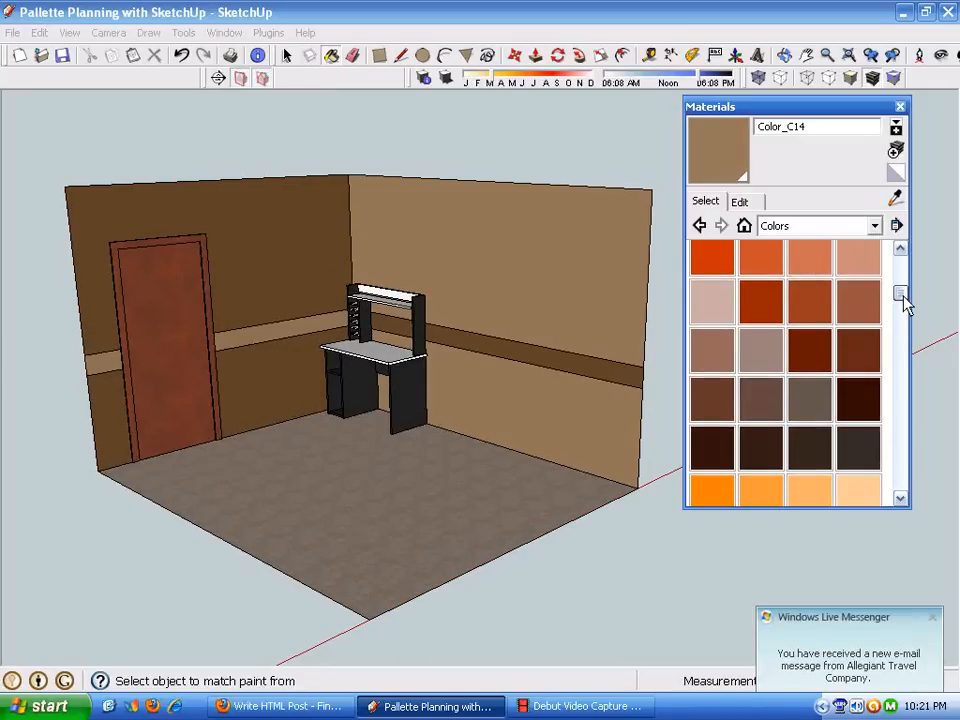
click(903, 303)
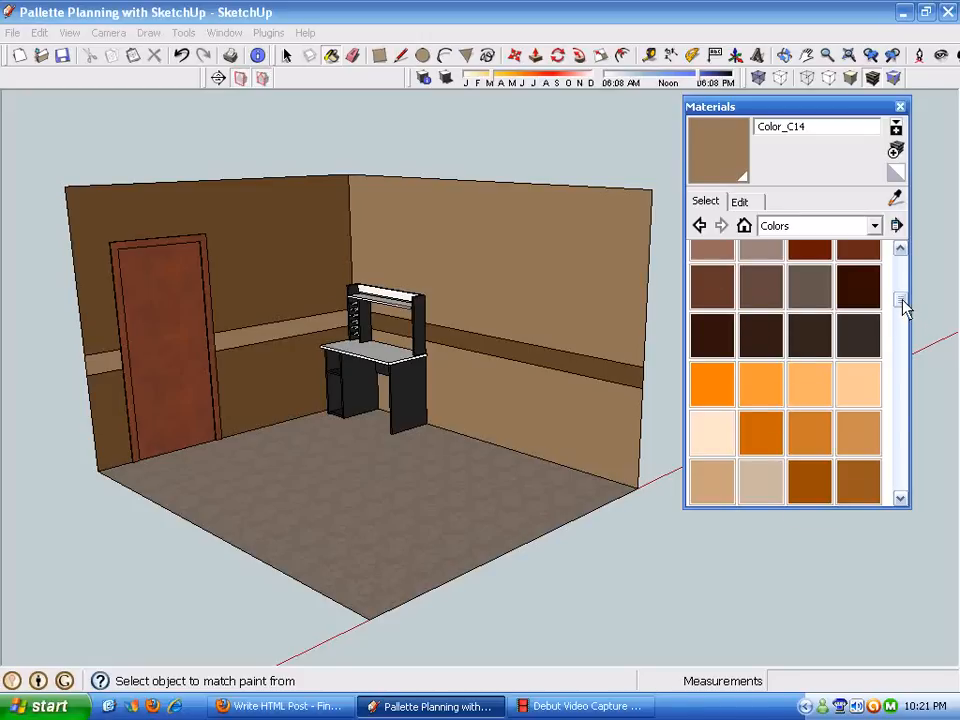
scroll(902, 300, up, 3)
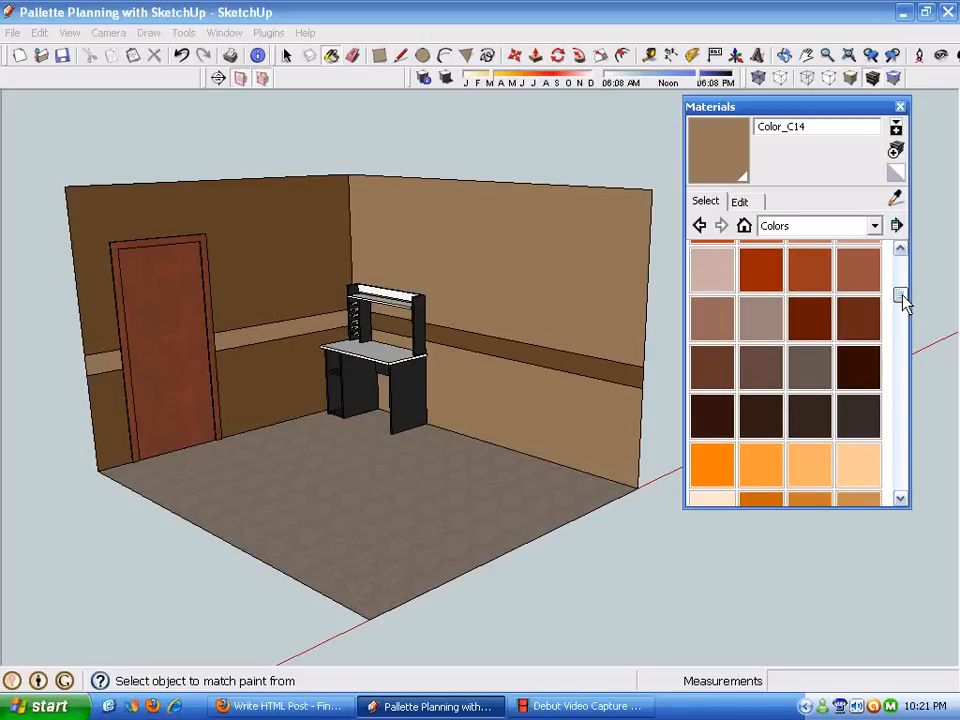
click(712, 338)
key(space)
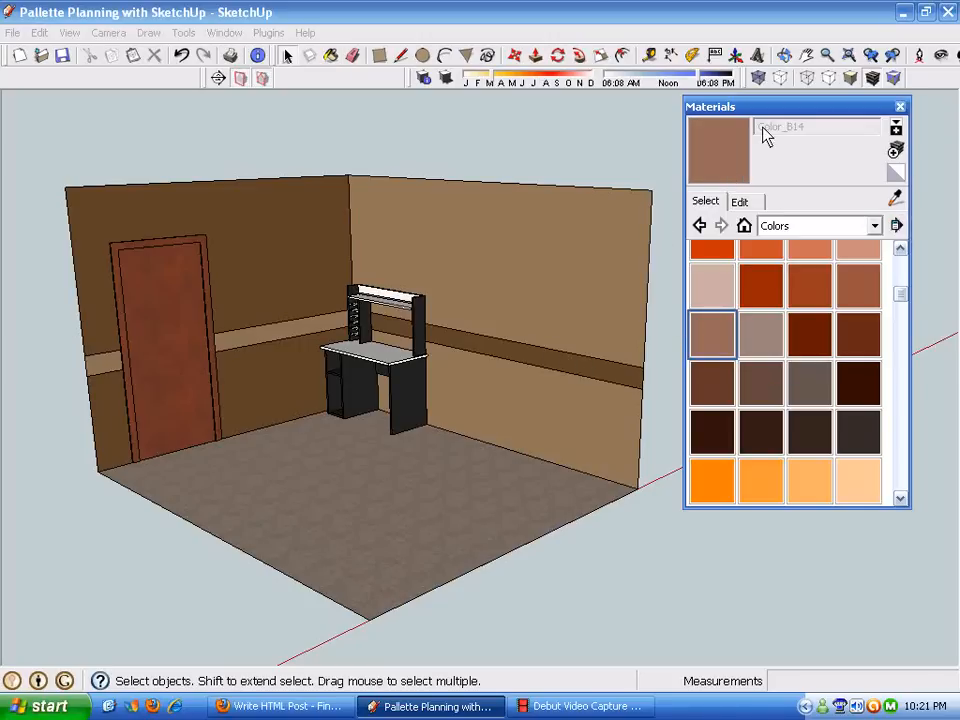
click(740, 203)
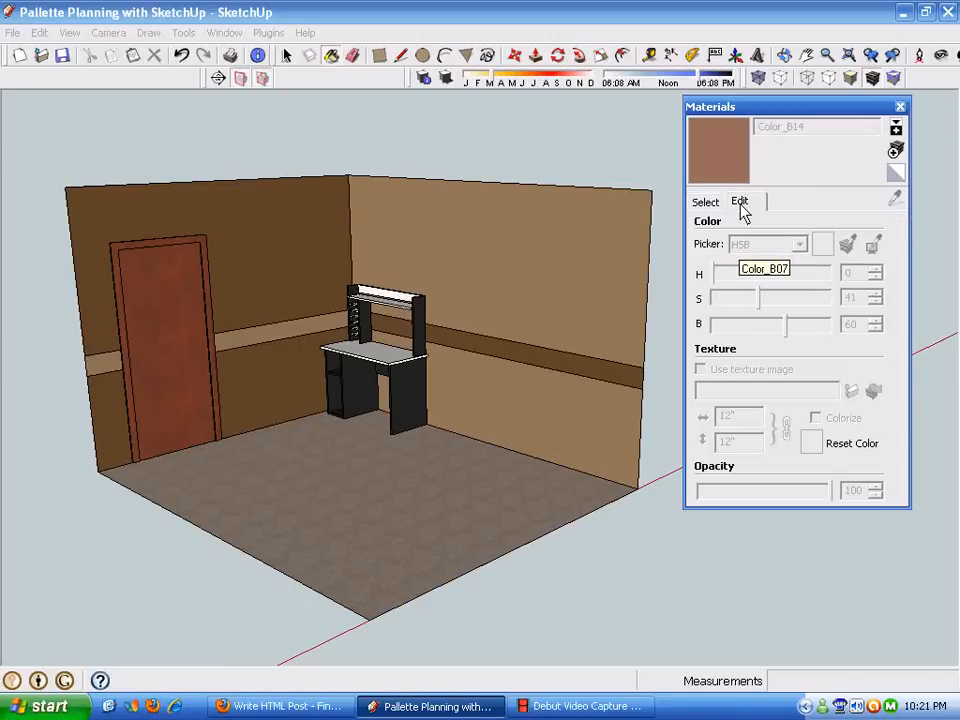
click(698, 158)
click(633, 260)
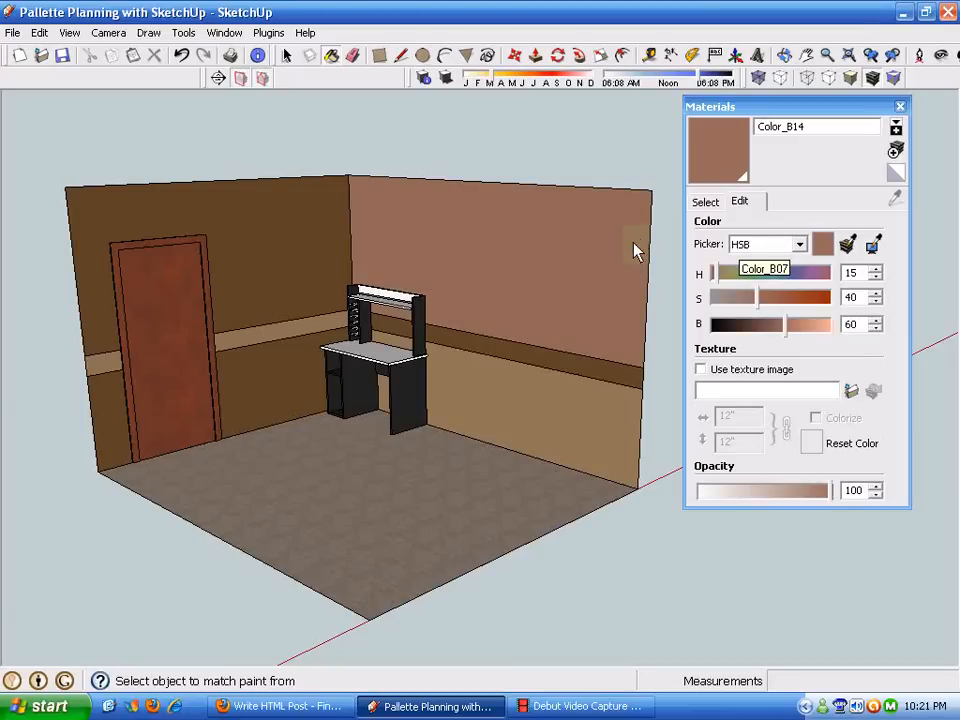
key(ctrl+z)
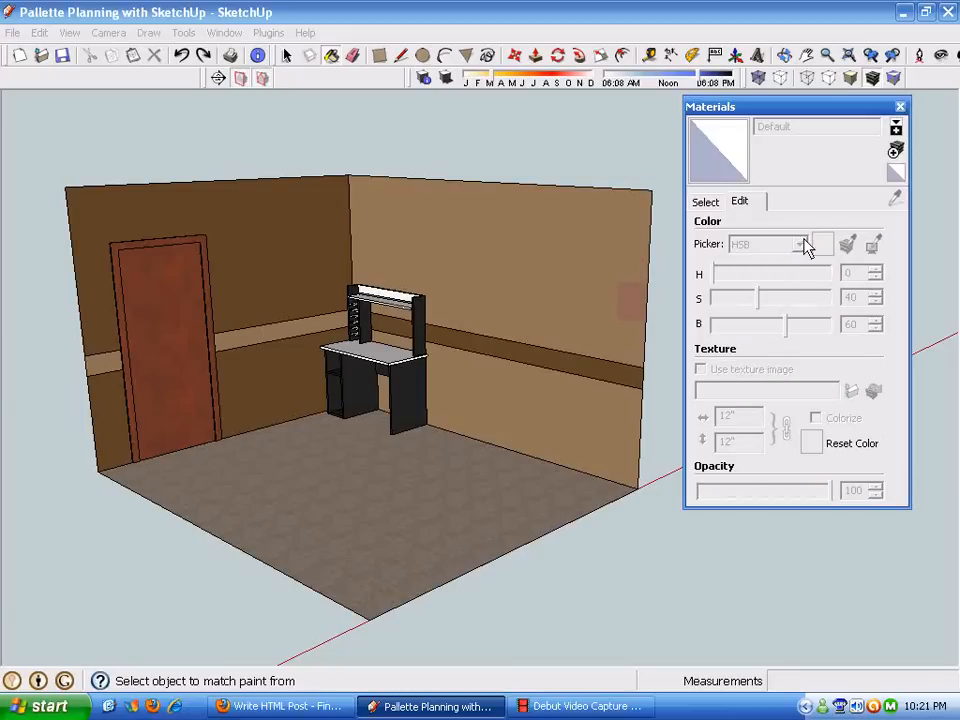
key(space)
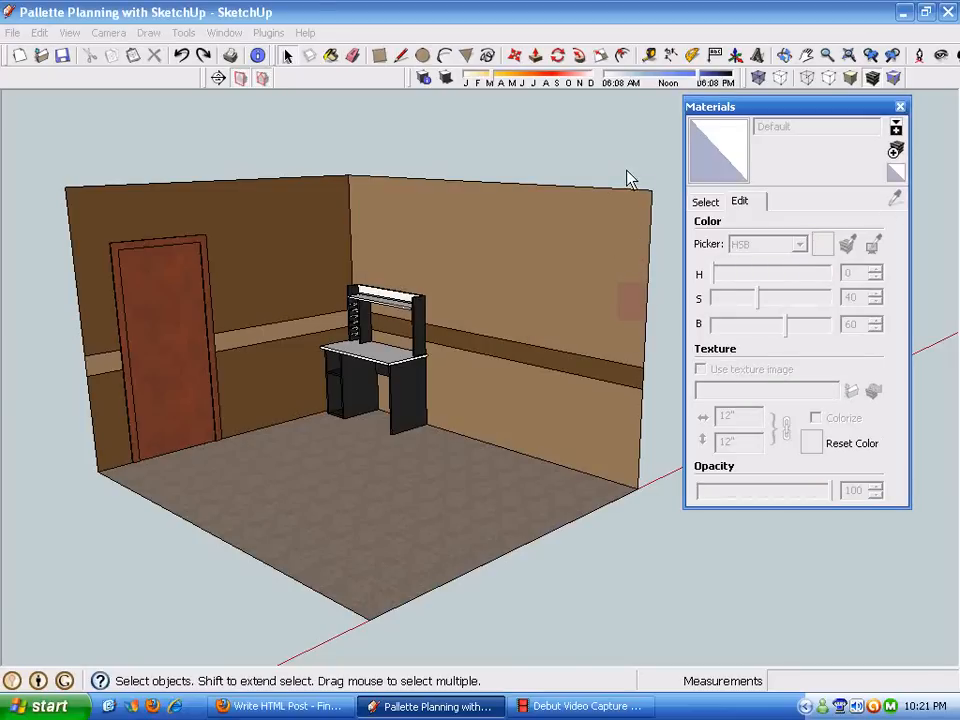
Sample the wall material Color_C14 from the upper wall section and set its saturation to 54.
click(708, 204)
click(894, 199)
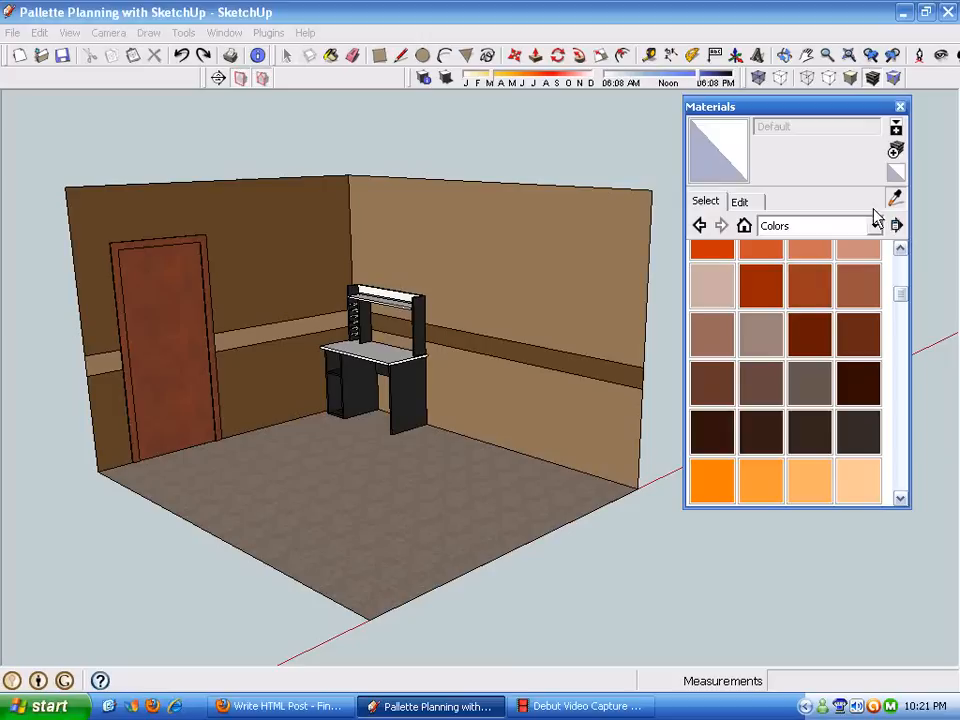
click(624, 268)
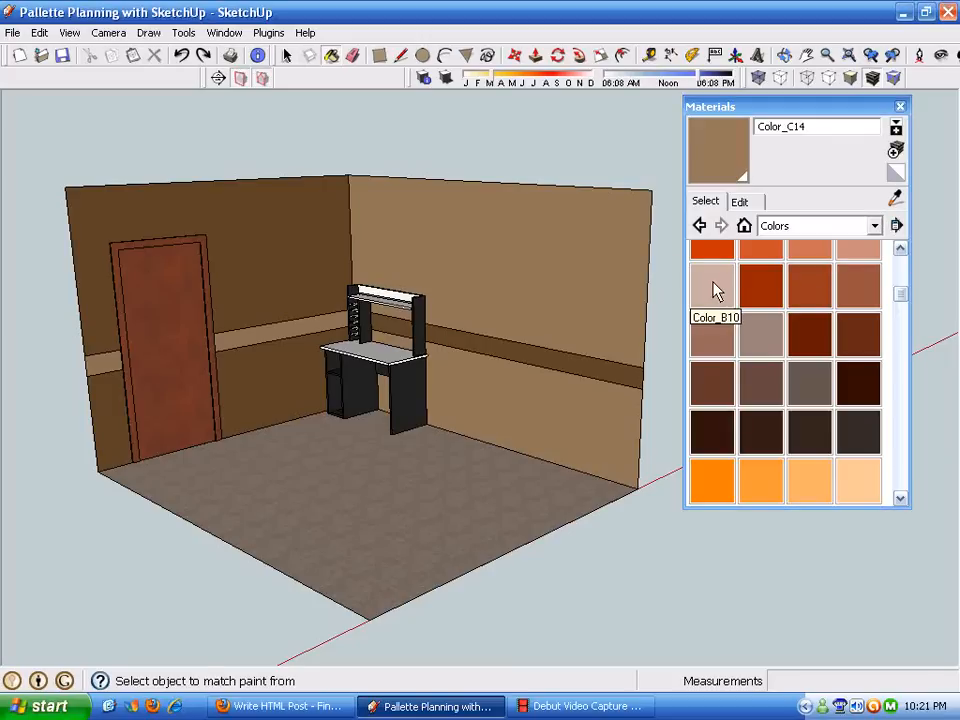
click(750, 205)
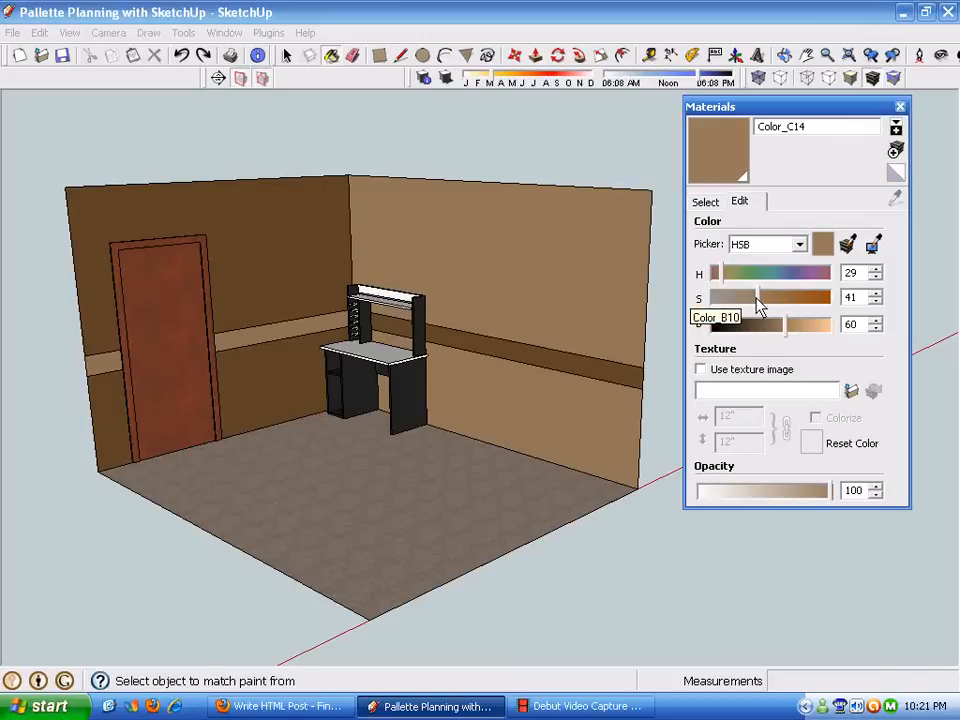
mouse_move(759, 302)
mouse_down()
mouse_move(791, 300)
mouse_move(754, 313)
mouse_move(771, 300)
mouse_move(786, 307)
mouse_move(777, 302)
mouse_up()
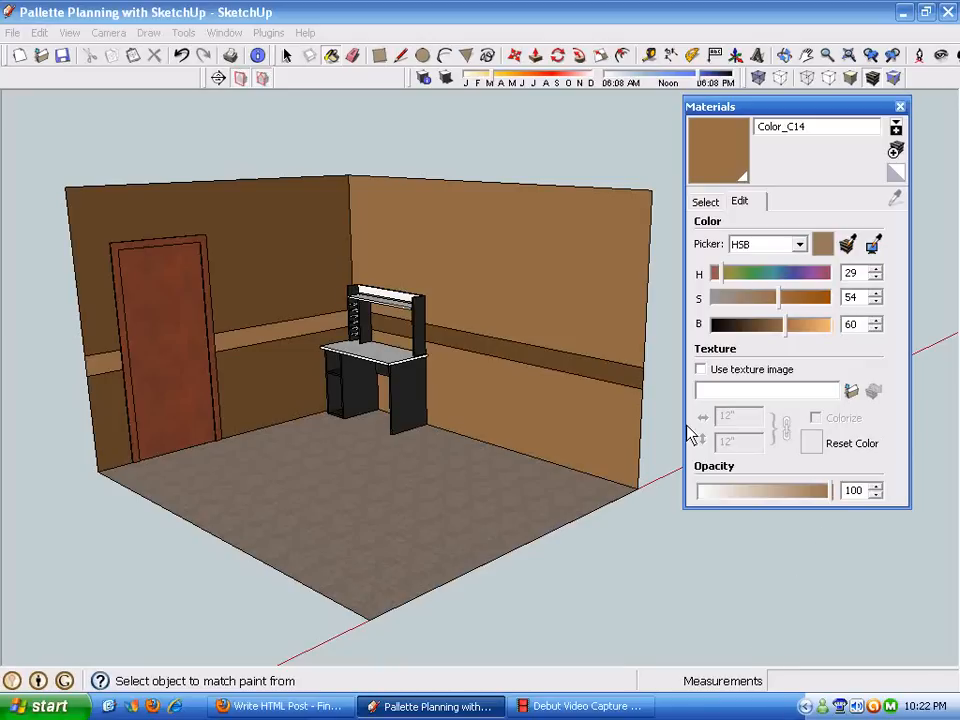
Collapse the materials window and undo the saturation change to Color_C14.
click(829, 107)
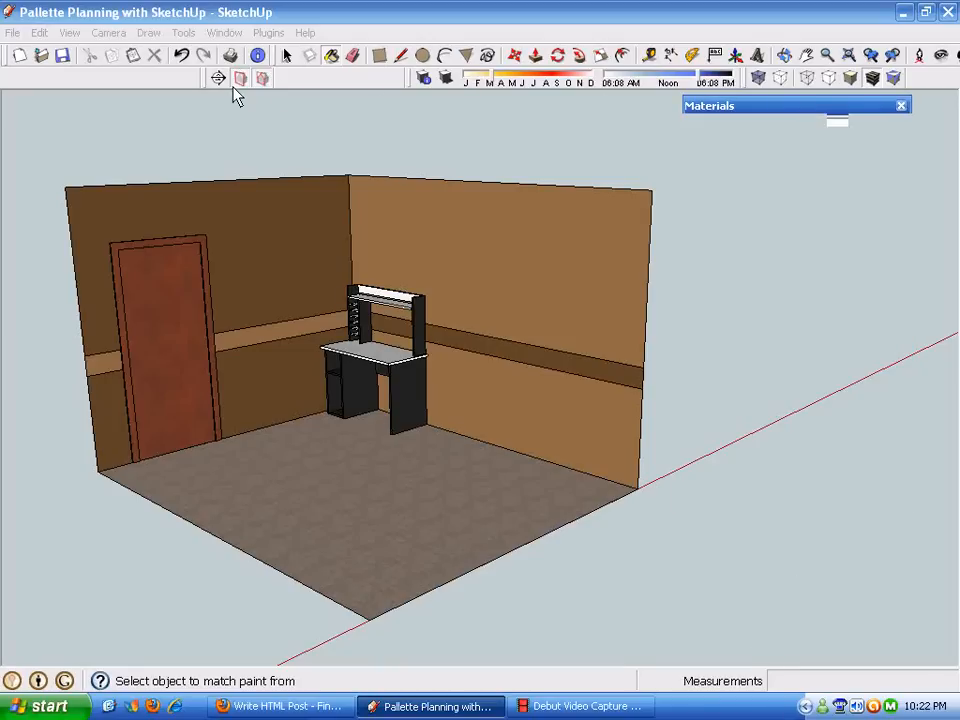
click(182, 57)
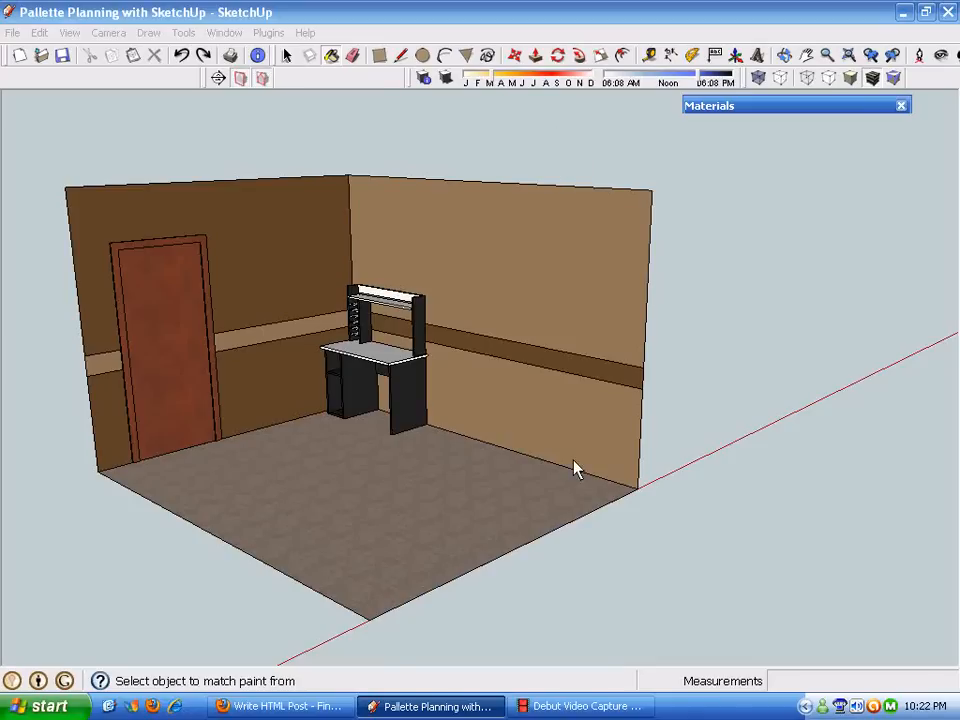
key(space)
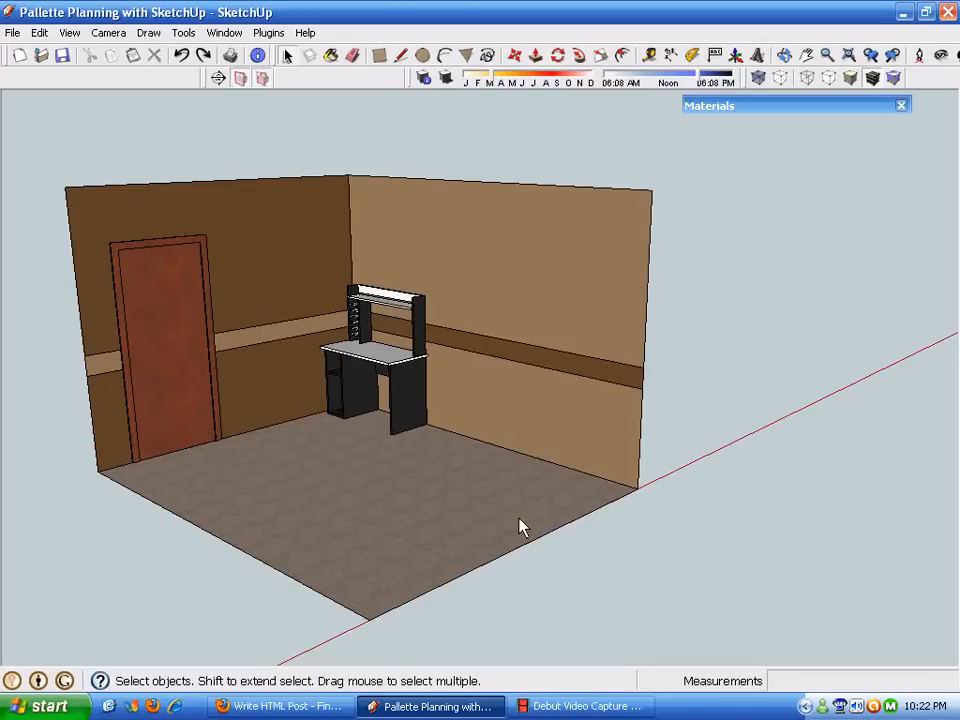
Paint the selected floor with Carpet_Frieze_Low from the Carpet and Textiles materials and set its saturation to 38.
click(521, 527)
click(806, 107)
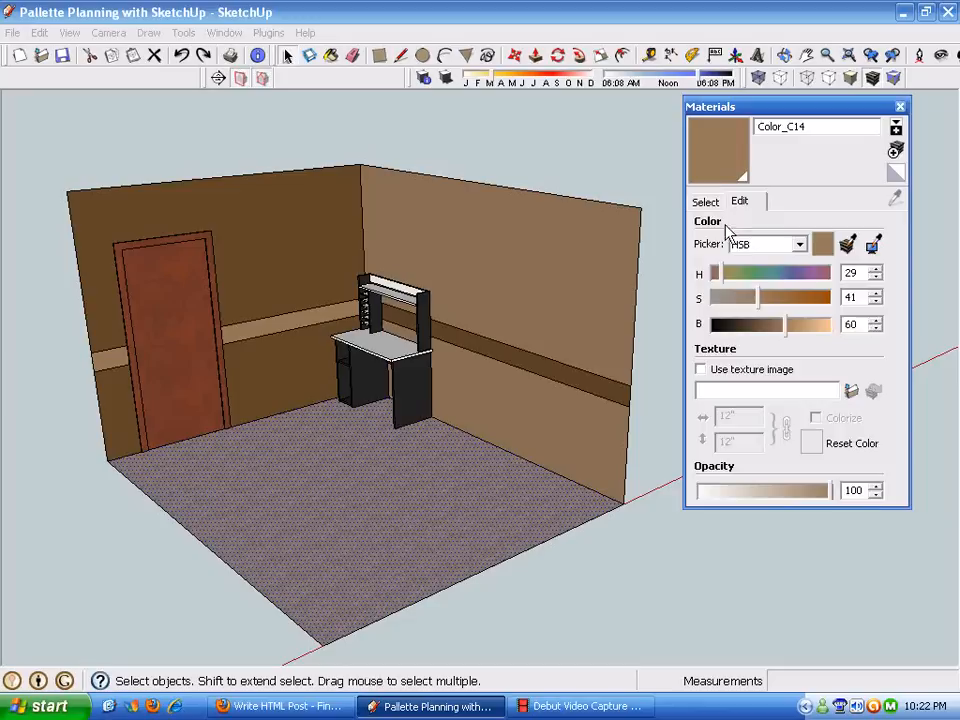
click(707, 201)
click(871, 227)
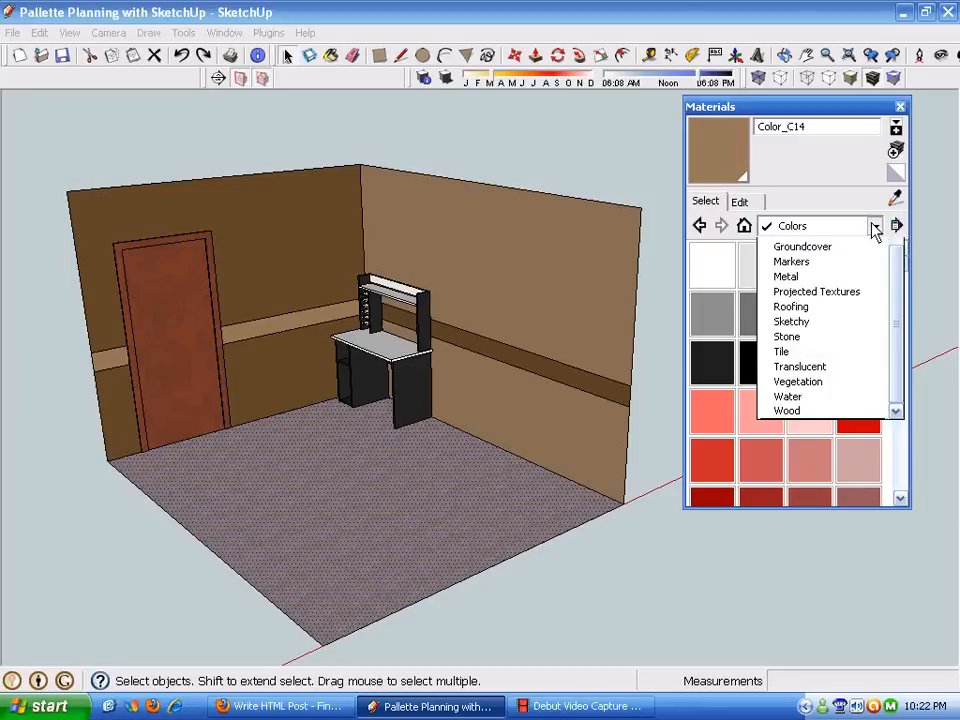
click(837, 250)
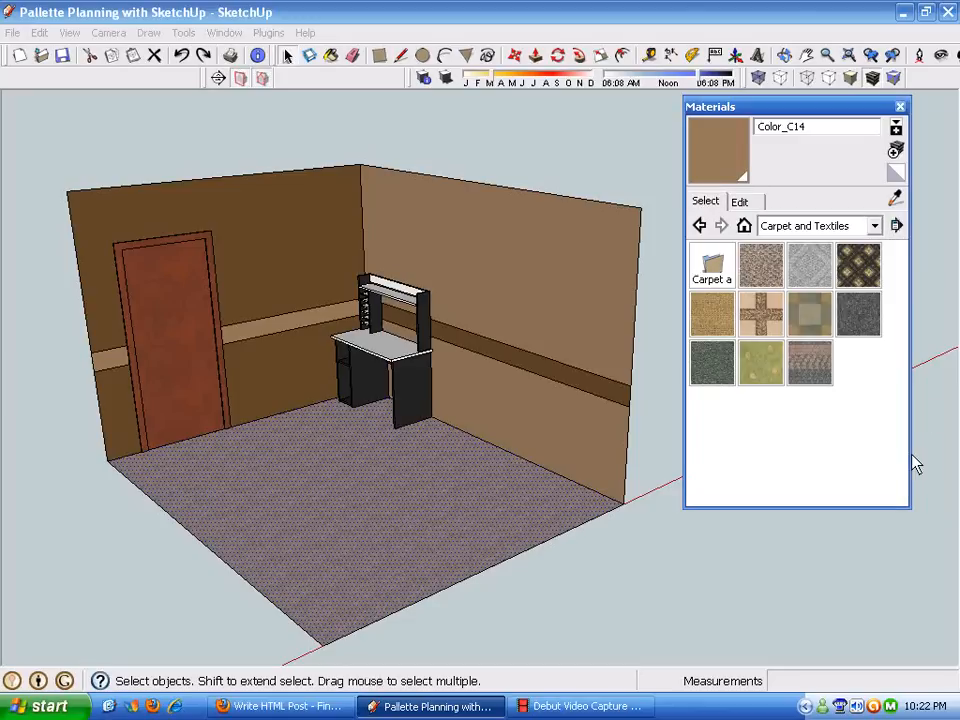
click(714, 268)
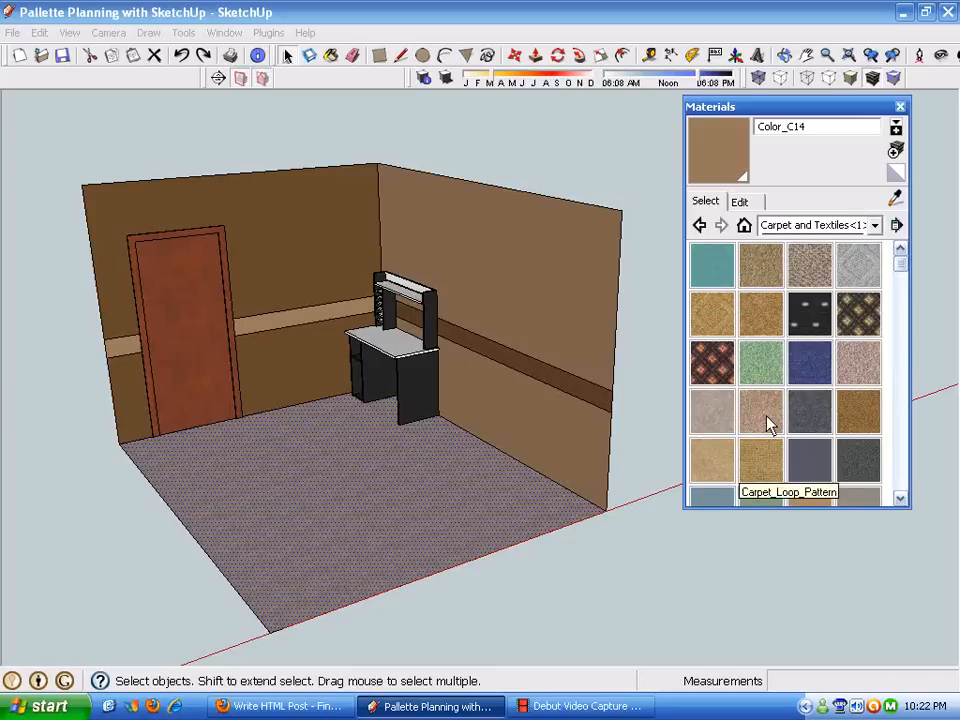
click(712, 410)
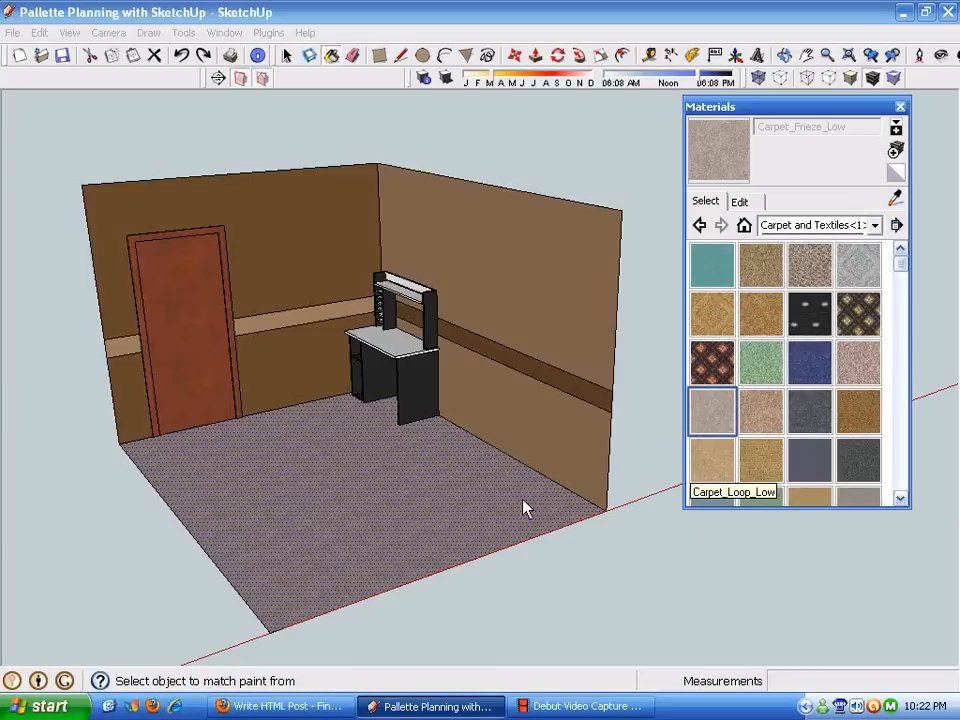
middle_drag(634, 600, 688, 445)
click(739, 201)
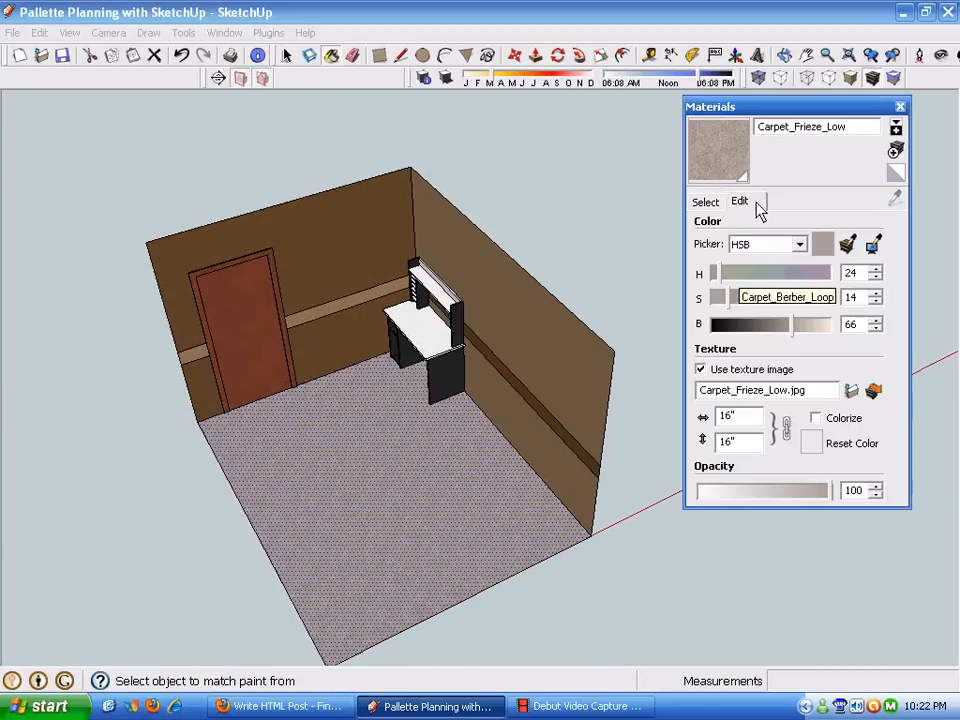
drag(732, 297, 756, 300)
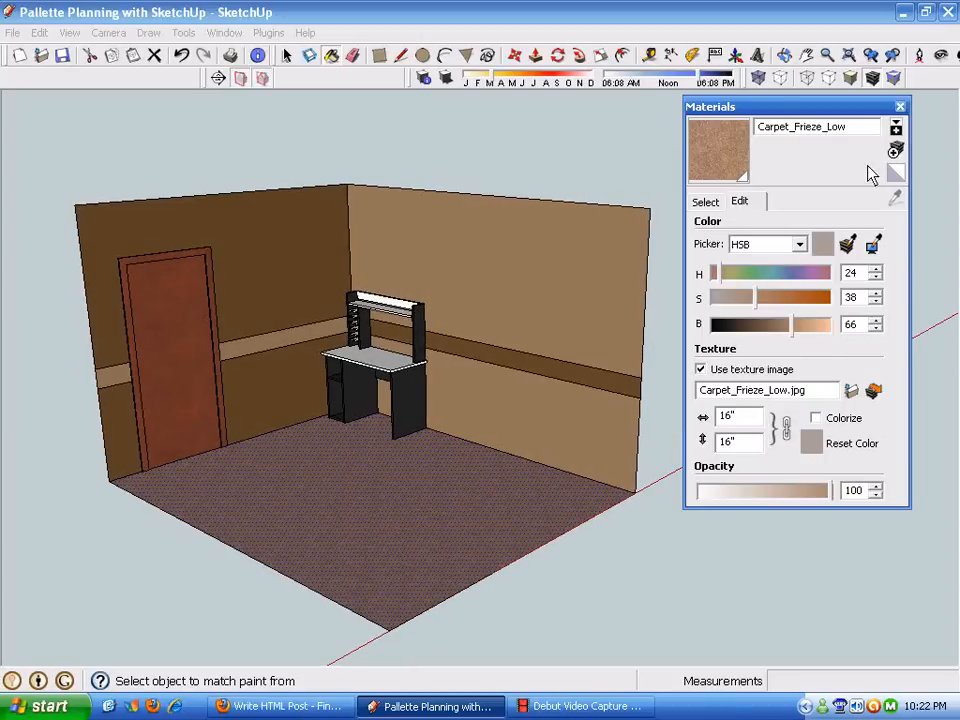
Collapse the Materials window and undo the saturation change and the floor's carpet painting.
click(788, 107)
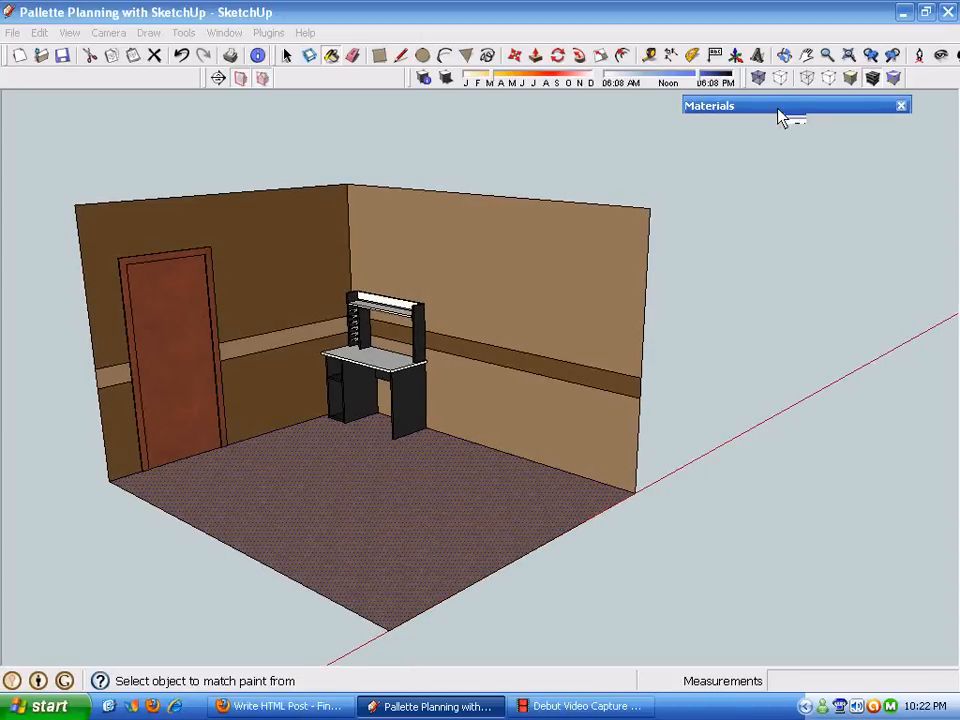
click(186, 54)
middle_drag(890, 590, 751, 547)
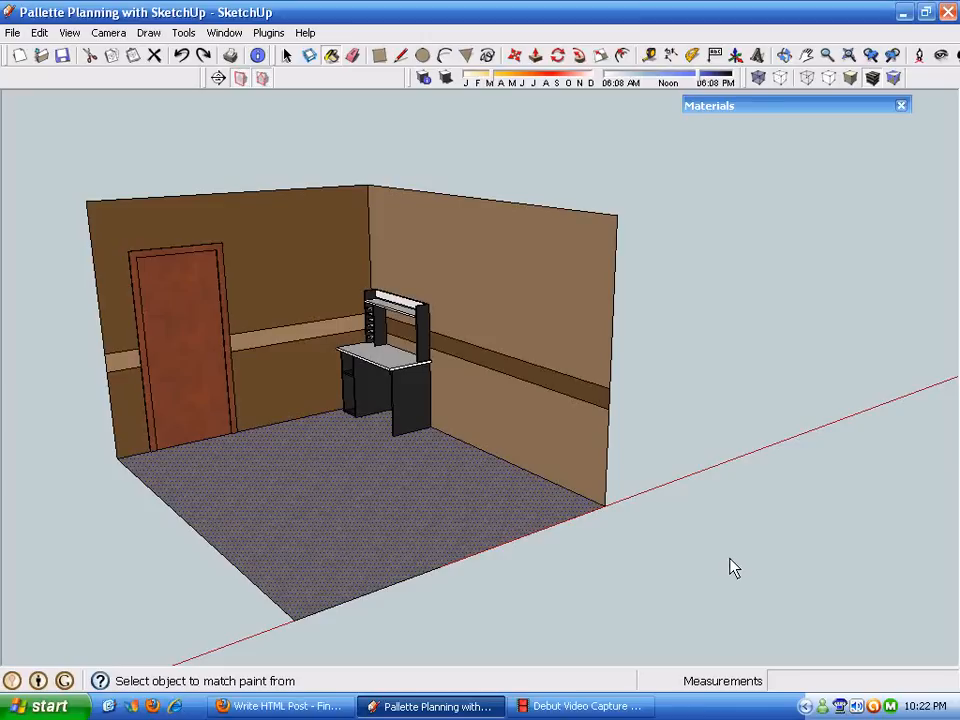
key(ctrl+z)
mouse_move(386, 475)
middle_down()
mouse_move(371, 454)
mouse_move(354, 457)
mouse_move(326, 502)
mouse_move(391, 454)
mouse_move(341, 508)
mouse_move(354, 486)
mouse_move(236, 285)
mouse_move(229, 243)
mouse_move(277, 337)
mouse_move(268, 388)
mouse_move(409, 274)
mouse_move(349, 309)
mouse_move(289, 394)
mouse_move(314, 418)
mouse_move(289, 377)
mouse_move(306, 444)
mouse_move(279, 456)
middle_up()
click(225, 247)
middle_drag(279, 386, 795, 319)
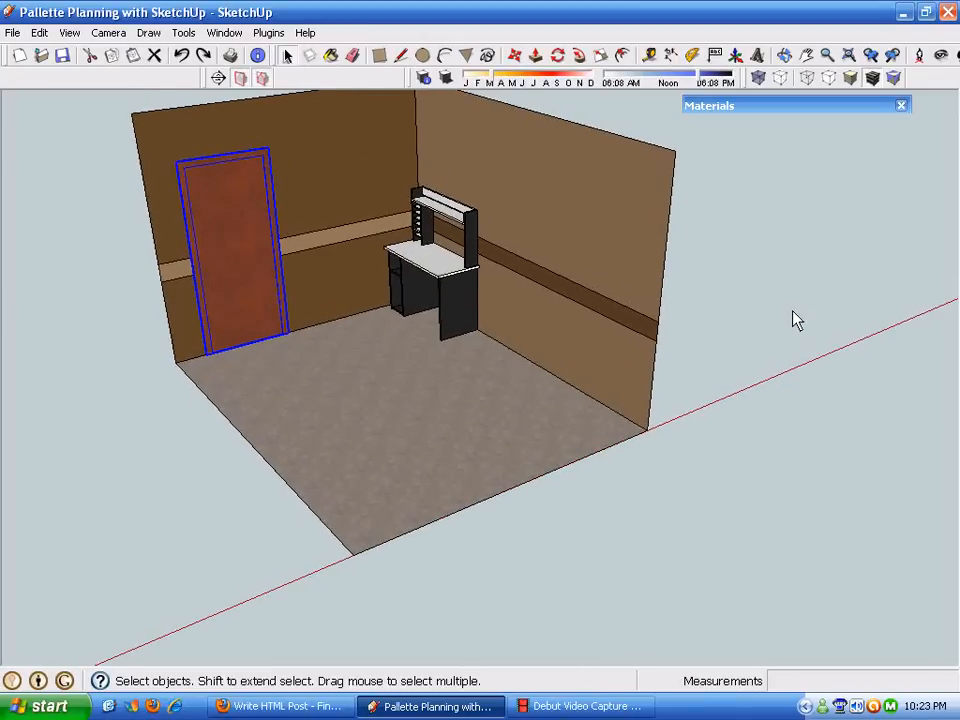
click(750, 308)
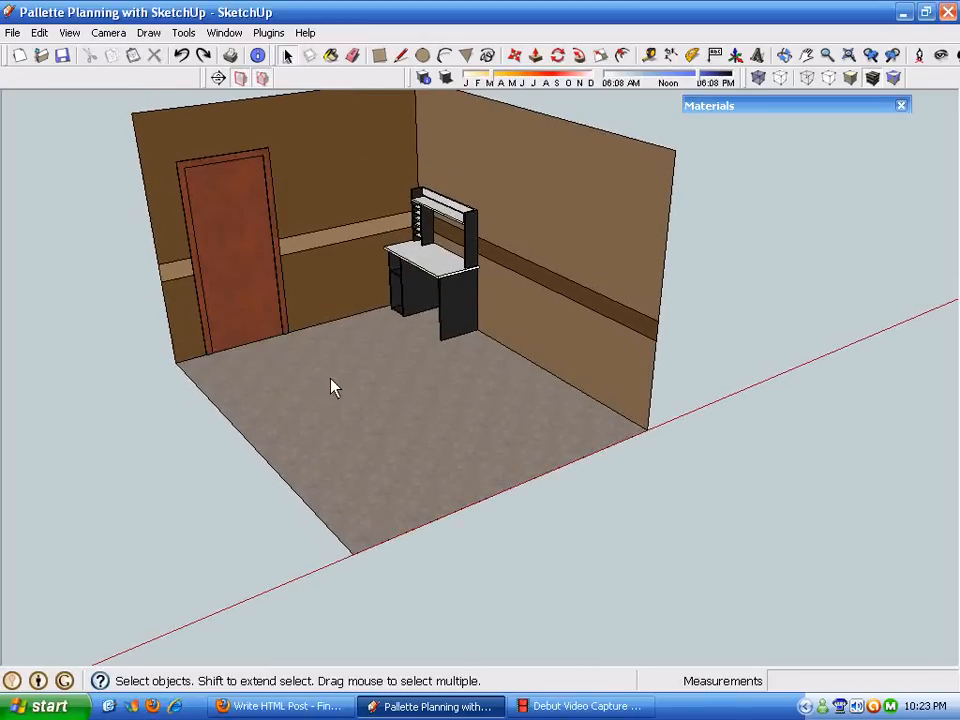
scroll(261, 324, up, 2)
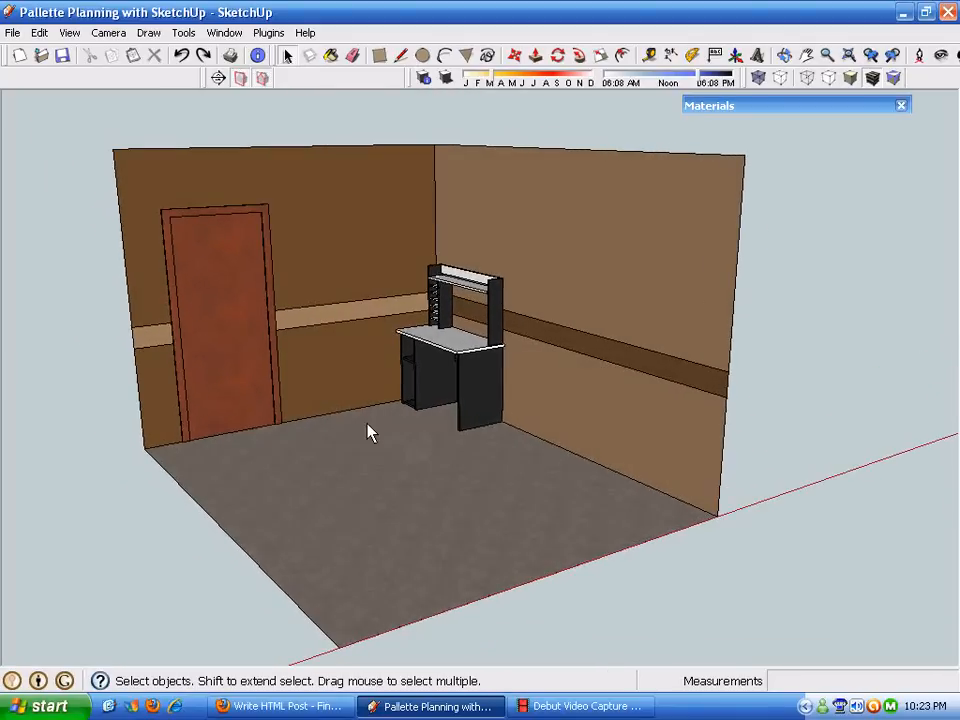
Search the component library for "computer desk" and view the 3D Warehouse page of the Home office computer desk 2 model.
click(469, 396)
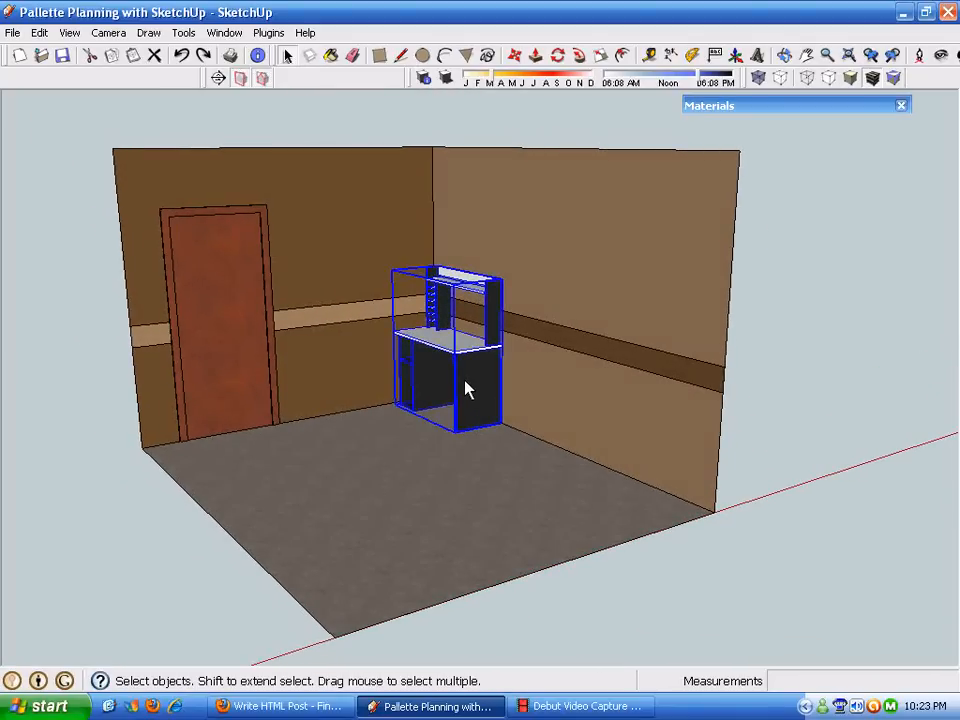
click(224, 32)
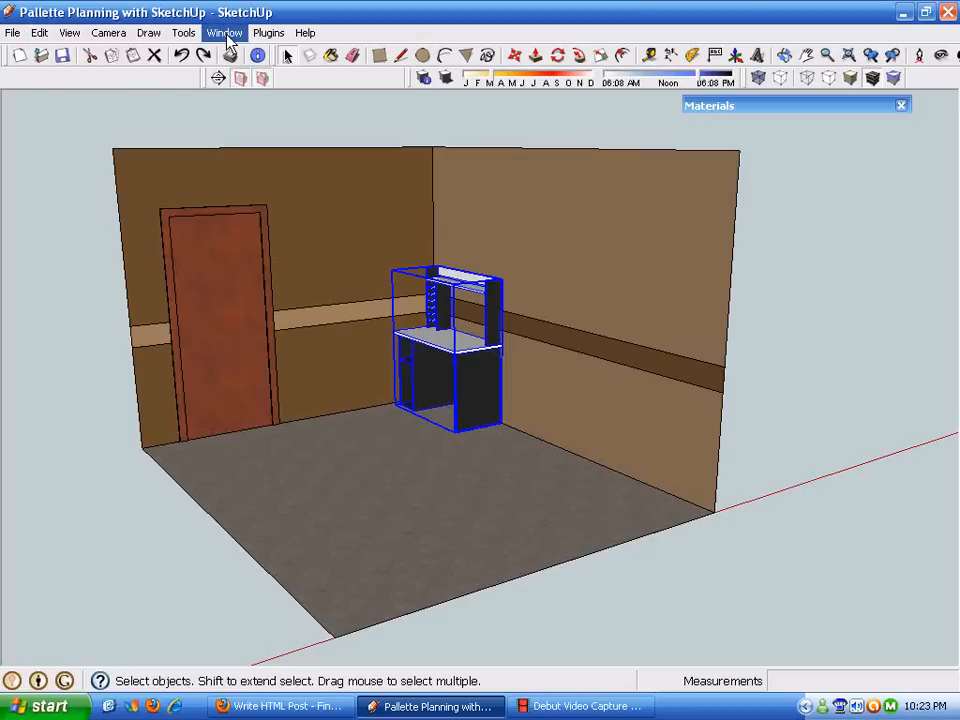
click(237, 110)
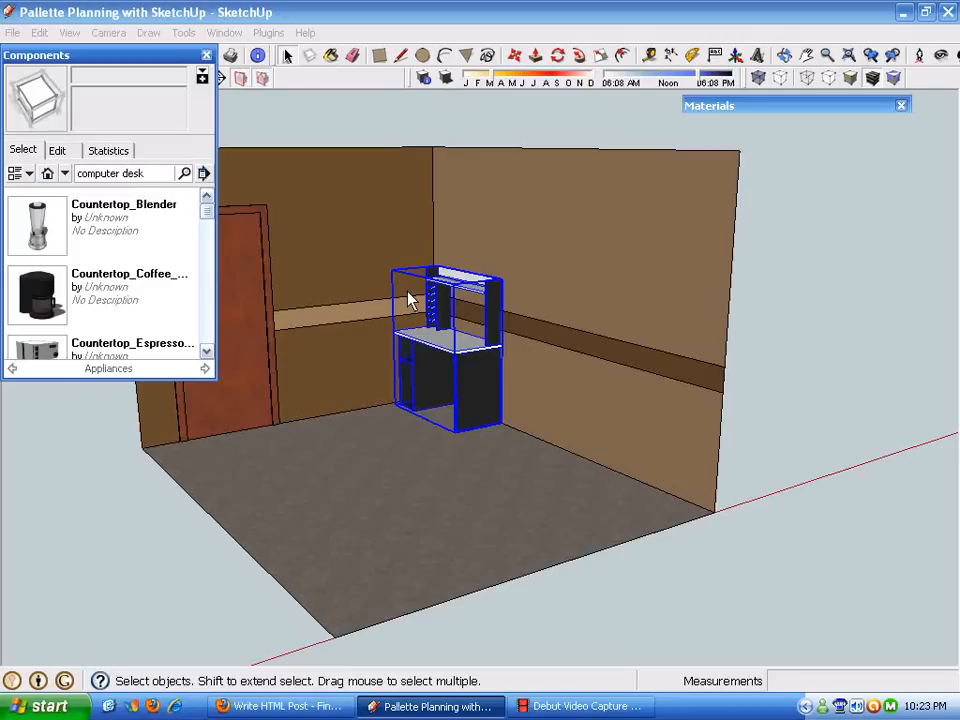
key(Return)
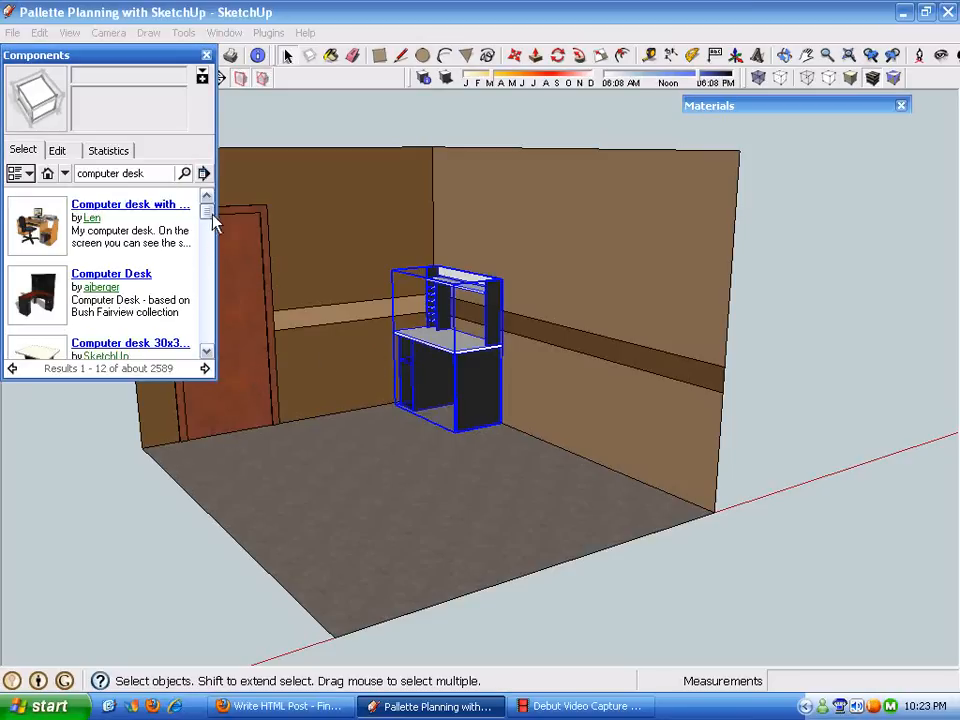
drag(210, 217, 210, 289)
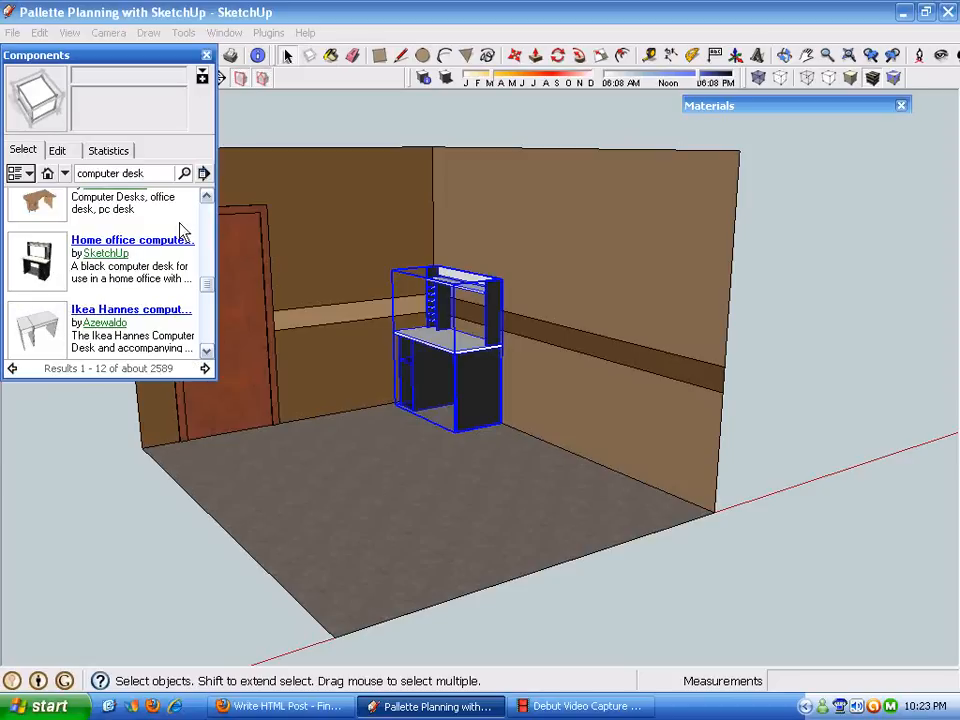
mouse_move(210, 291)
mouse_down()
mouse_move(210, 311)
mouse_move(211, 288)
mouse_up()
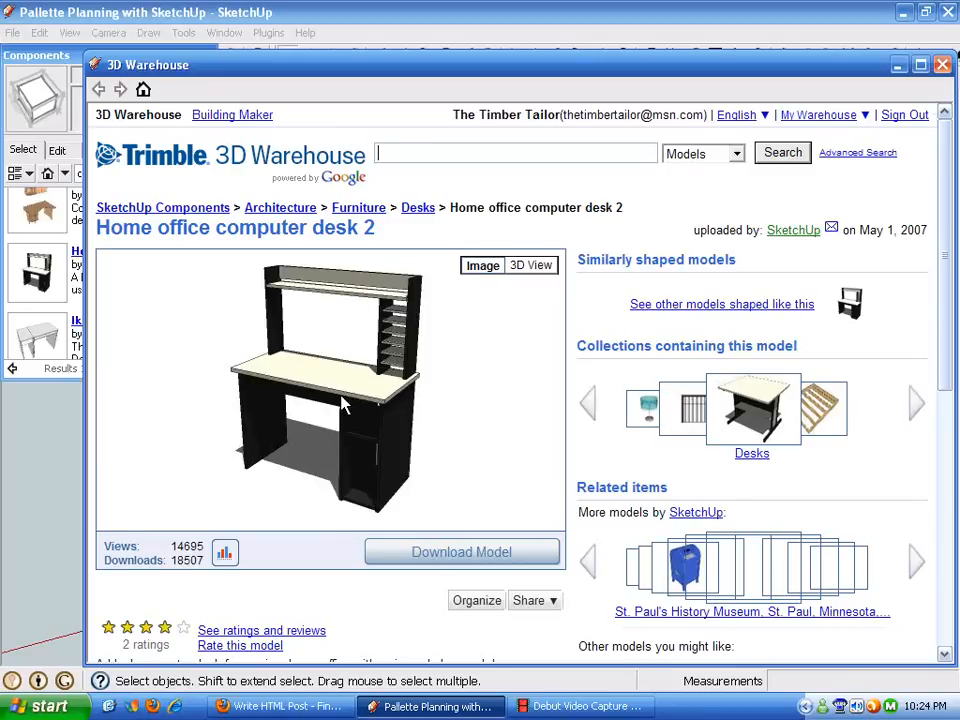
click(942, 65)
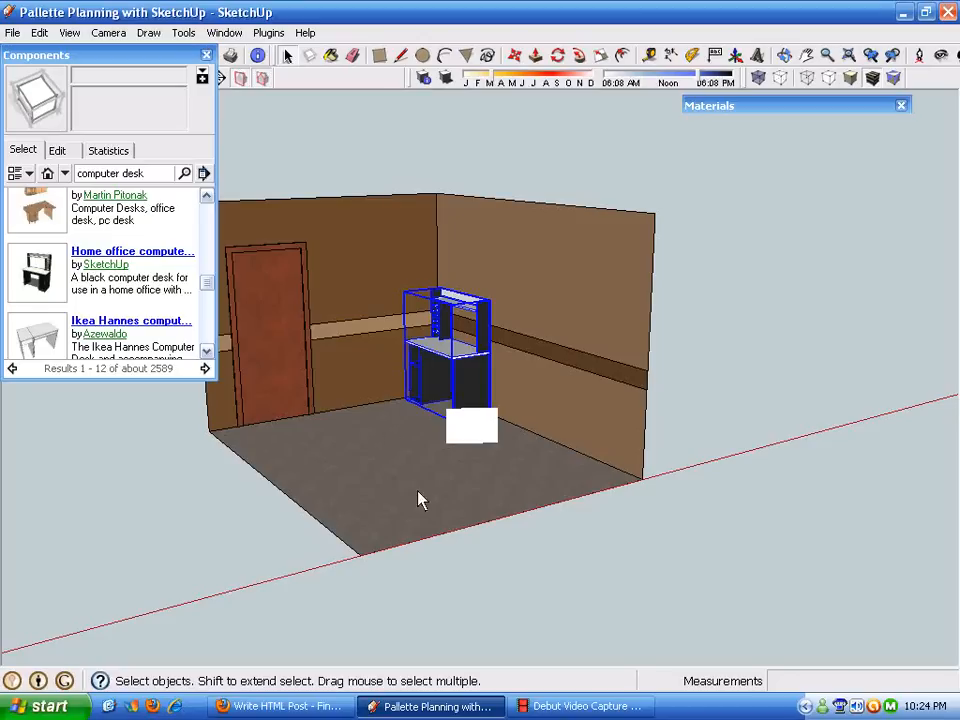
click(289, 141)
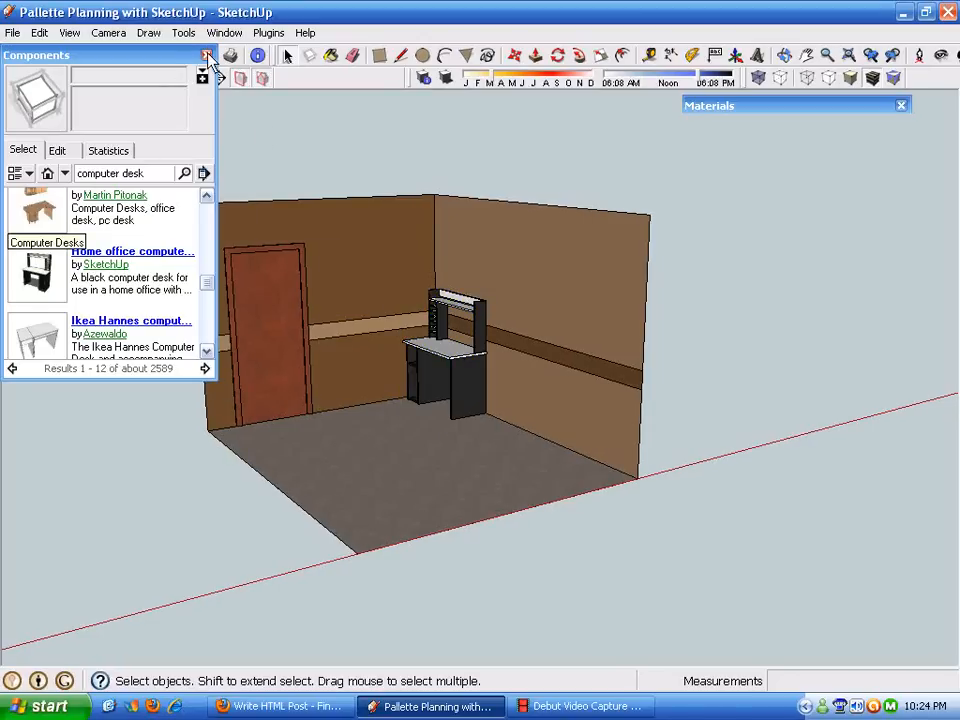
click(206, 55)
Close the Materials window.
scroll(430, 441, up, 3)
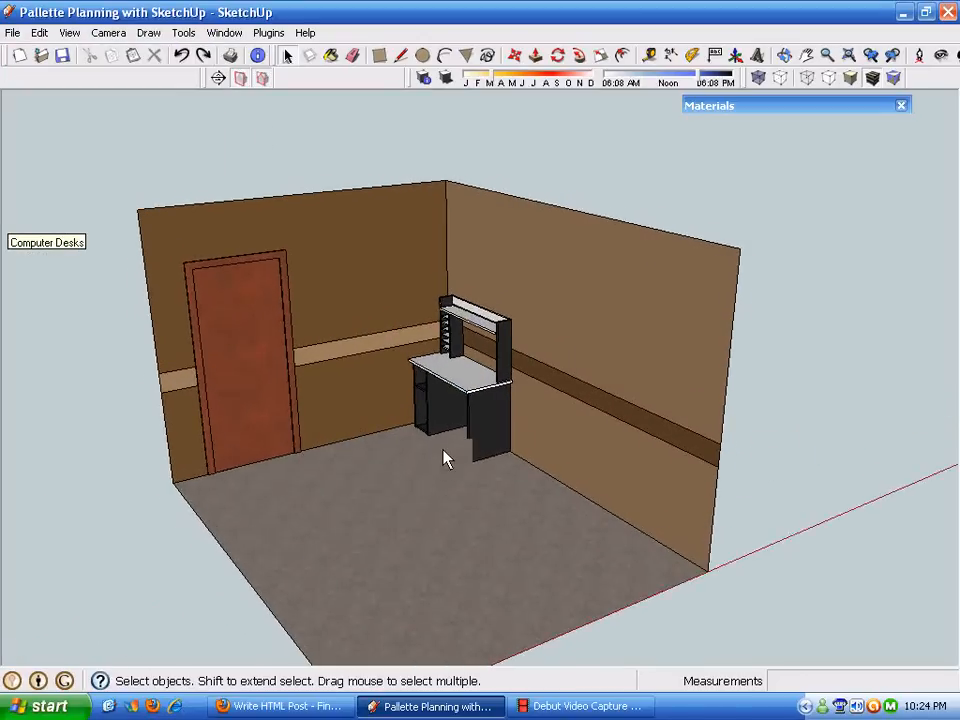
scroll(446, 456, down, 1)
scroll(482, 488, down, 5)
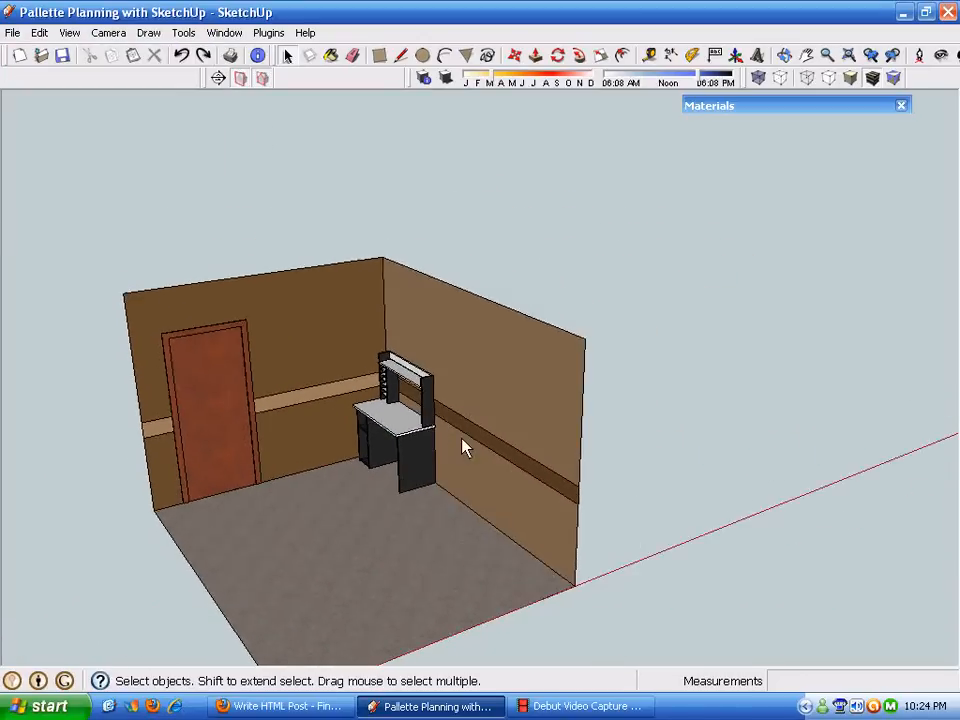
middle_drag(754, 171, 420, 412)
scroll(285, 401, up, 4)
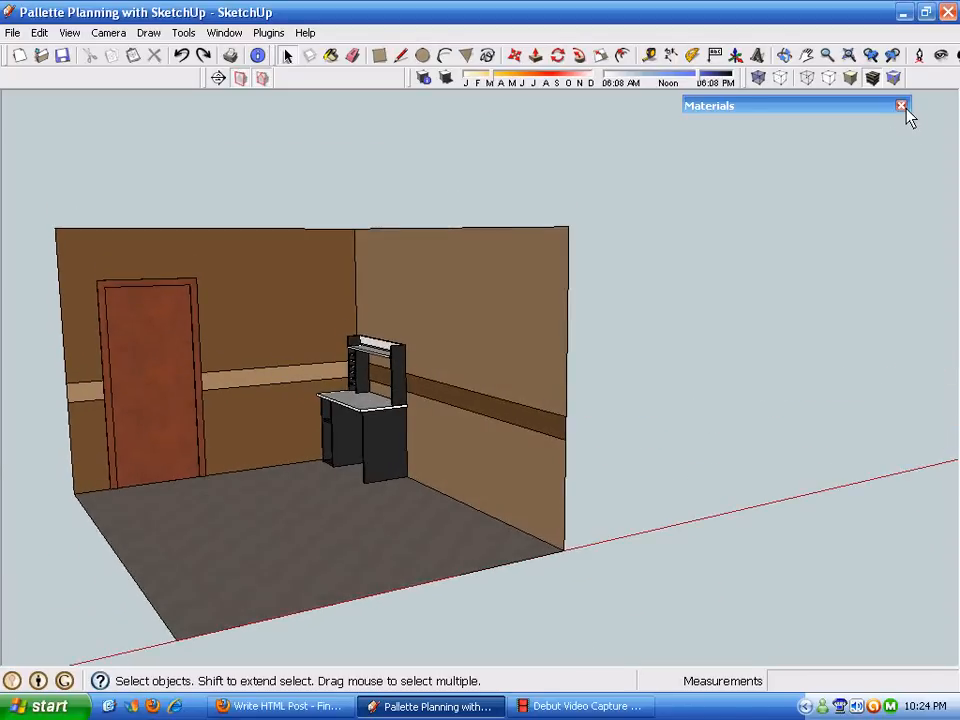
click(901, 106)
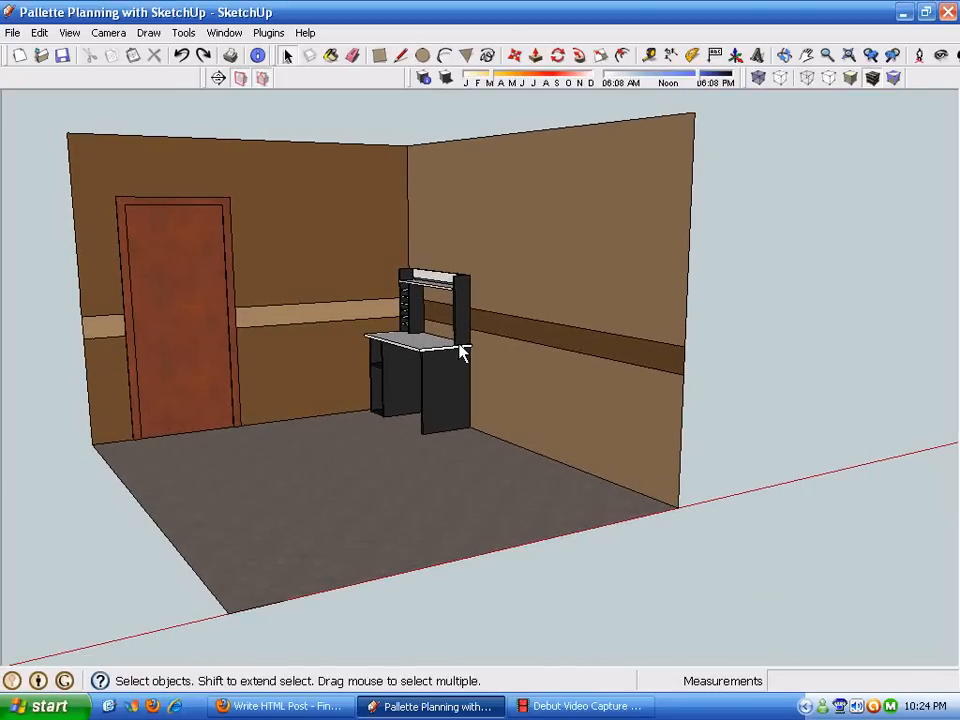
Try to move the horizontal stripe on both walls to a different height.
drag(26, 270, 760, 415)
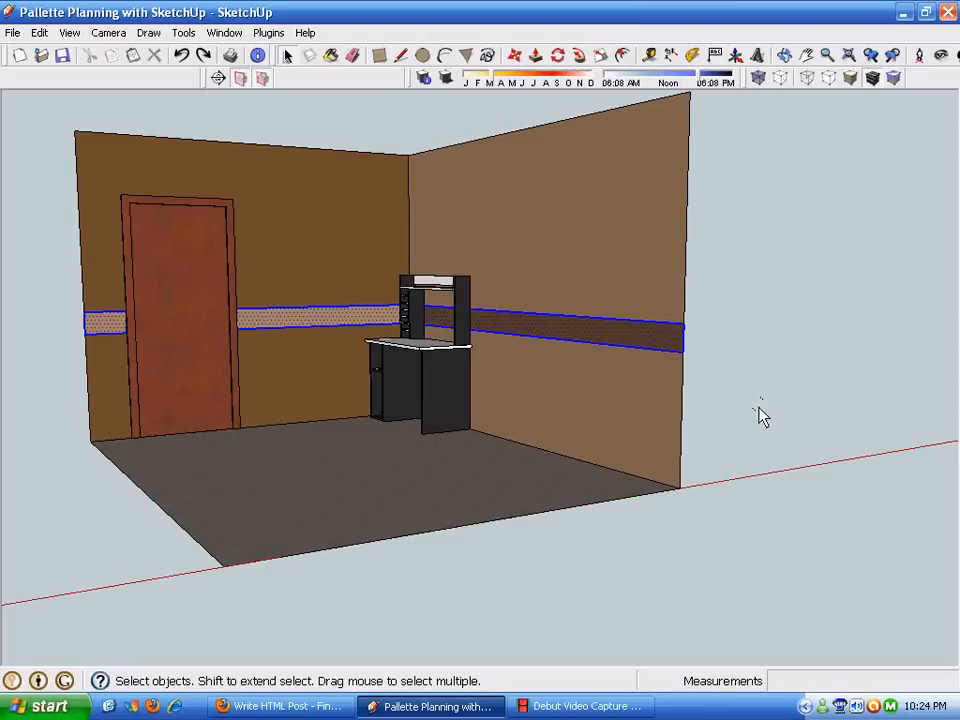
middle_drag(609, 331, 350, 333)
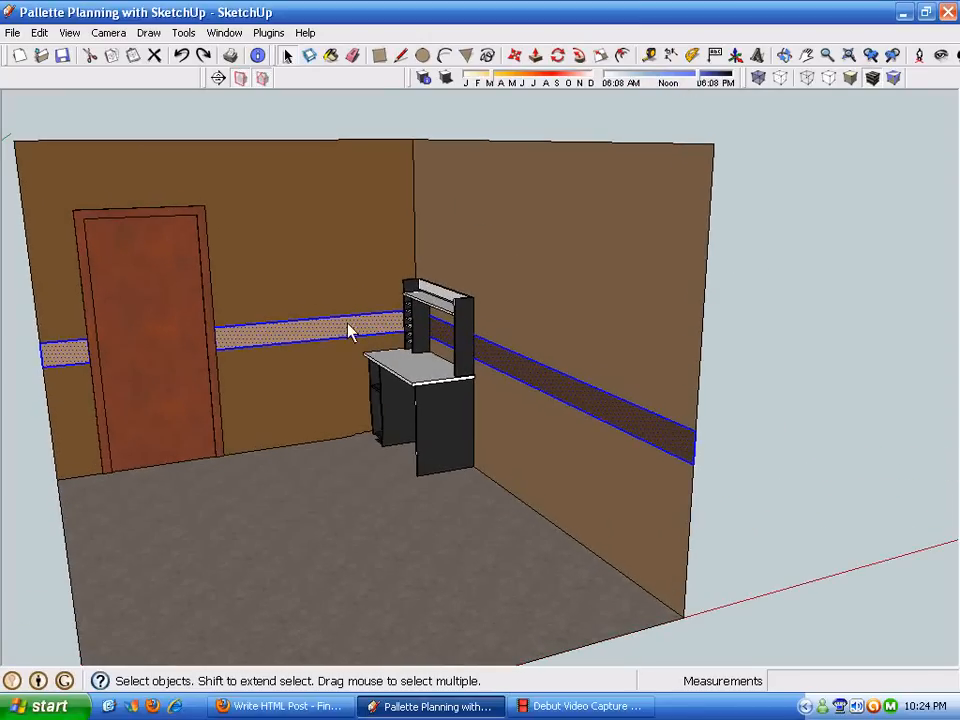
click(514, 55)
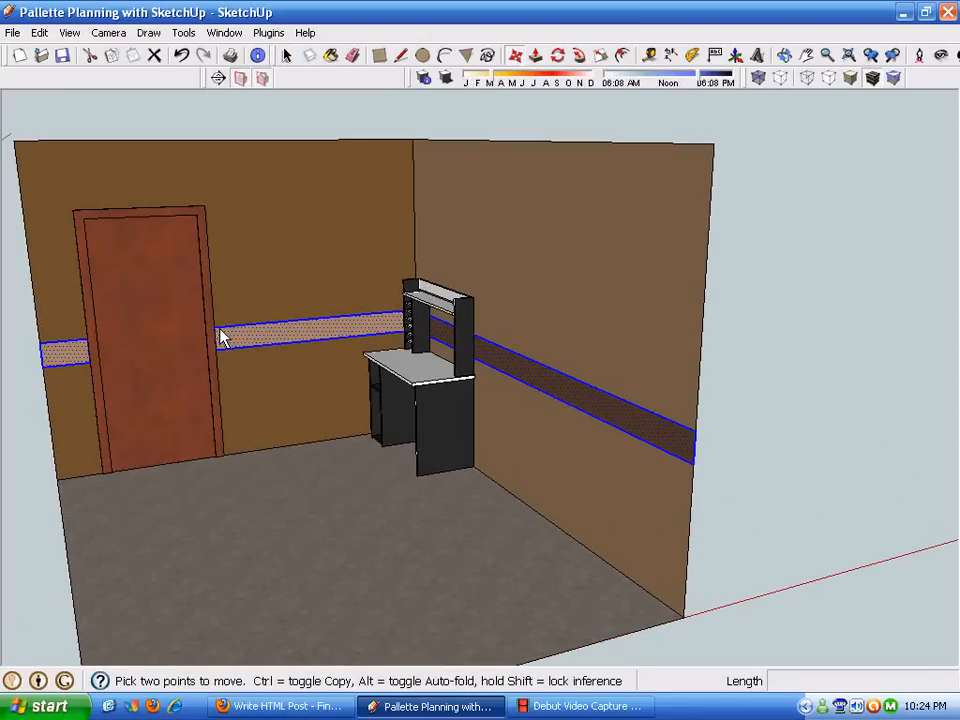
click(220, 328)
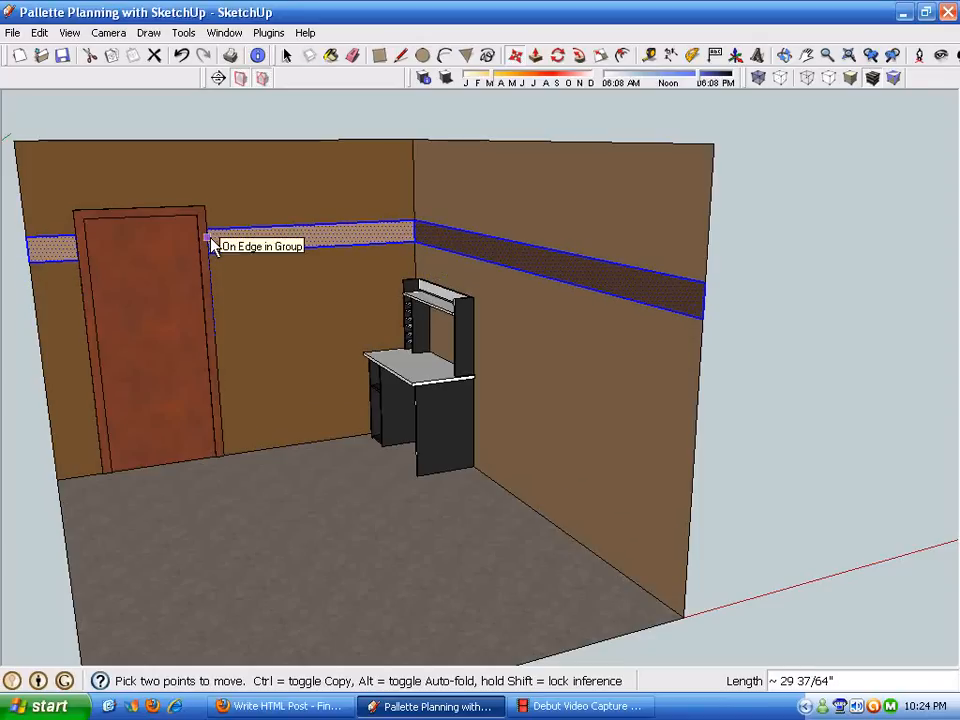
click(250, 386)
scroll(268, 394, down, 2)
key(space)
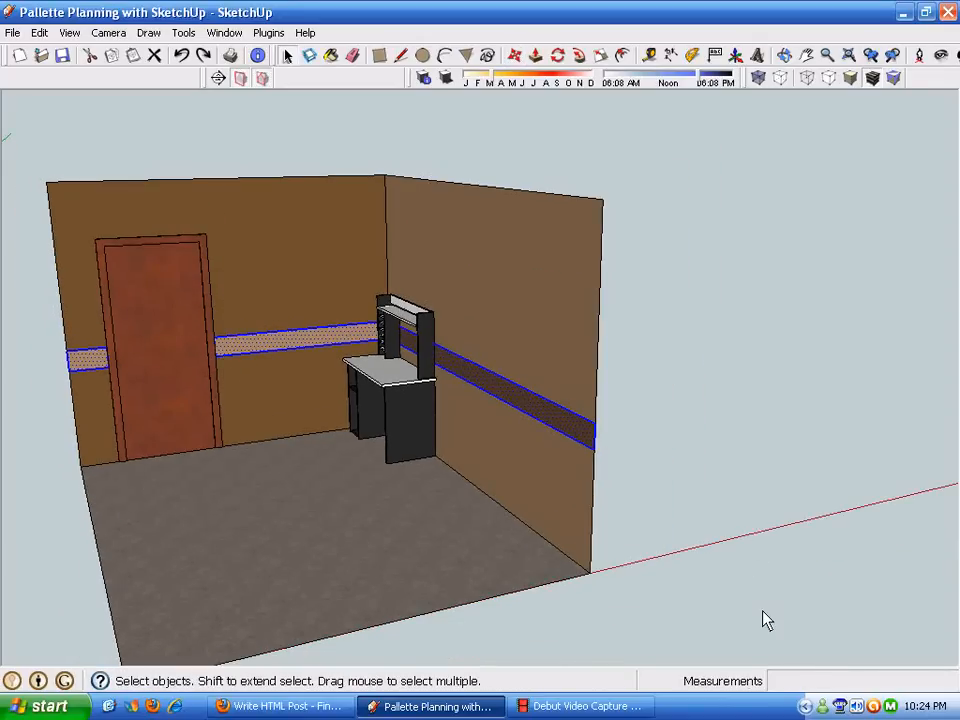
Copy the whole room with its door and desk about 230 inches along the red axis.
click(767, 624)
scroll(414, 551, down, 2)
scroll(130, 295, down, 2)
drag(60, 204, 409, 552)
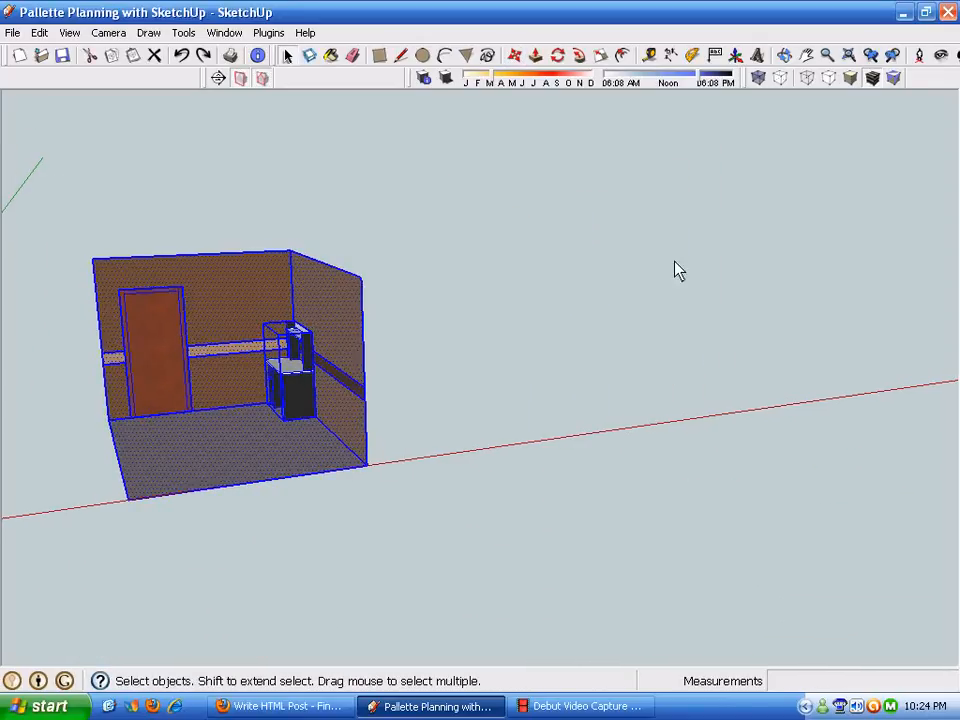
click(514, 55)
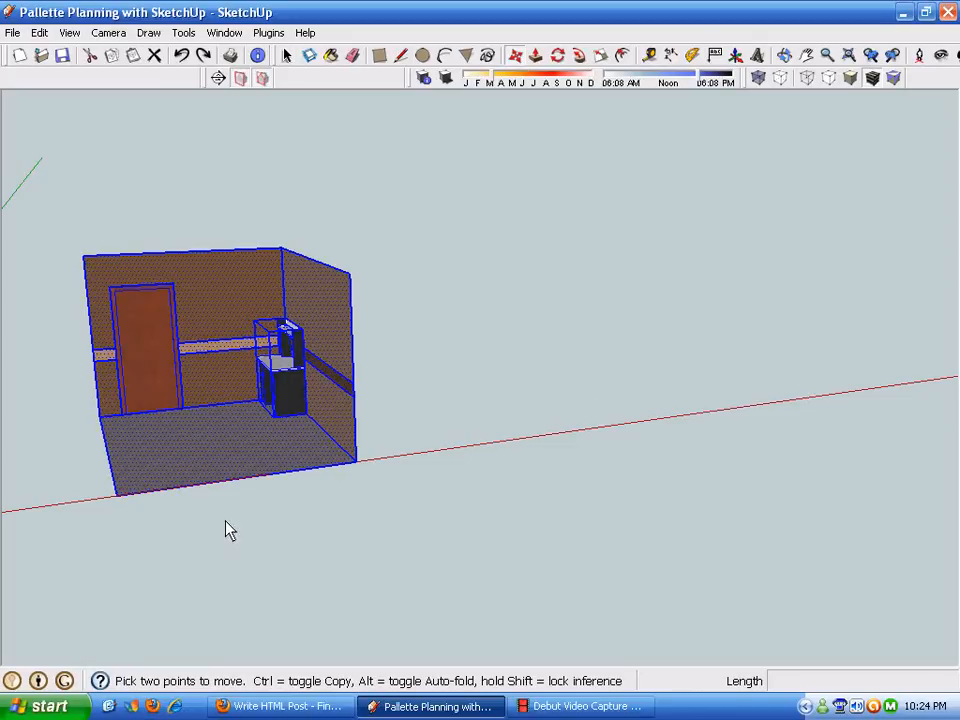
click(118, 510)
key(ctrl)
click(558, 482)
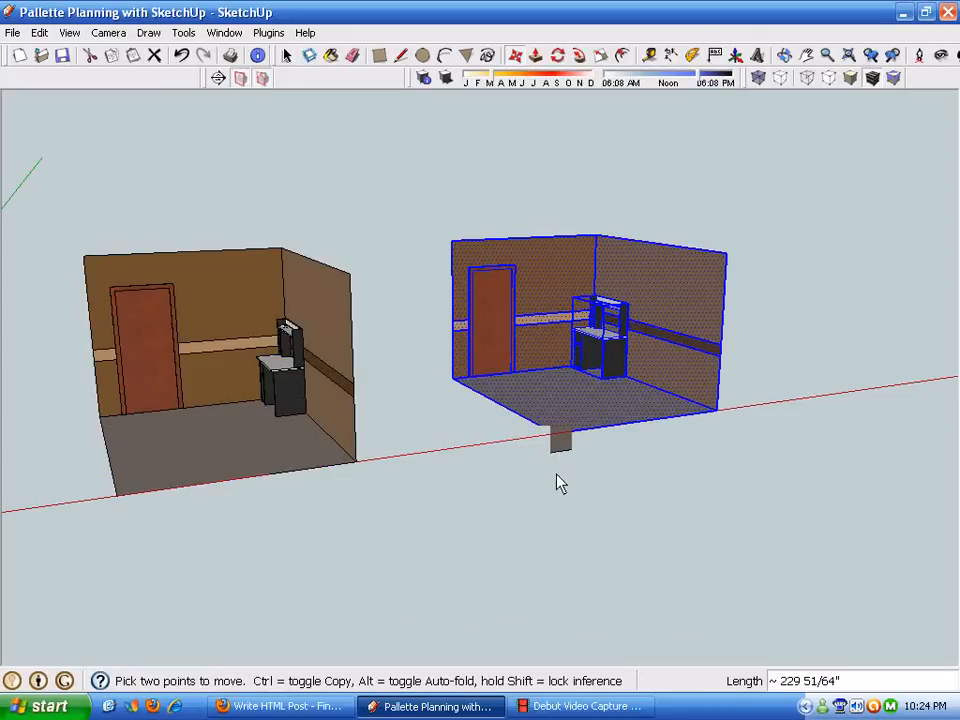
key(space)
click(718, 433)
Raise the horizontal stripe on both walls of the copied room by about 27 inches.
scroll(392, 497, up, 4)
drag(340, 377, 775, 472)
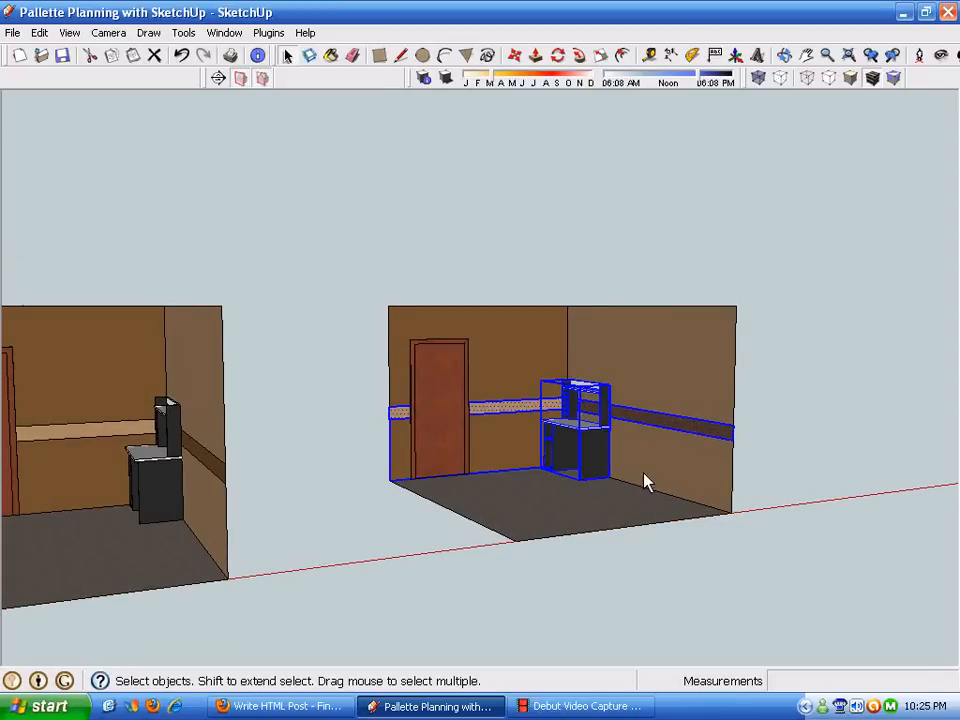
drag(339, 369, 754, 482)
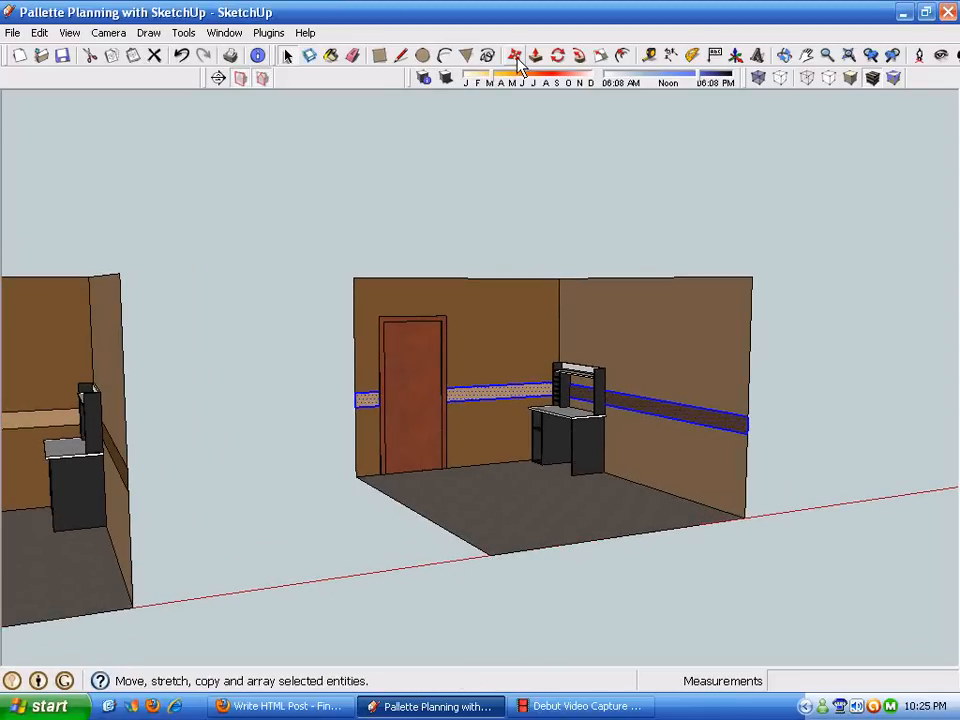
click(515, 56)
click(456, 394)
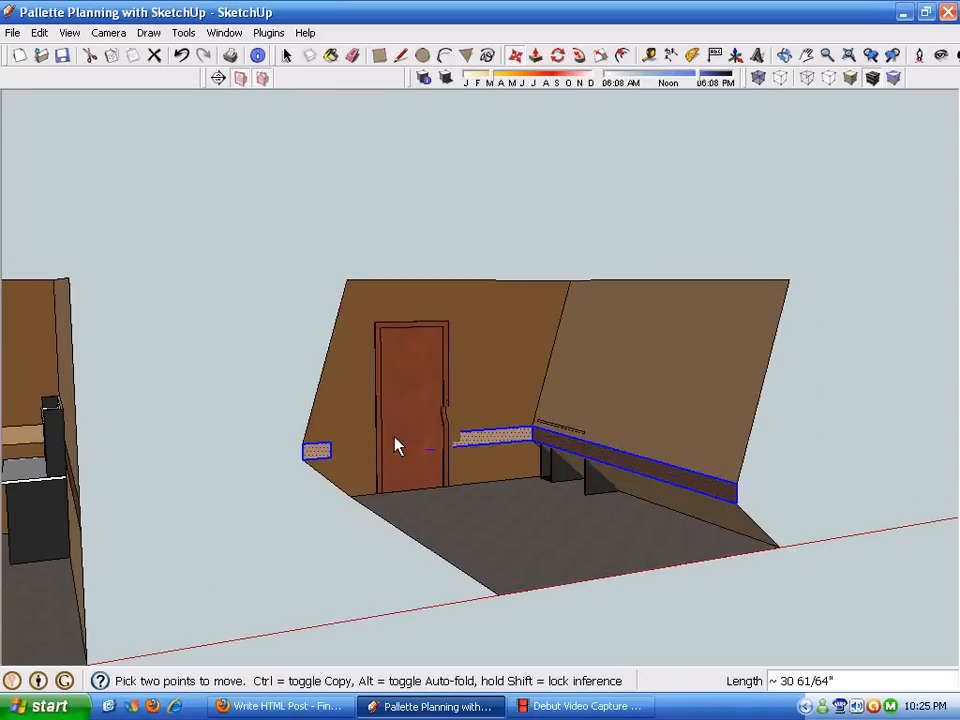
scroll(445, 405, up, 2)
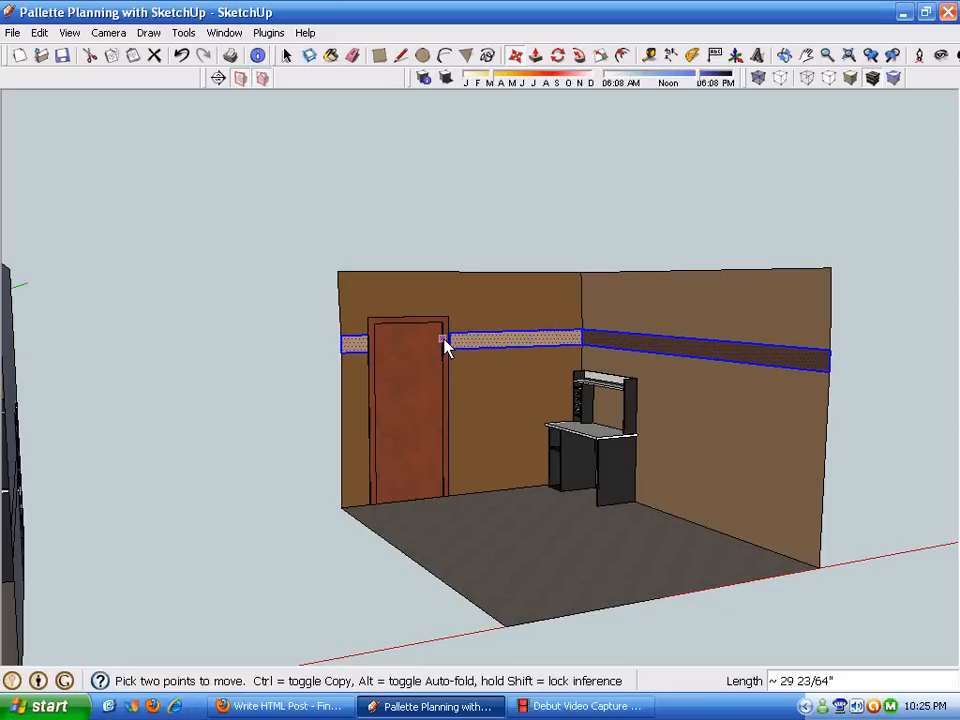
click(449, 400)
click(451, 400)
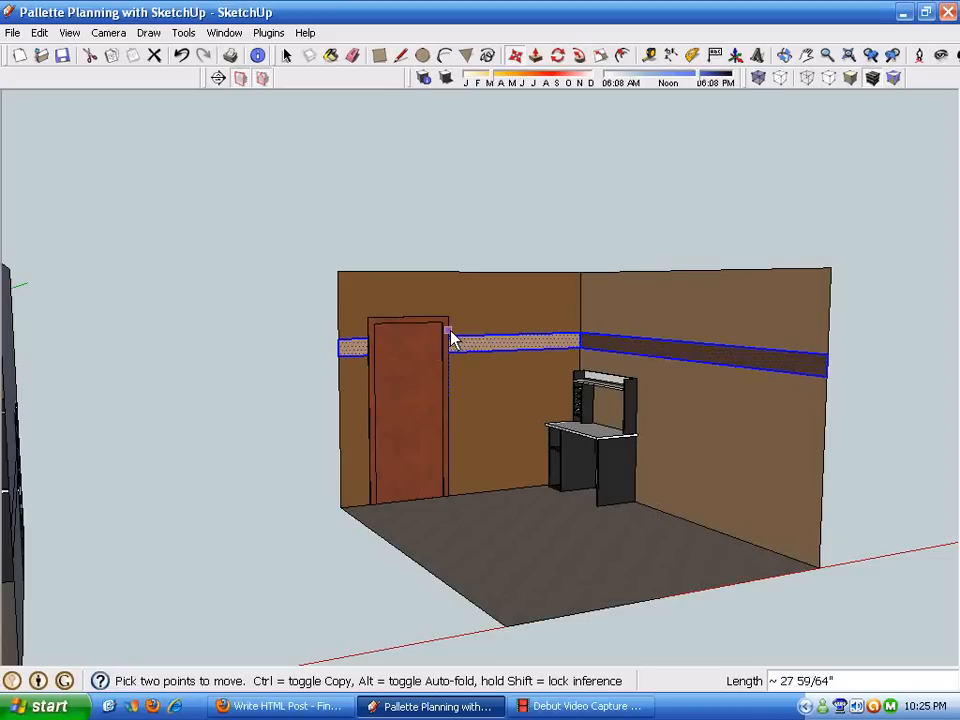
click(450, 334)
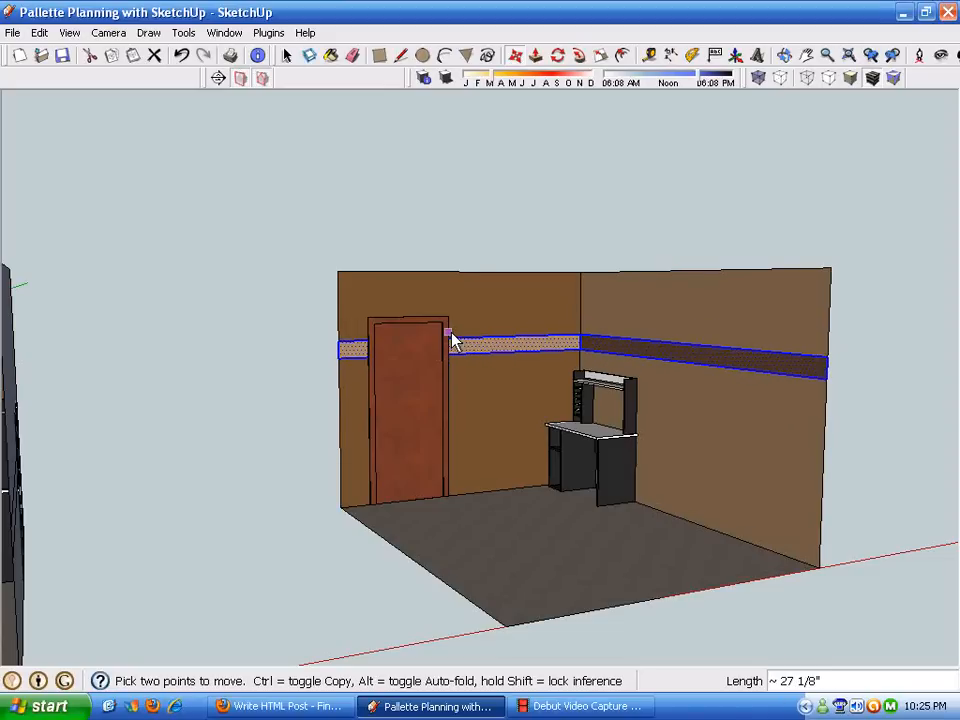
key(space)
click(617, 234)
Copy the copied room's door to the front floor corner of the wall behind the desk.
mouse_move(535, 572)
middle_down()
mouse_move(481, 540)
mouse_move(397, 621)
mouse_move(284, 633)
mouse_move(345, 576)
mouse_move(392, 630)
mouse_move(212, 426)
mouse_move(512, 423)
mouse_move(176, 450)
mouse_move(345, 446)
mouse_move(159, 437)
mouse_move(212, 441)
middle_up()
scroll(335, 626, down, 4)
click(146, 403)
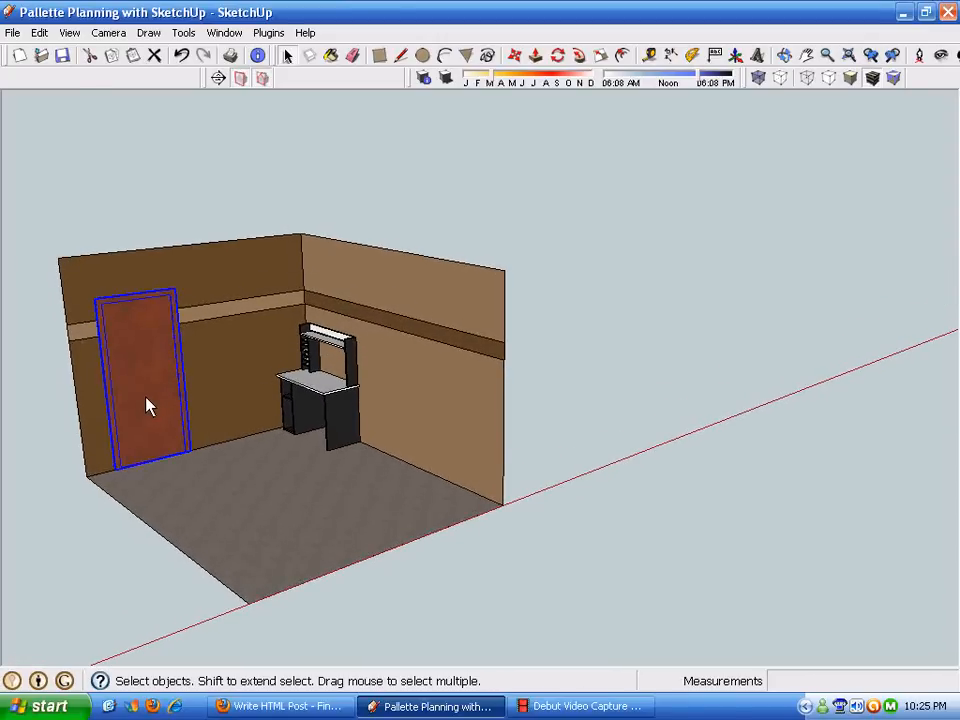
click(517, 60)
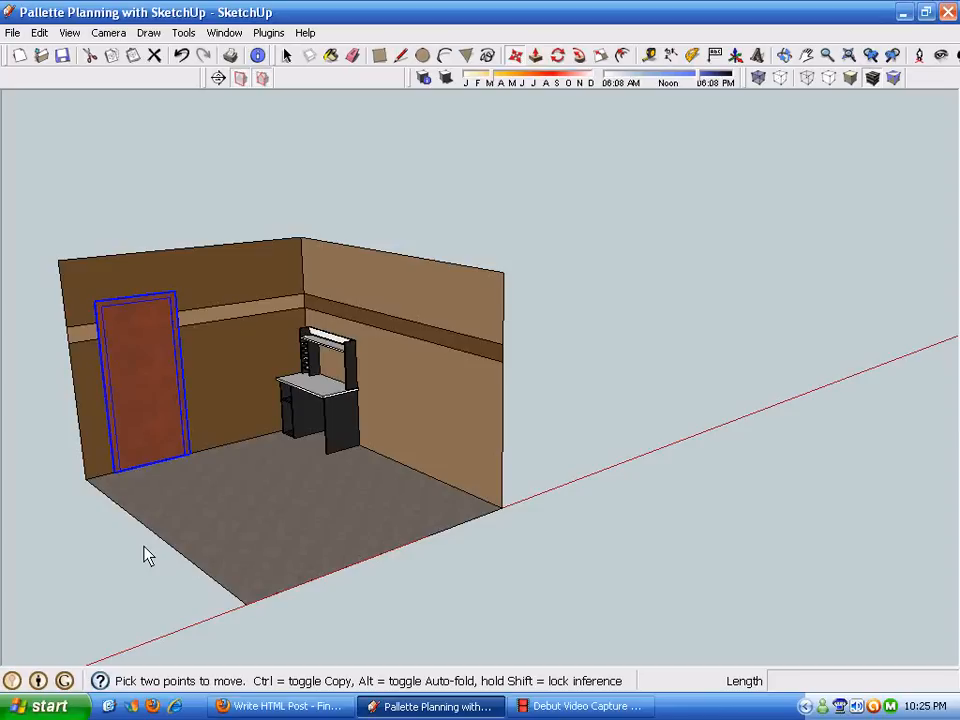
key(ctrl)
click(115, 472)
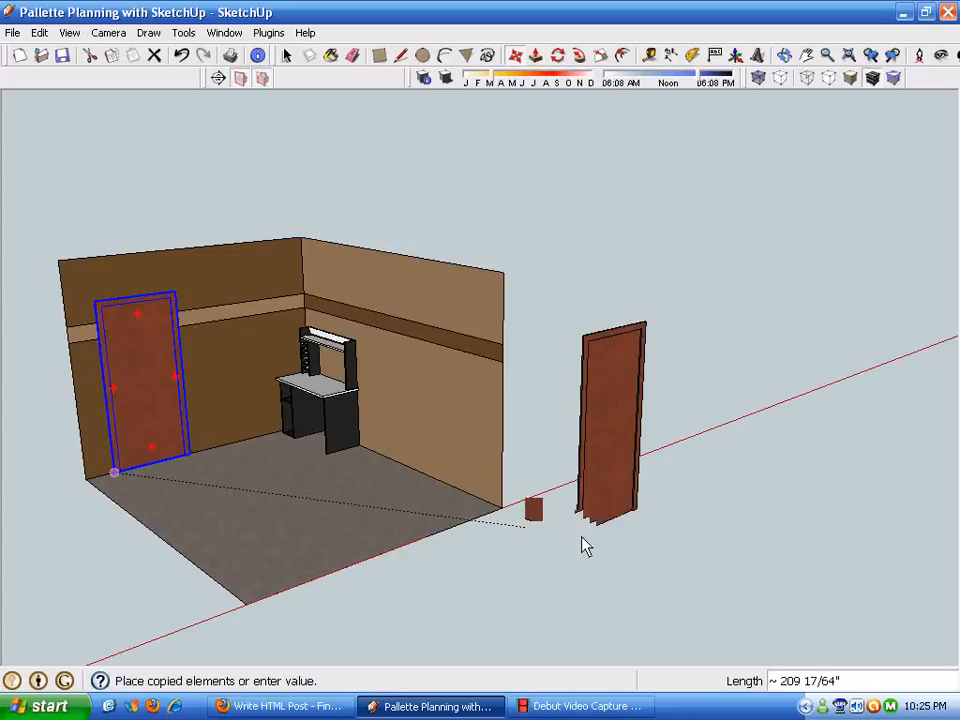
click(502, 508)
Extend the desk wall and floor about 61 inches outward past the new door by moving their end edges.
middle_drag(622, 670, 470, 662)
key(space)
click(476, 605)
middle_drag(476, 613, 437, 133)
drag(437, 133, 598, 688)
middle_drag(598, 688, 504, 521)
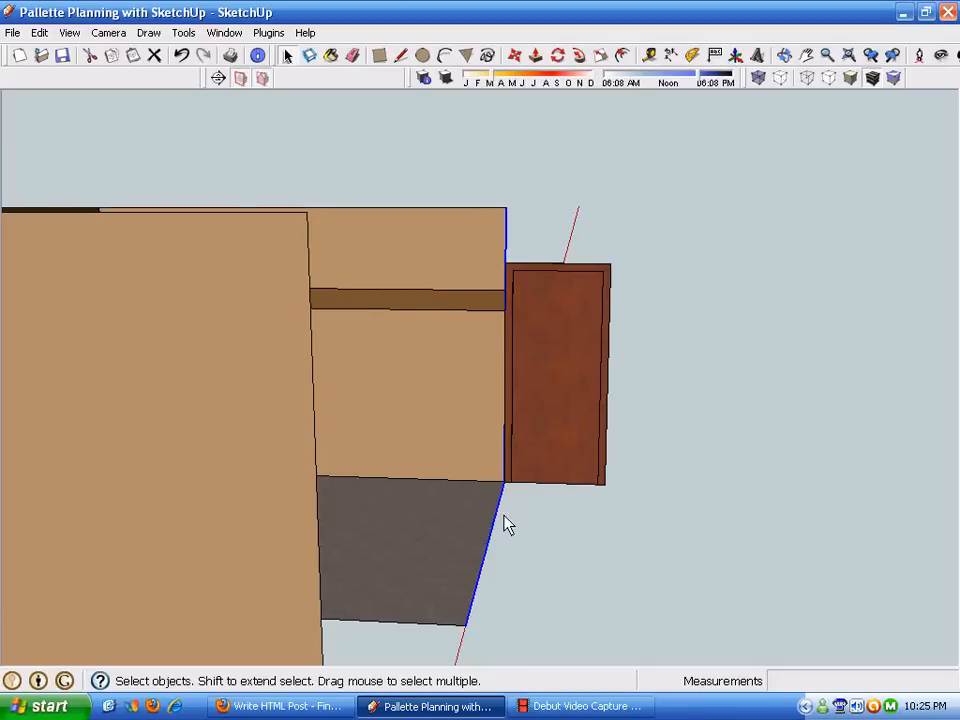
click(514, 56)
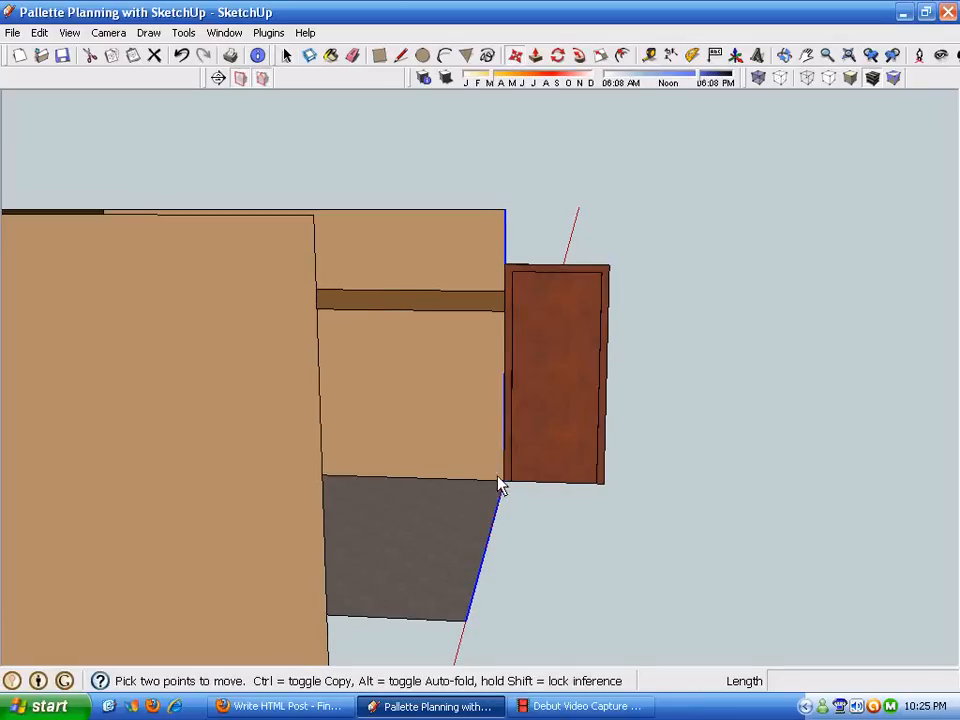
click(498, 478)
click(678, 492)
middle_drag(678, 492, 609, 660)
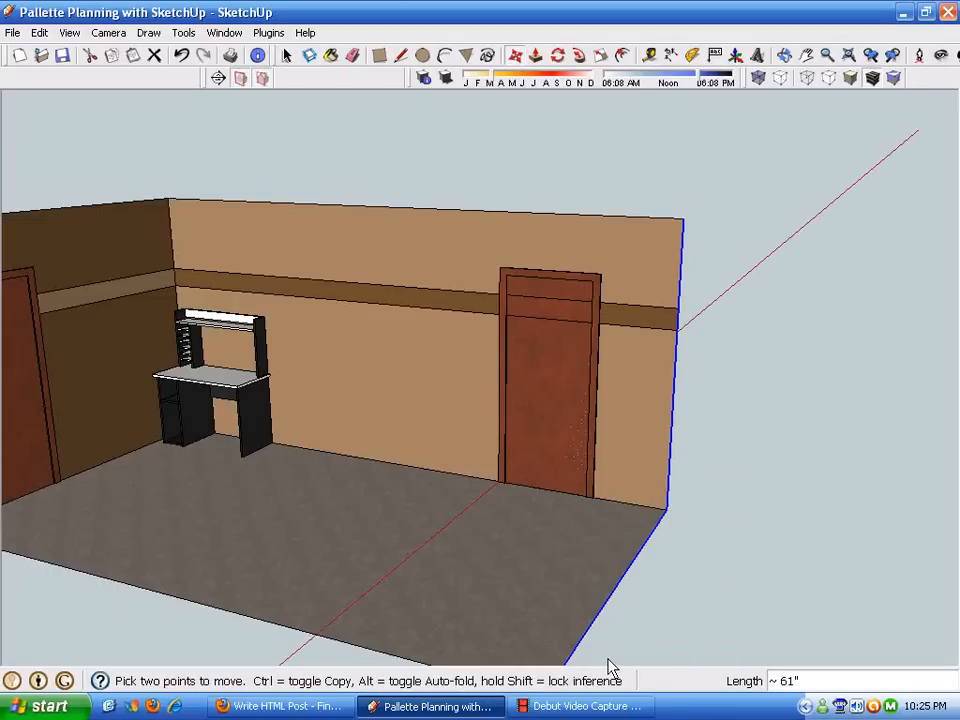
key(space)
Draw a rectangle around the new door on the back of the wall and delete the wall and stripe faces behind the door.
middle_drag(733, 459, 538, 621)
scroll(538, 621, up, 4)
click(526, 285)
middle_drag(526, 285, 333, 224)
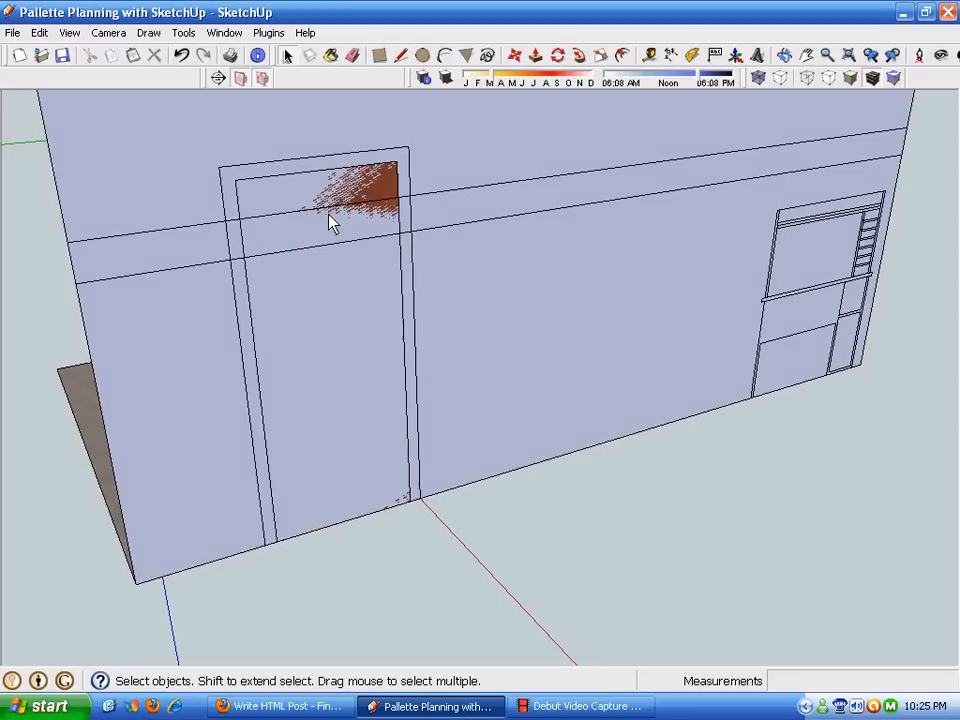
click(381, 56)
click(218, 167)
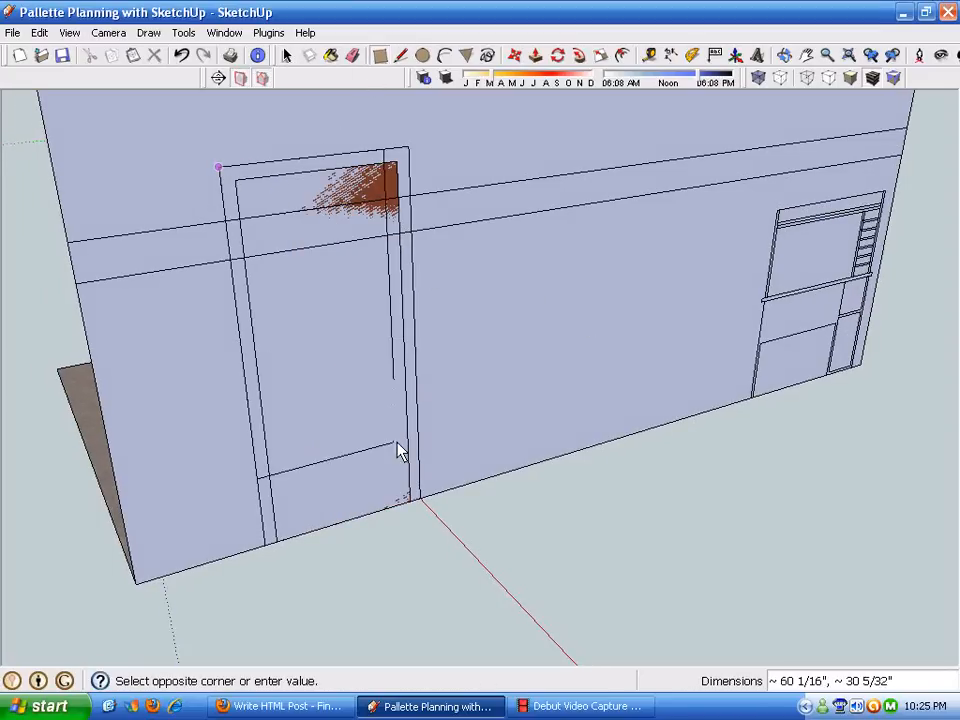
click(421, 497)
key(space)
click(345, 371)
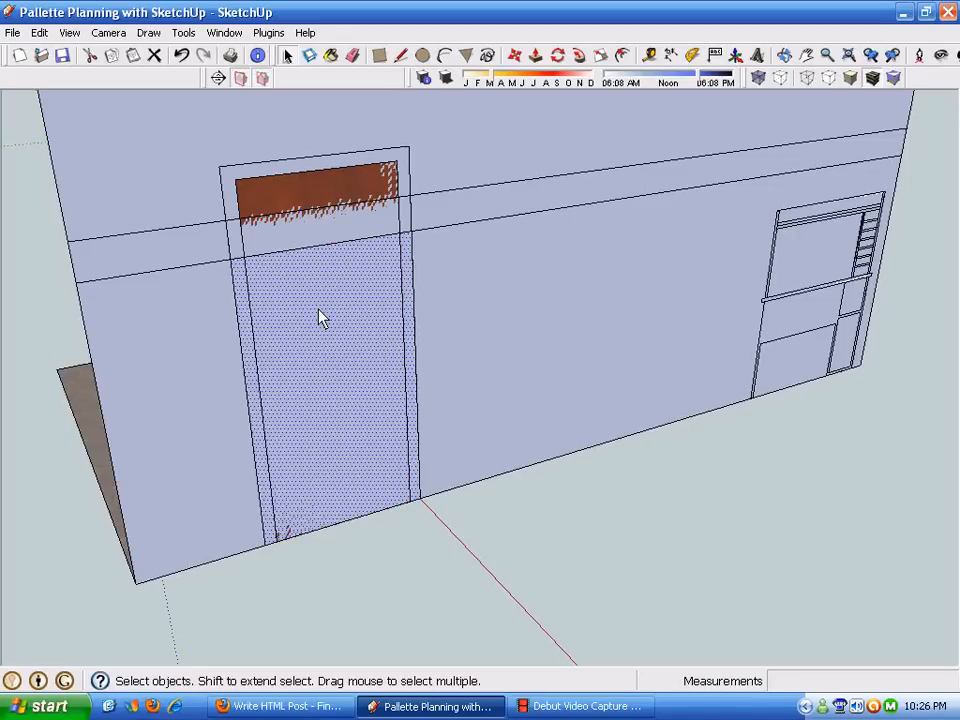
key(Delete)
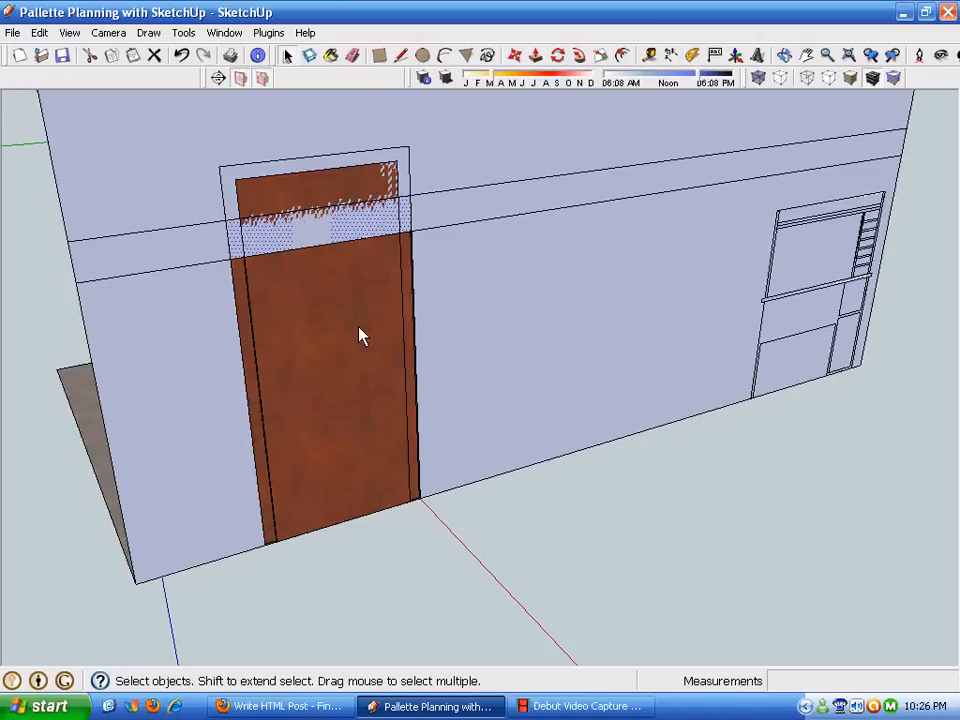
key(Delete)
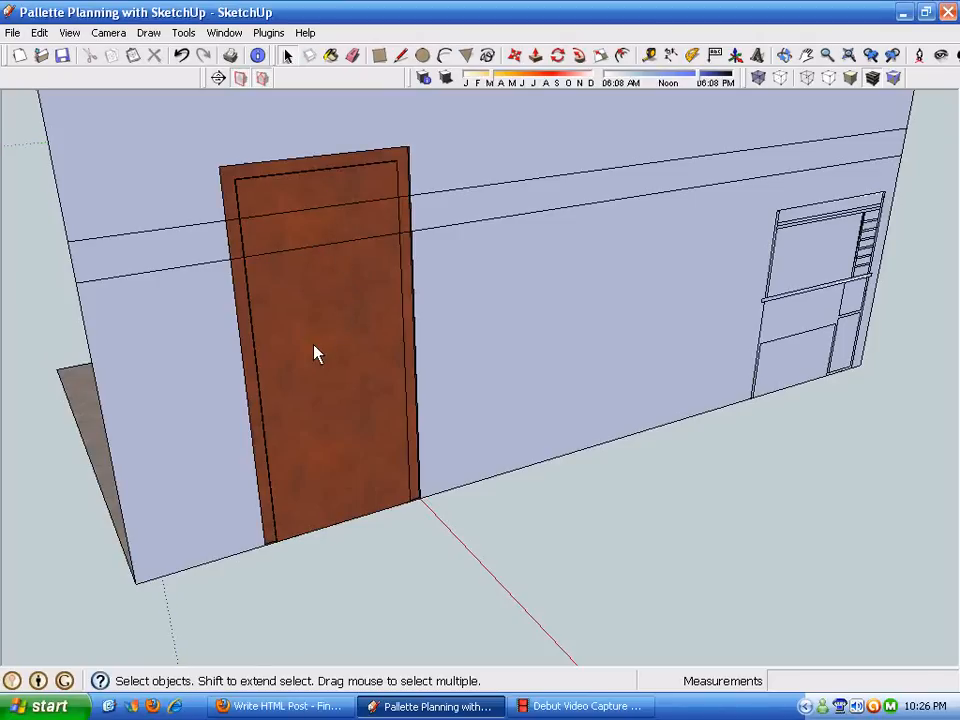
Copy the stripe's short vertical end edge to both sides of the new door opening.
mouse_move(370, 300)
middle_down()
mouse_move(375, 343)
mouse_move(675, 490)
mouse_move(707, 521)
mouse_move(583, 270)
mouse_move(514, 444)
mouse_move(288, 470)
mouse_move(332, 124)
mouse_move(400, 64)
mouse_move(137, 521)
mouse_move(141, 377)
middle_up()
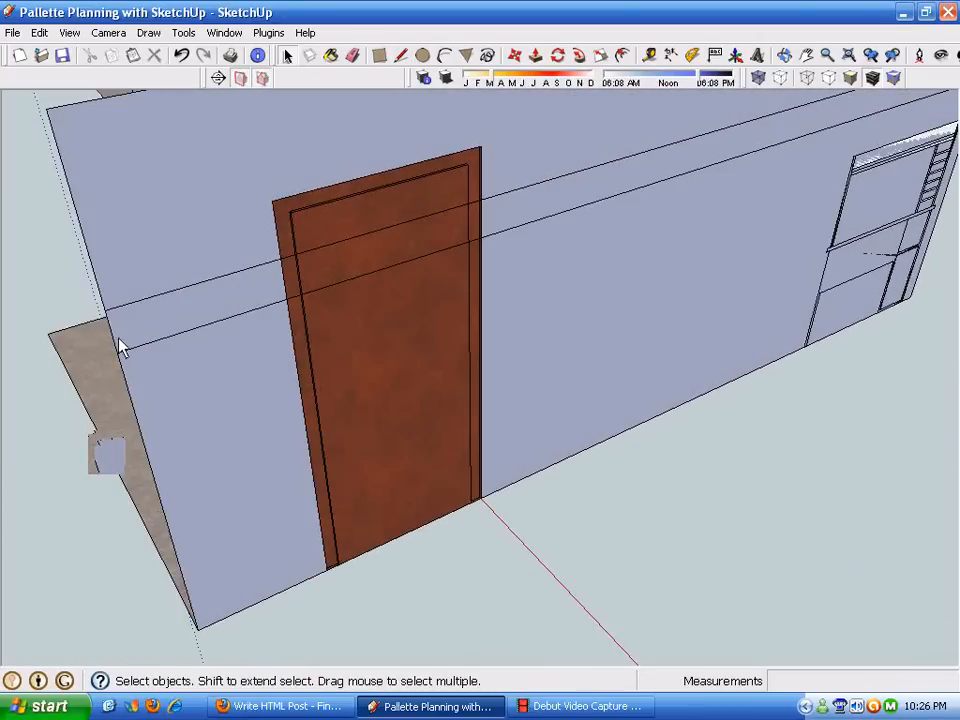
click(115, 341)
middle_drag(384, 332, 400, 300)
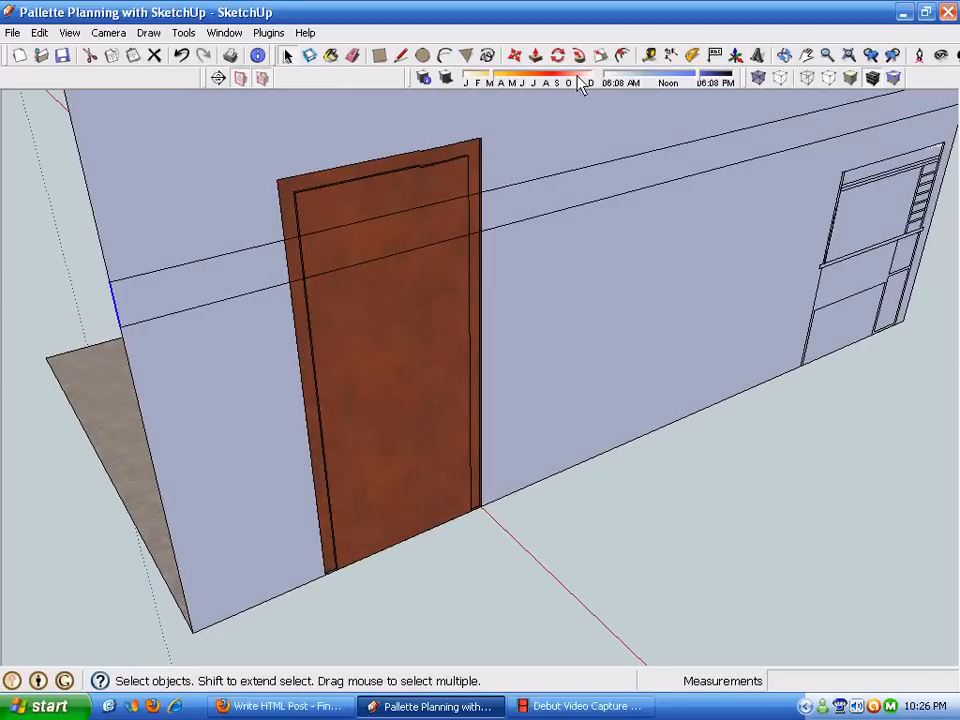
click(515, 57)
click(119, 340)
key(ctrl)
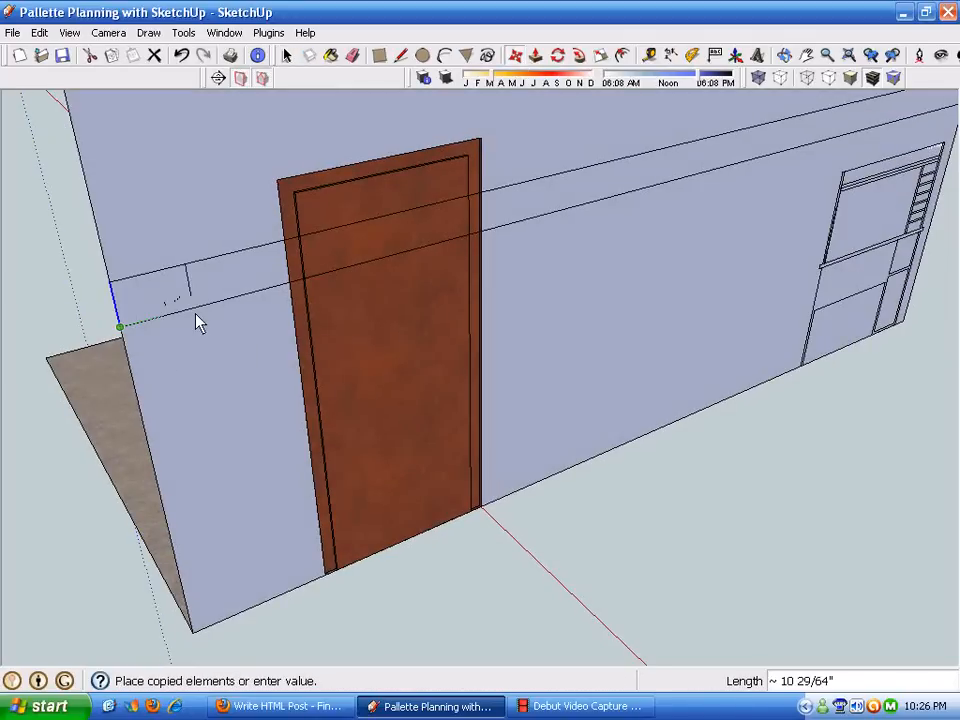
click(289, 285)
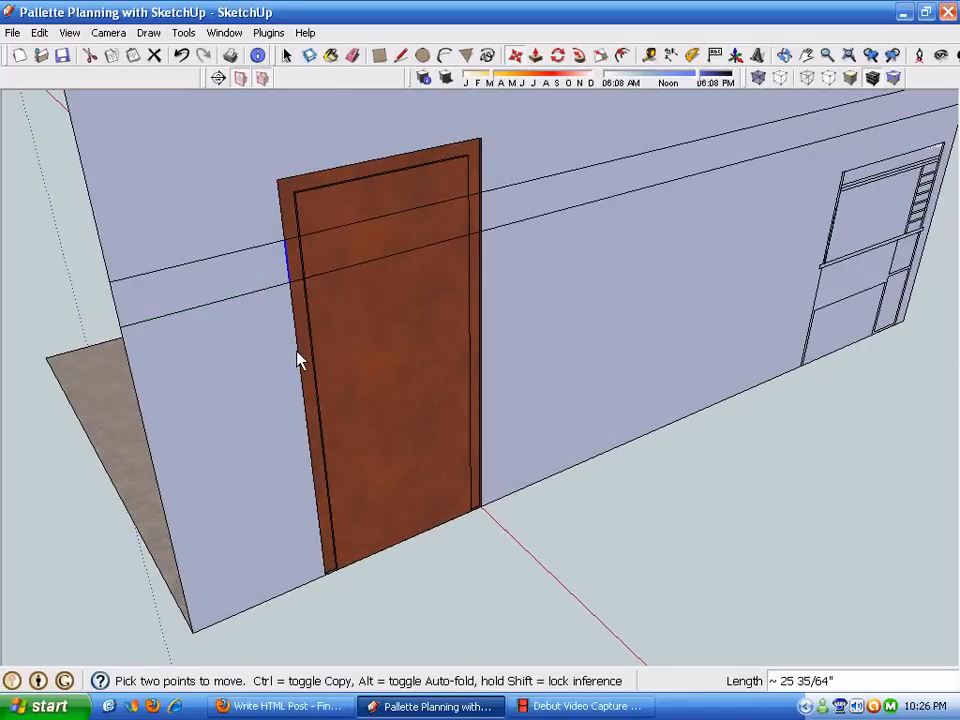
click(289, 289)
middle_drag(289, 289, 450, 313)
click(448, 298)
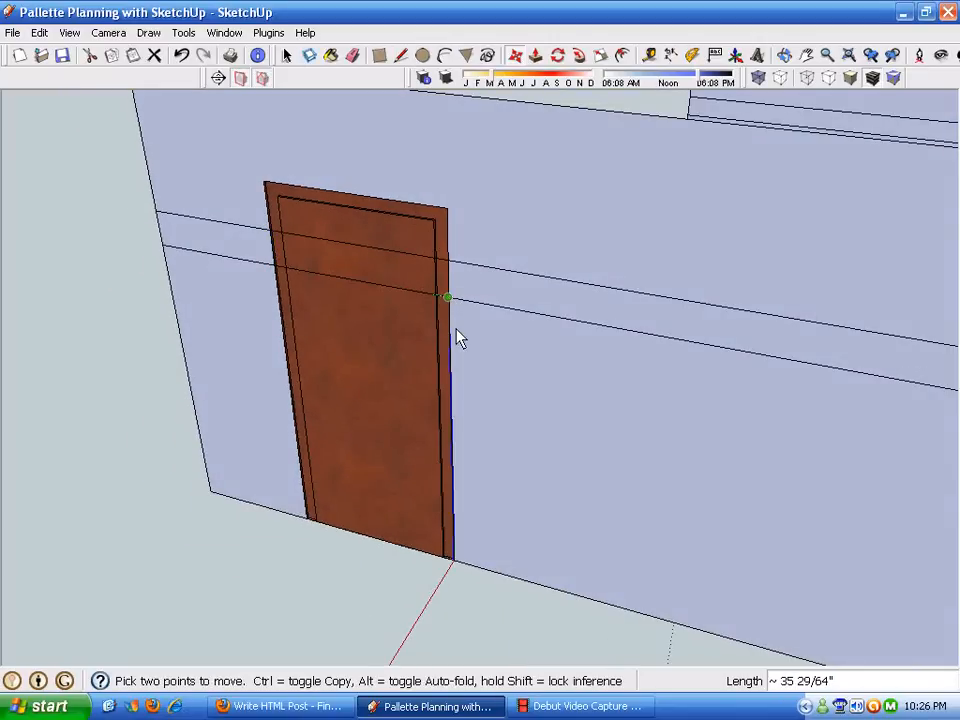
key(space)
Erase the two stripe lines that cross the new door opening.
click(353, 55)
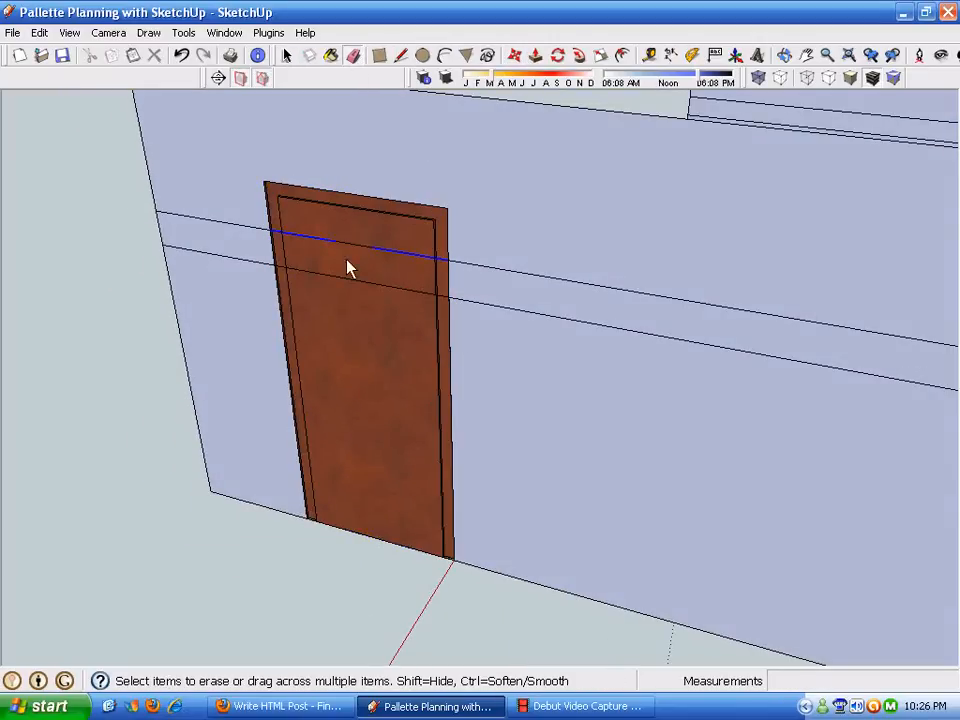
mouse_move(362, 425)
middle_down()
mouse_move(323, 557)
mouse_move(505, 494)
mouse_move(752, 368)
middle_up()
key(space)
mouse_move(692, 515)
middle_down()
mouse_move(651, 574)
mouse_move(654, 551)
mouse_move(683, 680)
mouse_move(626, 470)
mouse_move(443, 670)
mouse_move(378, 500)
mouse_move(683, 171)
middle_up()
Move the desk about 43 inches along the wall toward the new door.
click(366, 482)
click(514, 55)
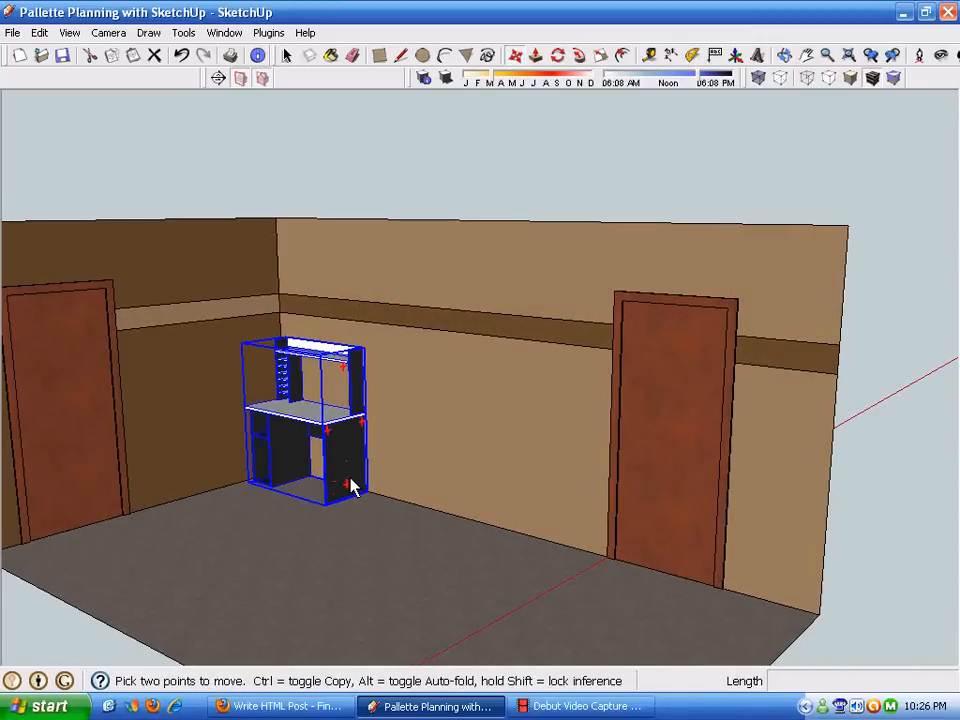
click(354, 482)
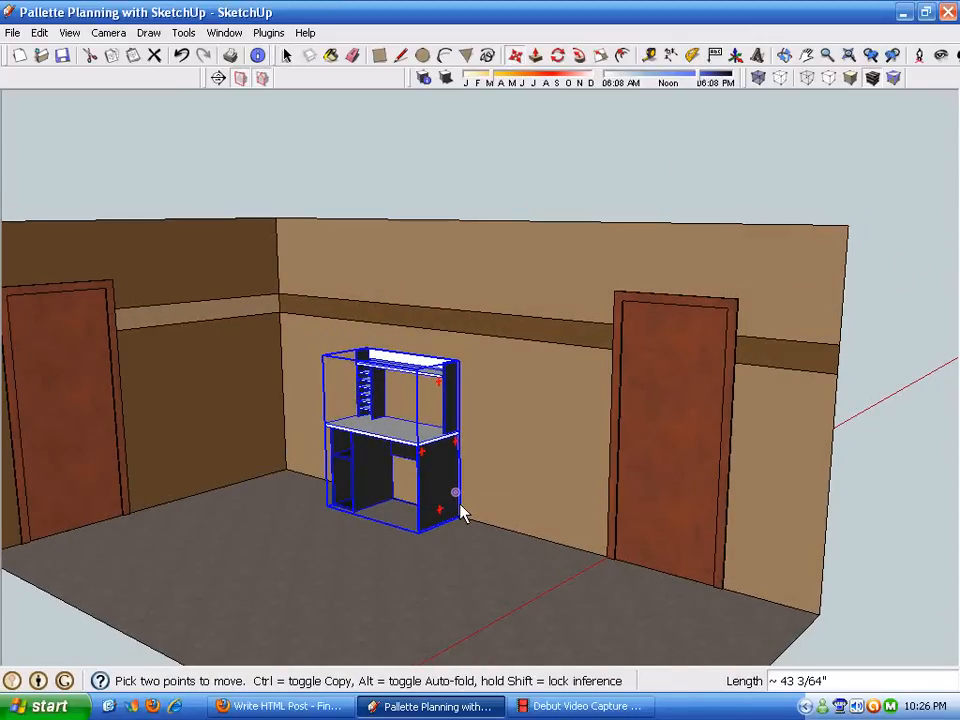
click(461, 510)
key(space)
Scale the desk to make it longer along the wall.
key(s)
scroll(390, 615, up, 5)
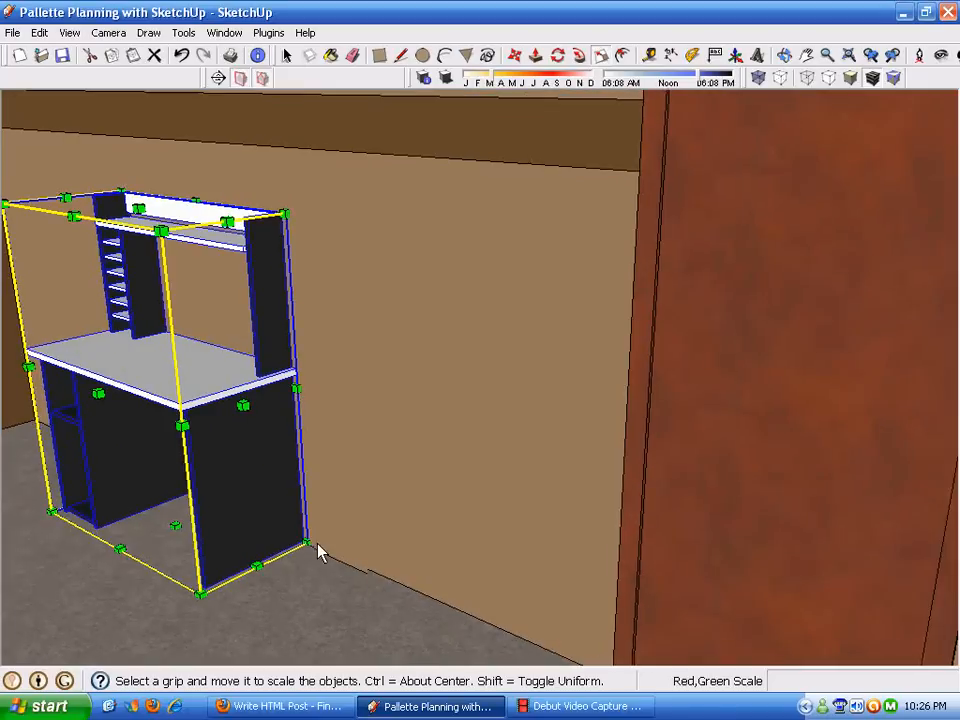
middle_drag(319, 549, 336, 424)
drag(333, 416, 422, 453)
key(space)
Open the desk component for editing.
middle_drag(362, 606, 401, 550)
double_click(355, 415)
middle_drag(404, 456, 261, 452)
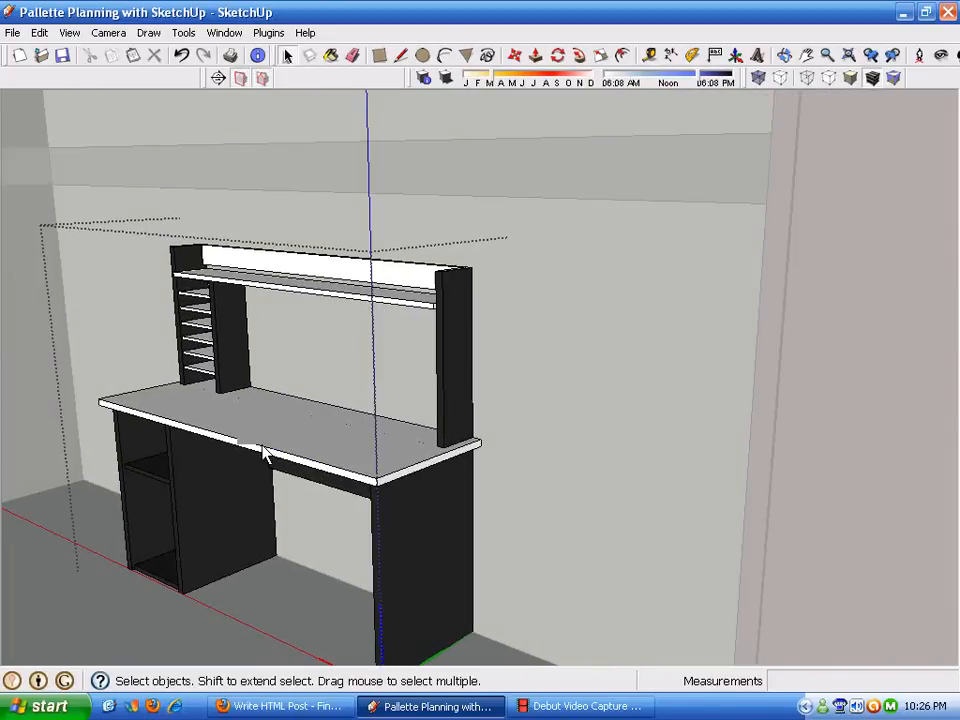
Select the whole desktop slab and paint it with the Wood_Grain_Dark material from the Wood collection.
click(322, 449)
middle_drag(127, 410, 30, 429)
drag(28, 420, 500, 472)
middle_drag(503, 479, 333, 130)
click(331, 56)
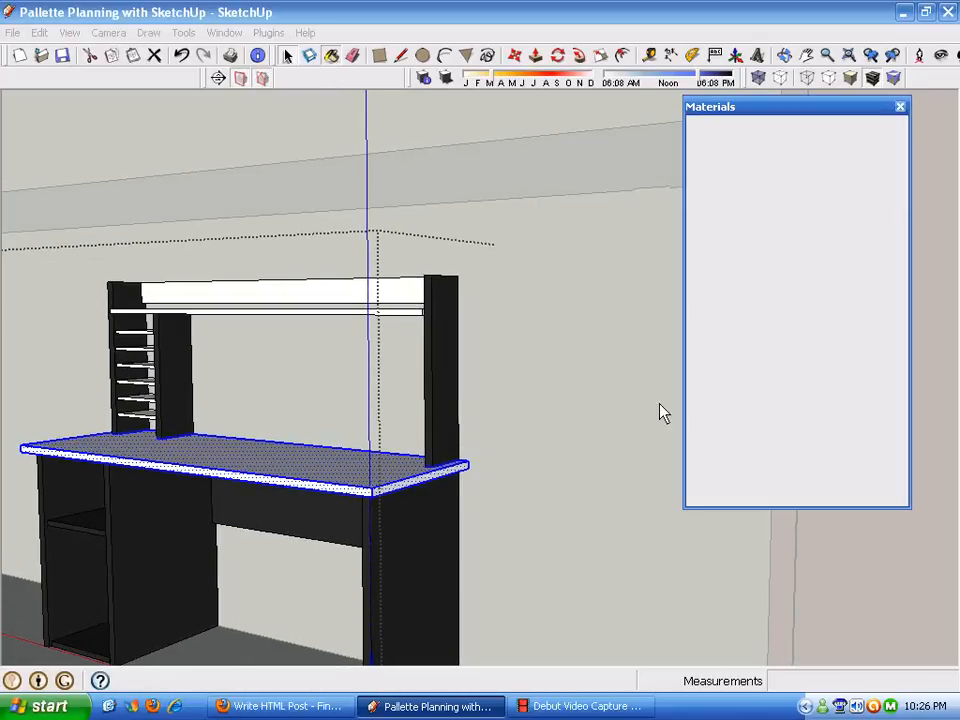
click(705, 202)
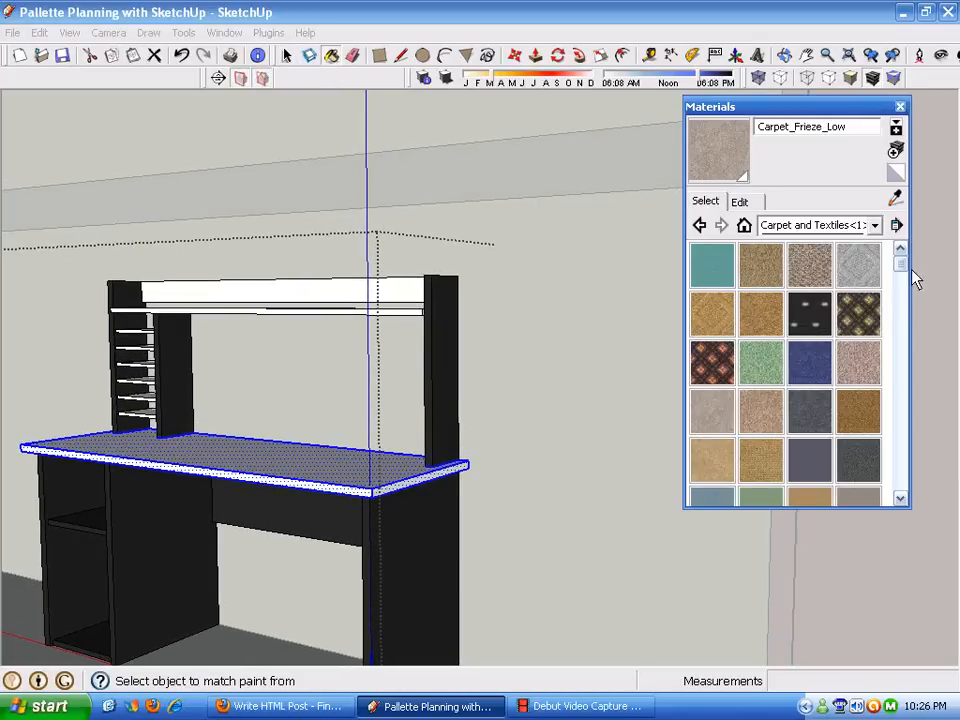
click(870, 230)
drag(905, 324, 893, 447)
click(775, 470)
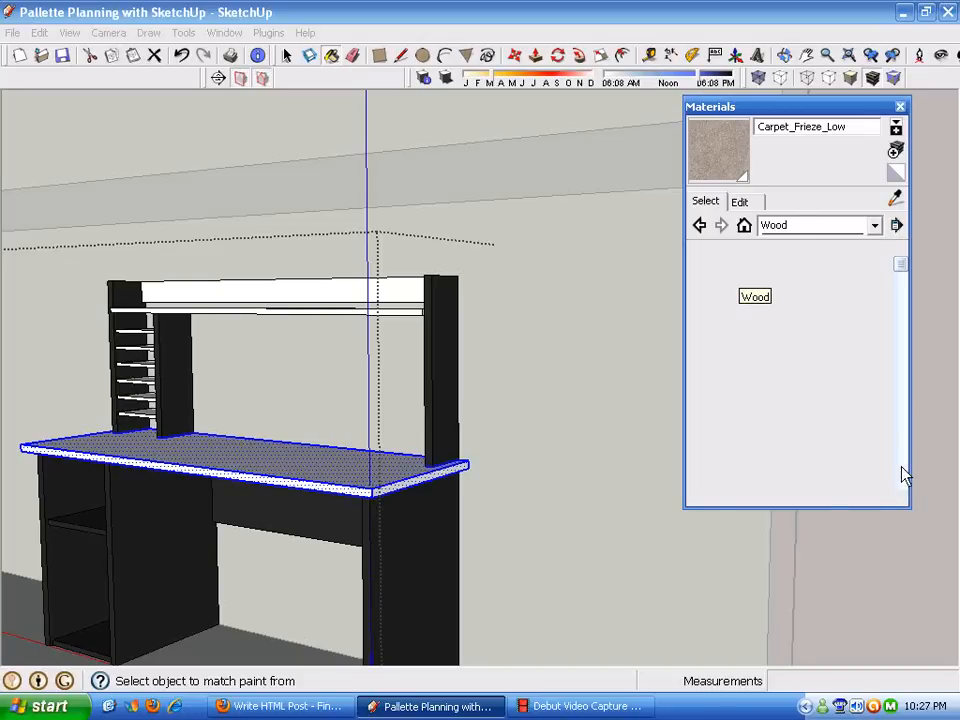
drag(900, 262, 900, 366)
click(810, 326)
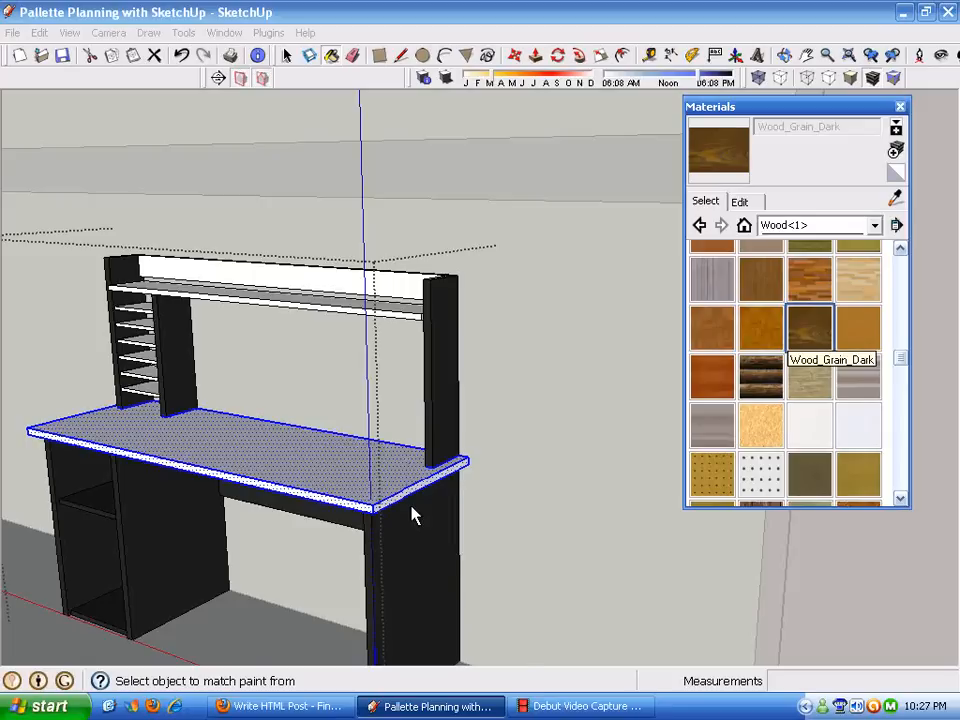
click(414, 508)
middle_drag(414, 508, 452, 585)
key(space)
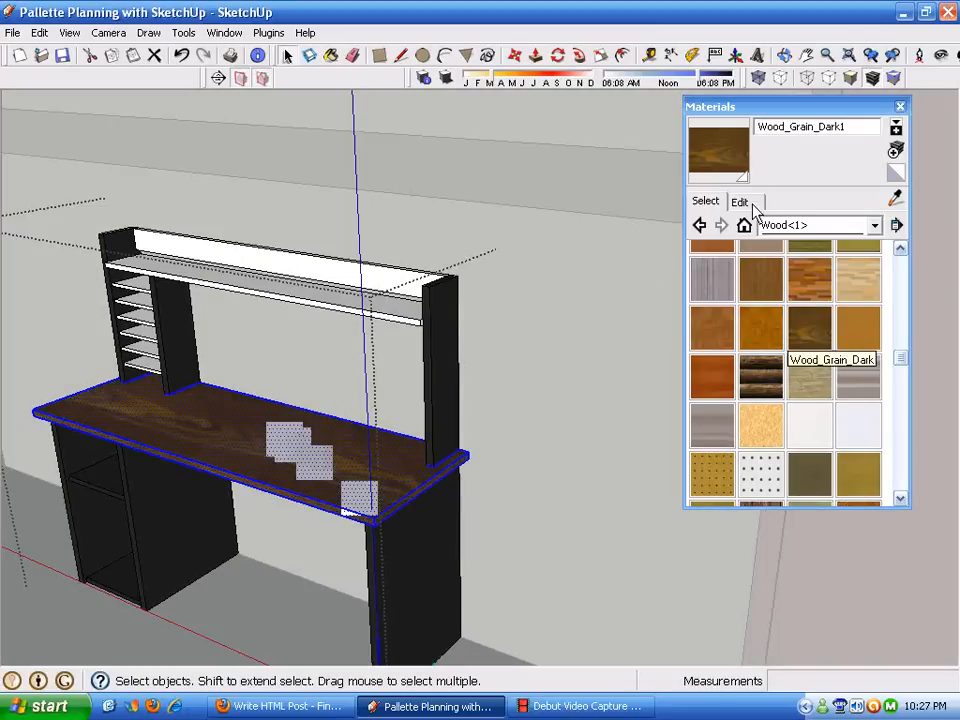
Recolour the desktop's wood material to a light yellow with HSB values 57, 52 and 96.
click(741, 202)
drag(757, 334, 808, 326)
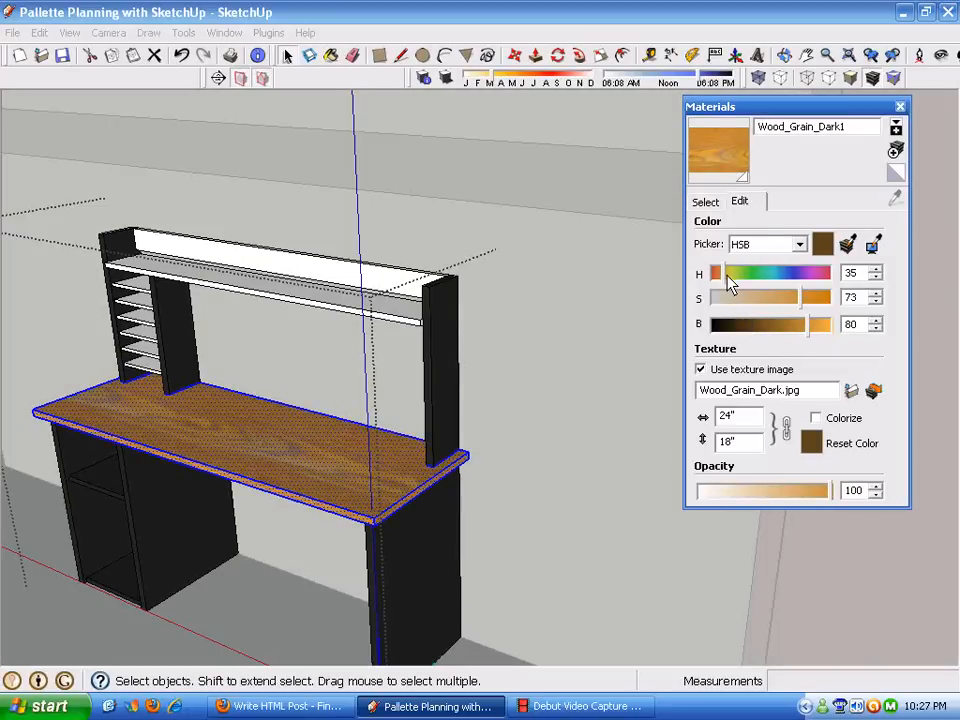
drag(730, 280, 737, 274)
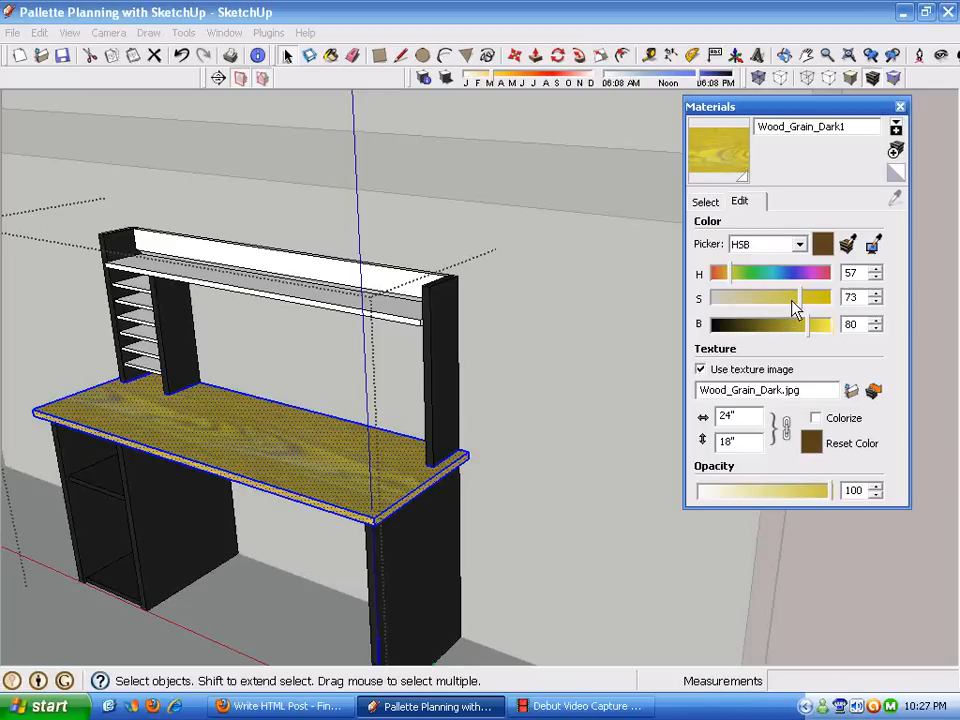
drag(776, 306, 772, 300)
drag(808, 336, 828, 330)
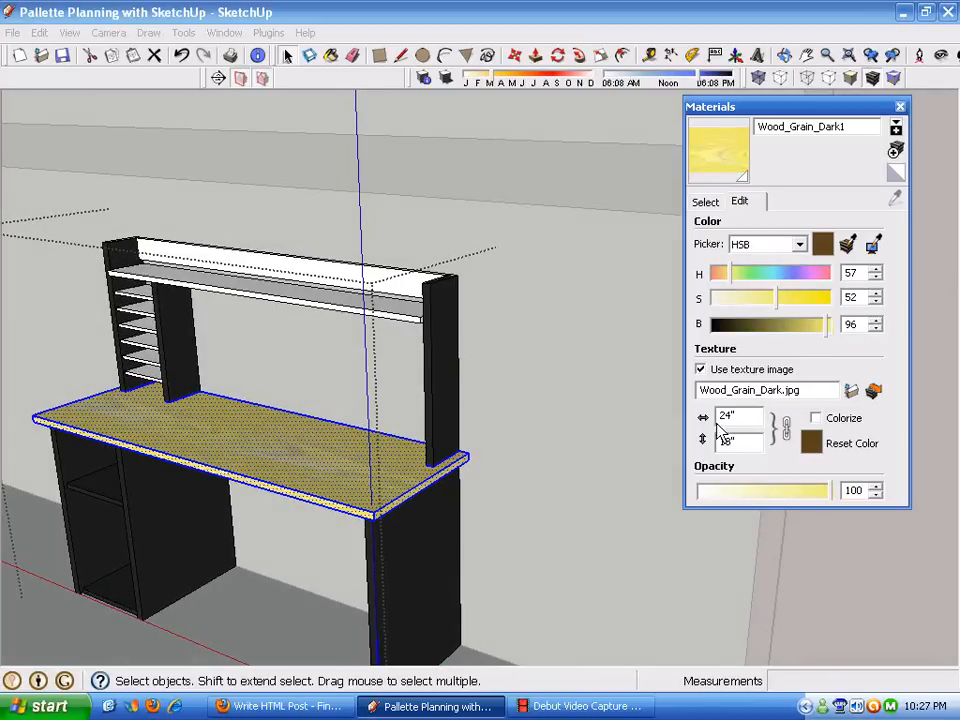
Copy the complete furnished room about 250 inches along the red axis.
middle_drag(641, 397, 804, 208)
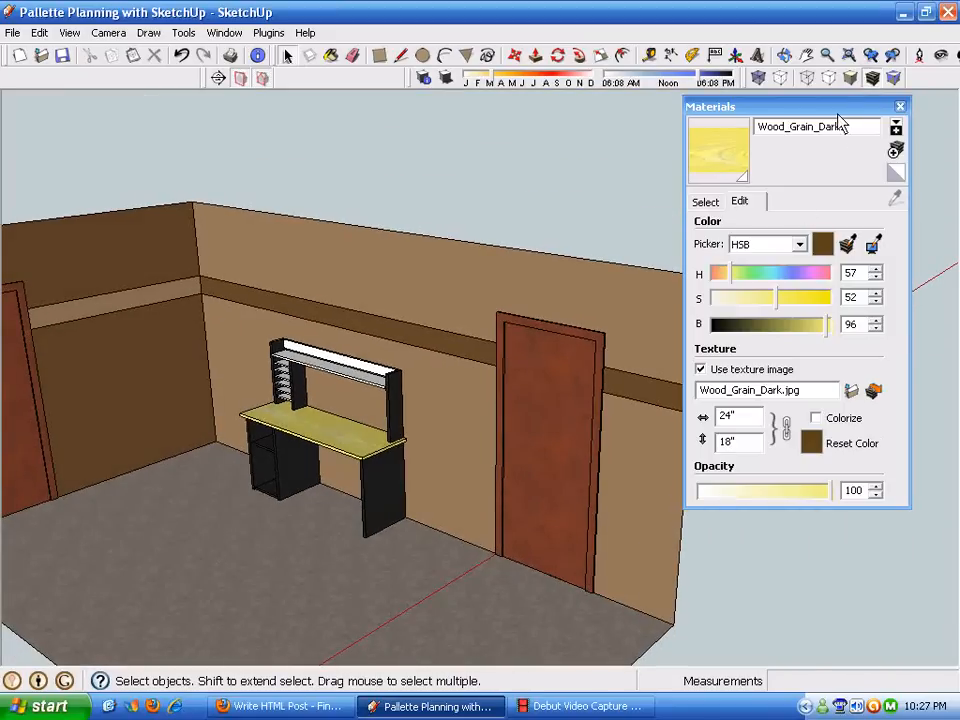
click(845, 106)
middle_drag(846, 150, 537, 375)
scroll(396, 561, down, 5)
drag(117, 136, 604, 560)
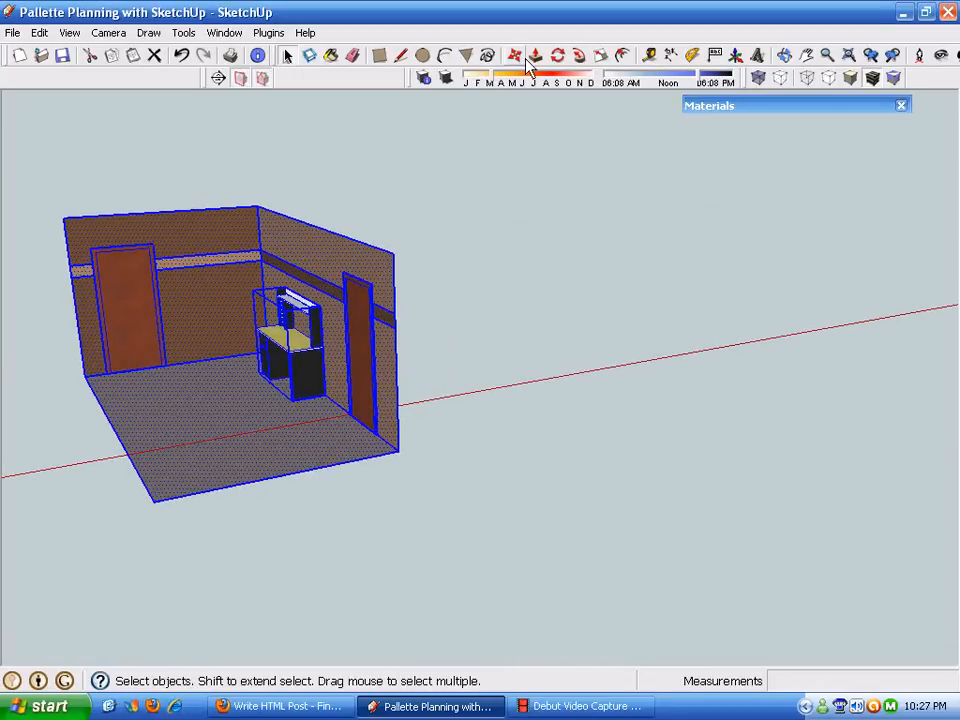
click(515, 56)
key(ctrl)
click(396, 461)
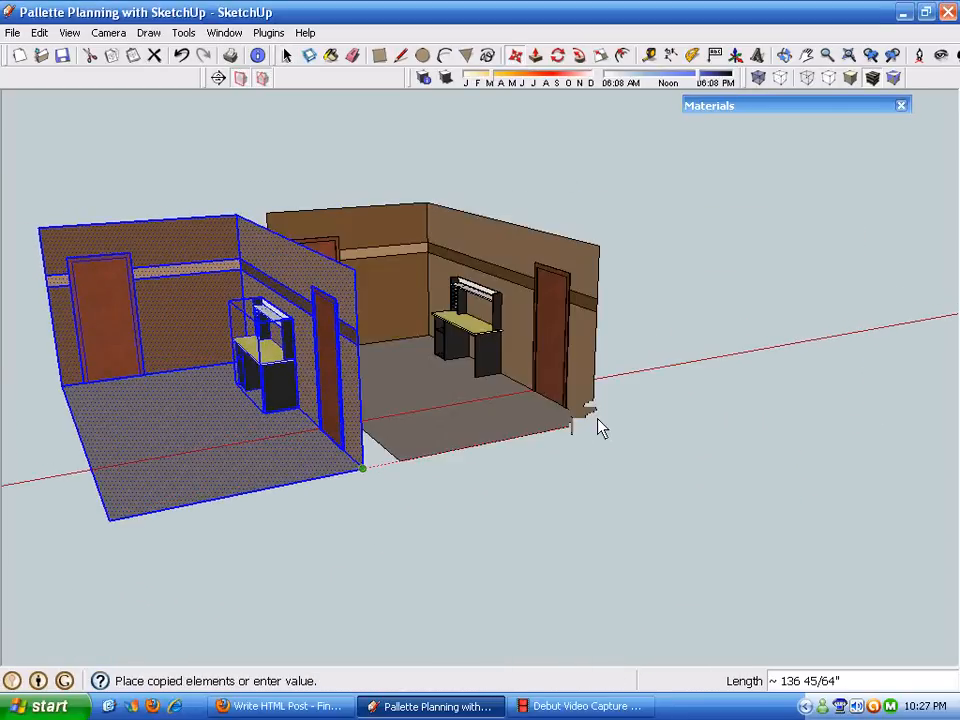
scroll(650, 425, up, 3)
click(688, 427)
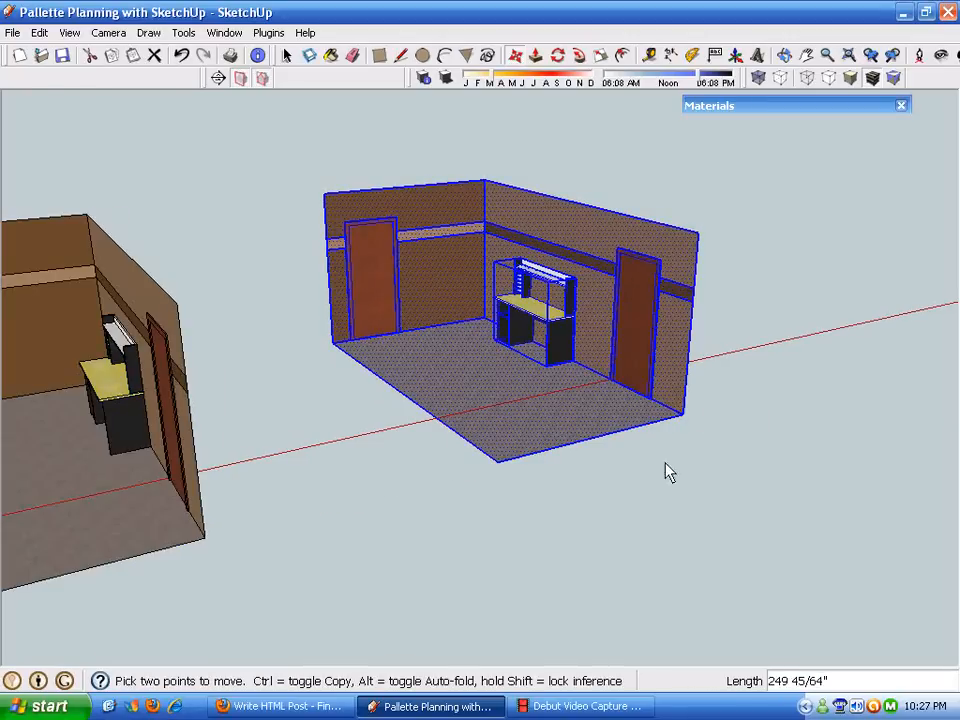
key(space)
Sample the light brown Color_C14 in the new room copy and paint the wall adjoining the desk wall above and below its stripe.
scroll(467, 343, up, 6)
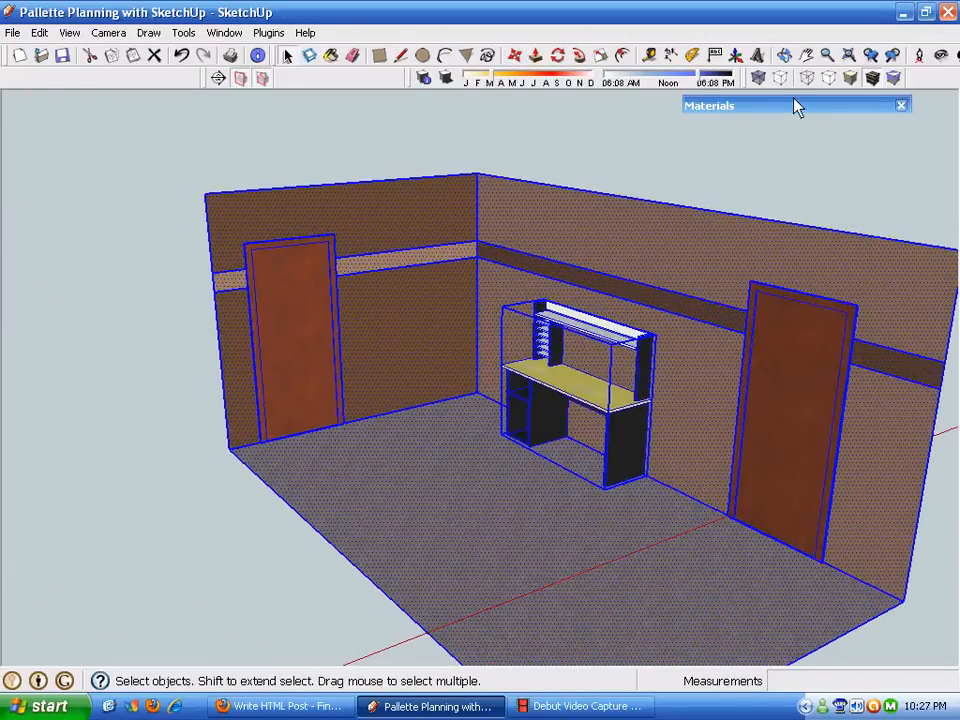
click(815, 107)
scroll(901, 209, down, 2)
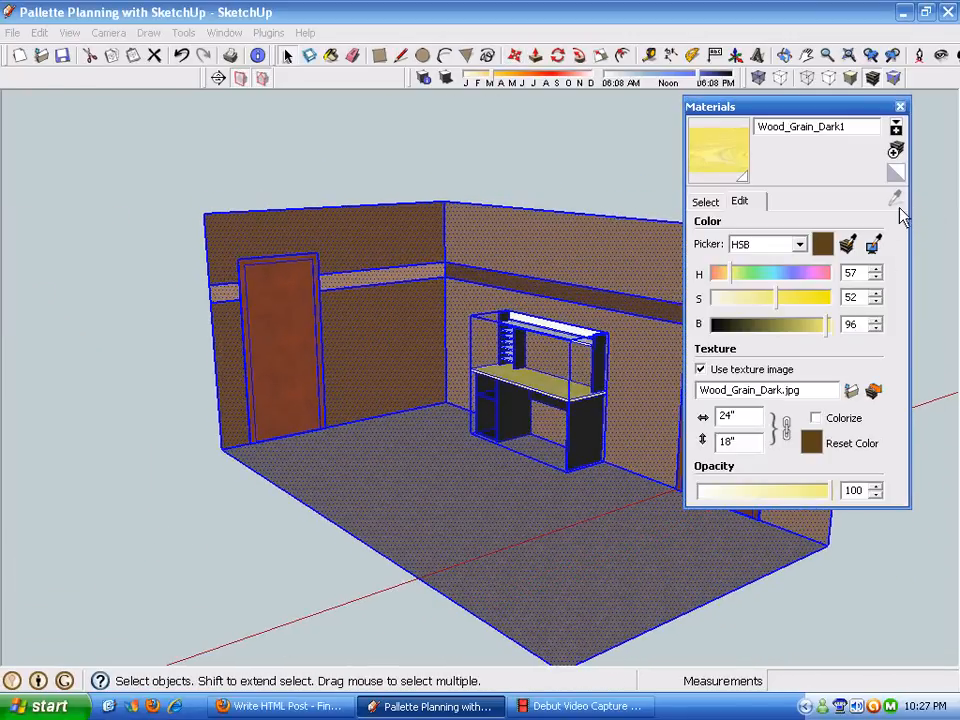
click(553, 189)
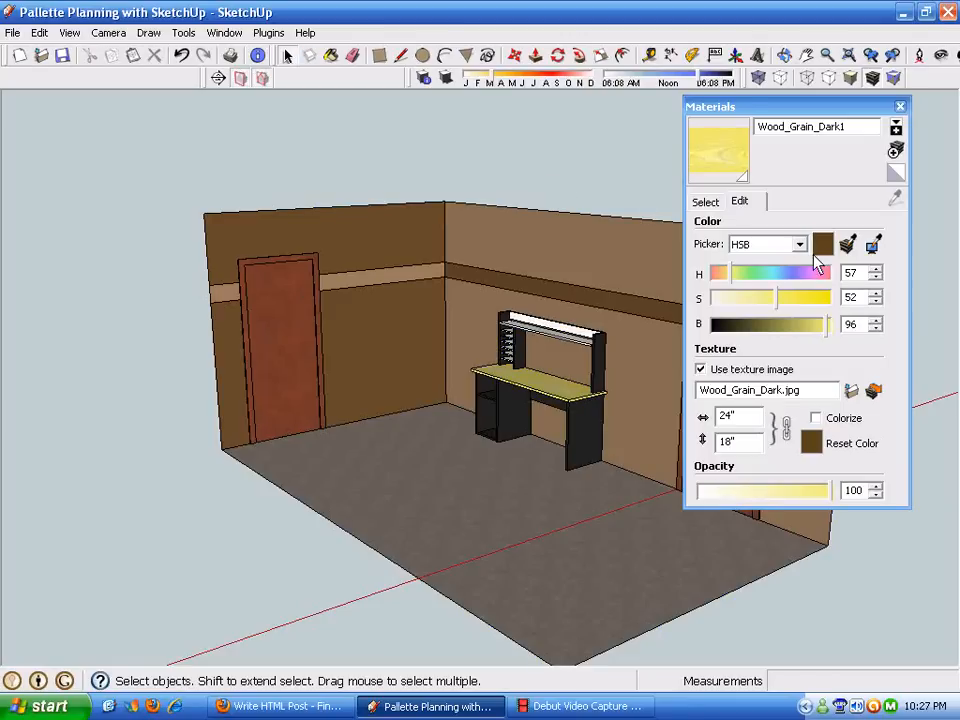
click(704, 202)
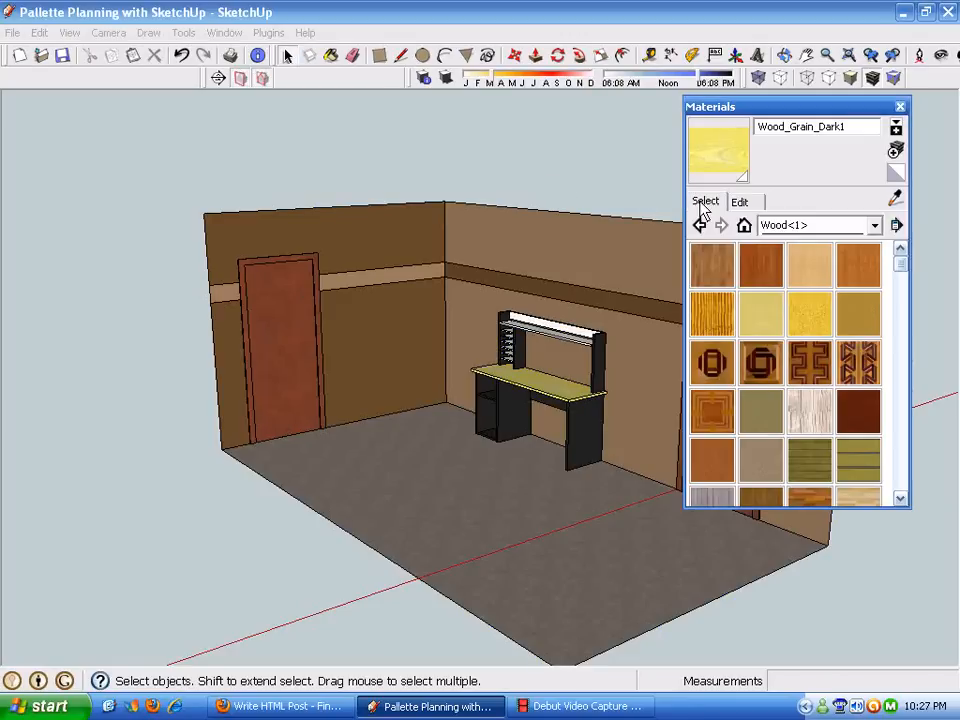
click(896, 200)
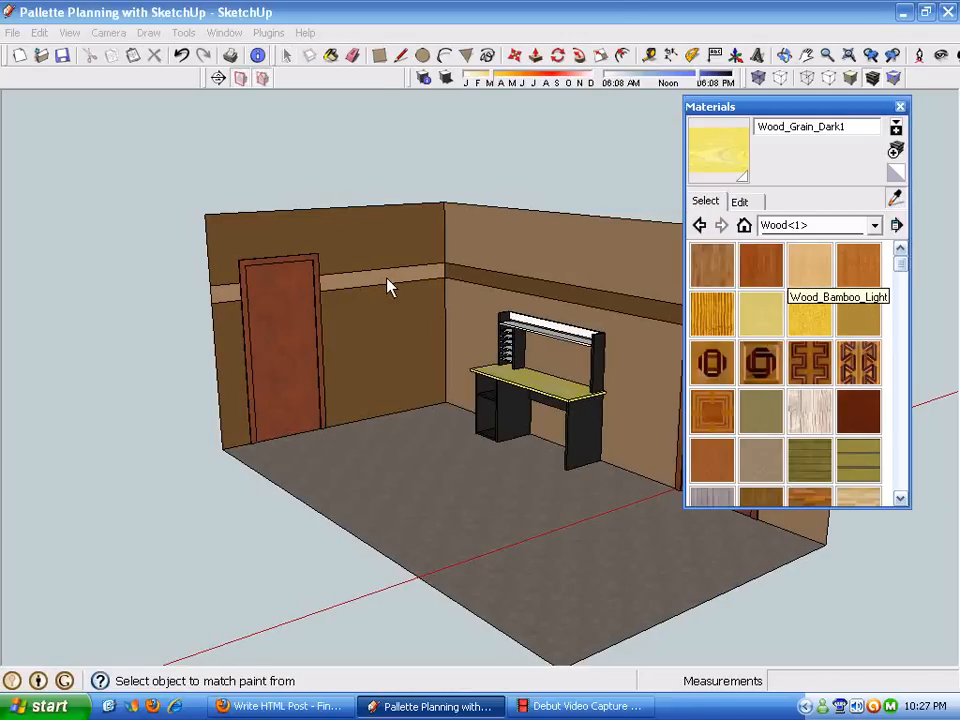
click(415, 311)
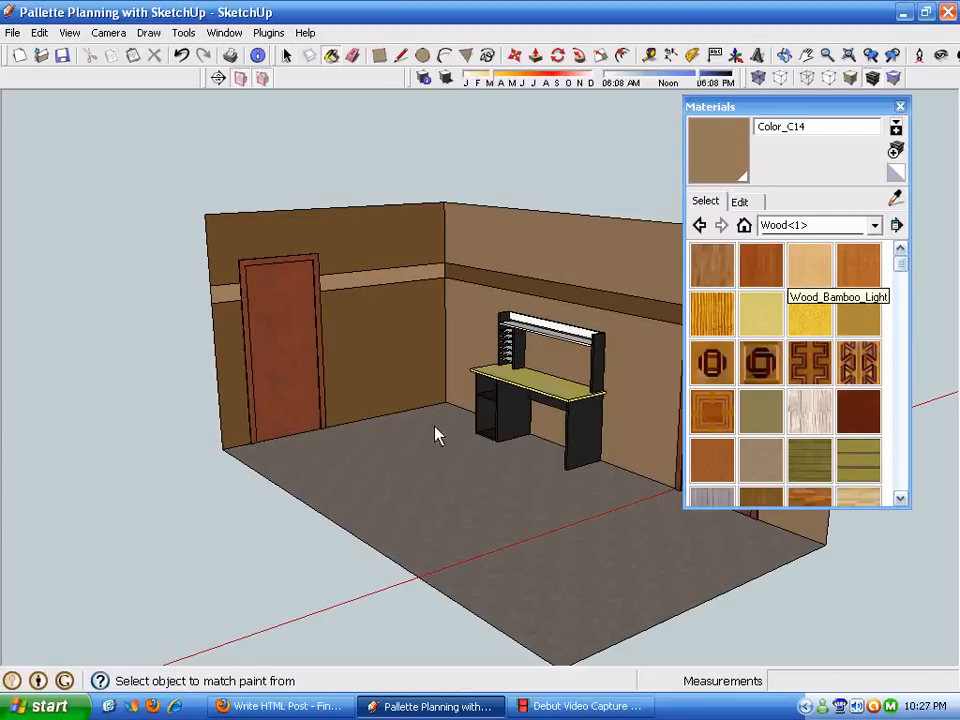
click(436, 284)
key(space)
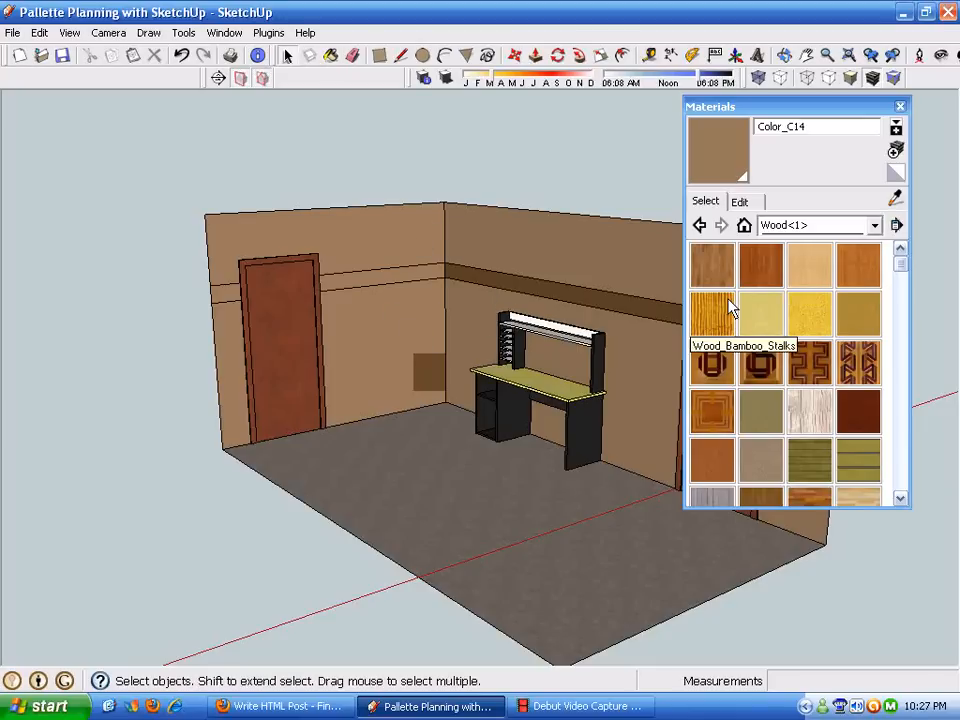
Sample the dark brown Color_C18 from the desk wall's stripe and apply it to the adjoining wall's stripe.
click(897, 200)
click(579, 300)
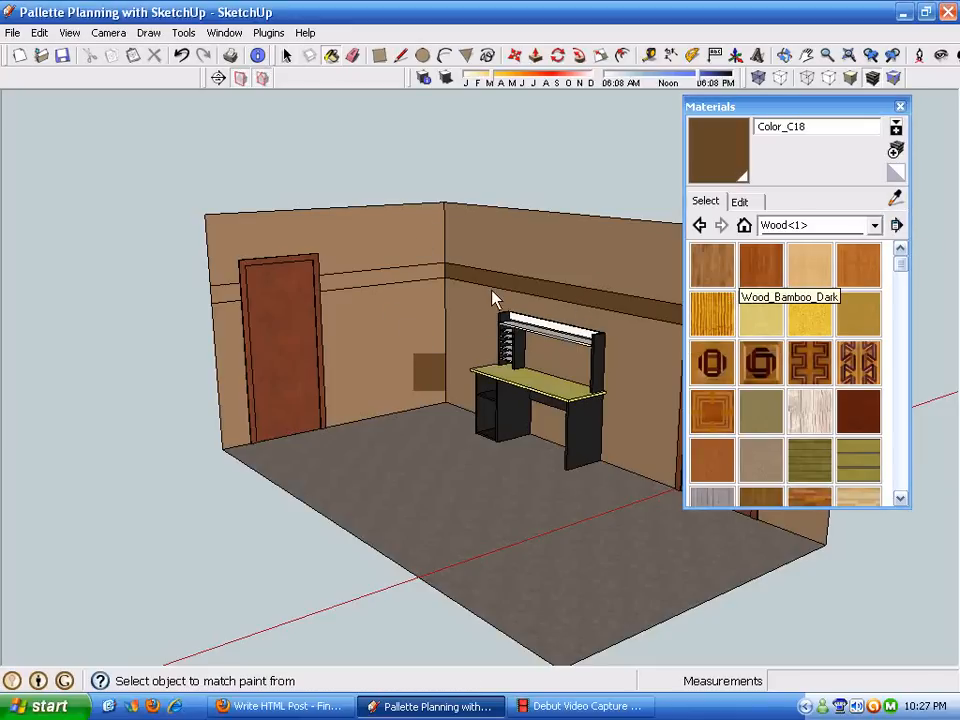
key(space)
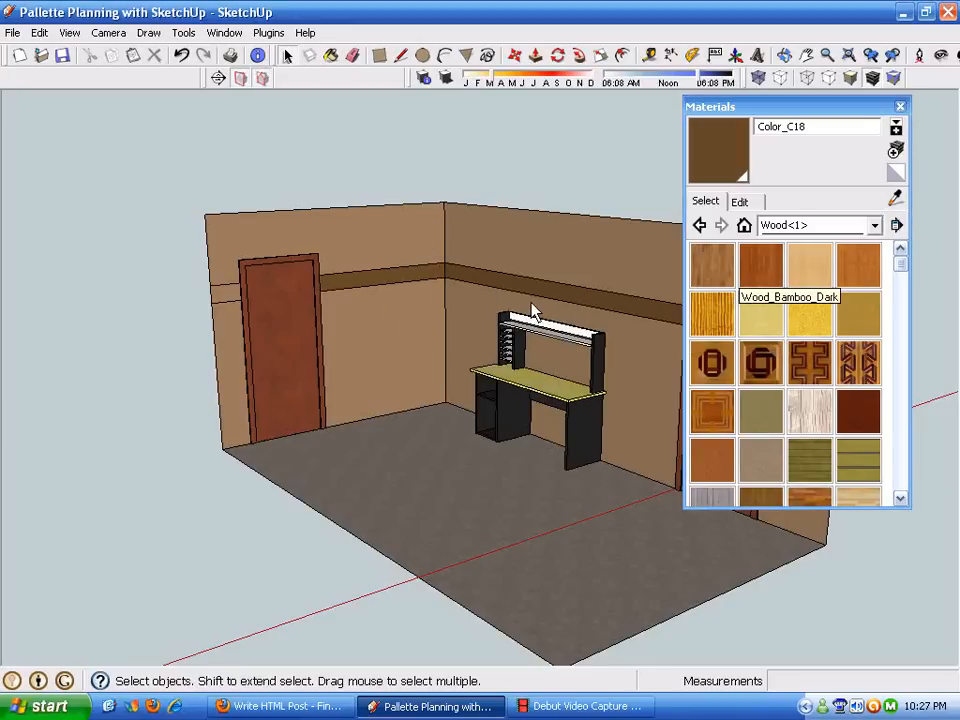
Try painting the desk wall above and below its stripe with Color_C18, and undo the fill applied to the adjoining wall.
middle_drag(622, 375, 728, 147)
click(728, 147)
click(539, 258)
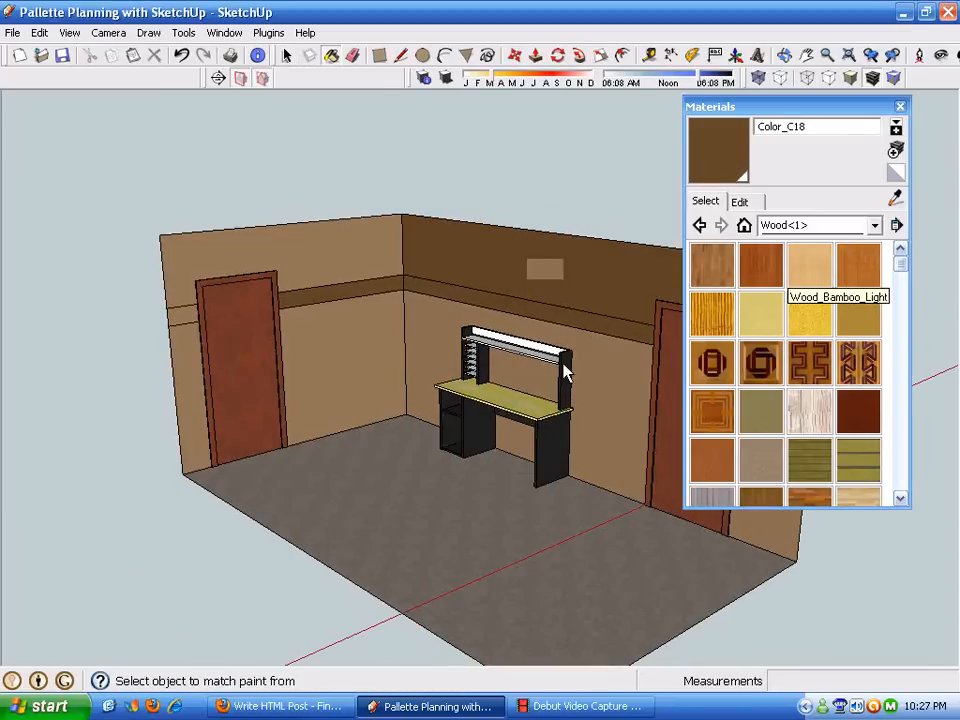
click(603, 401)
click(375, 267)
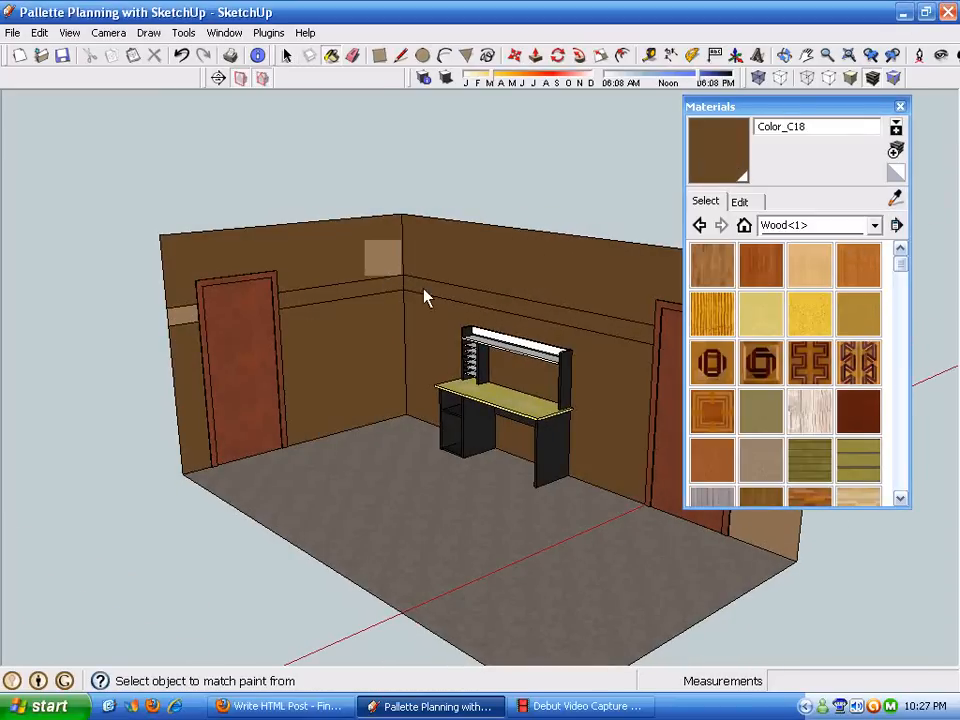
key(ctrl+z)
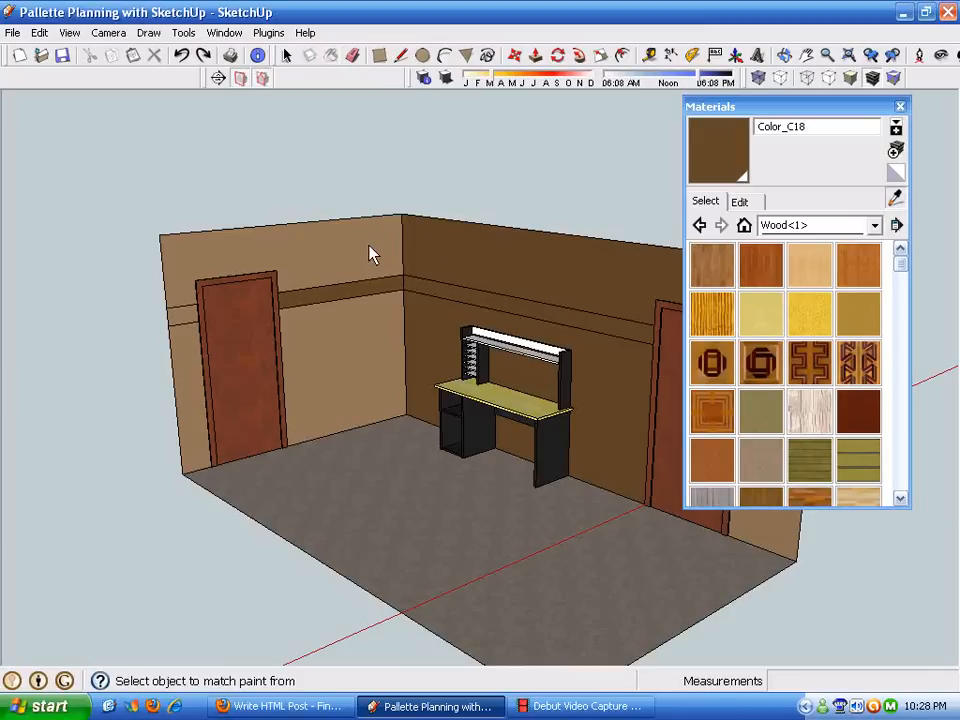
Sample Color_C14 from the adjoining wall and paint the desk wall with it, including the stripe.
click(372, 256)
click(440, 334)
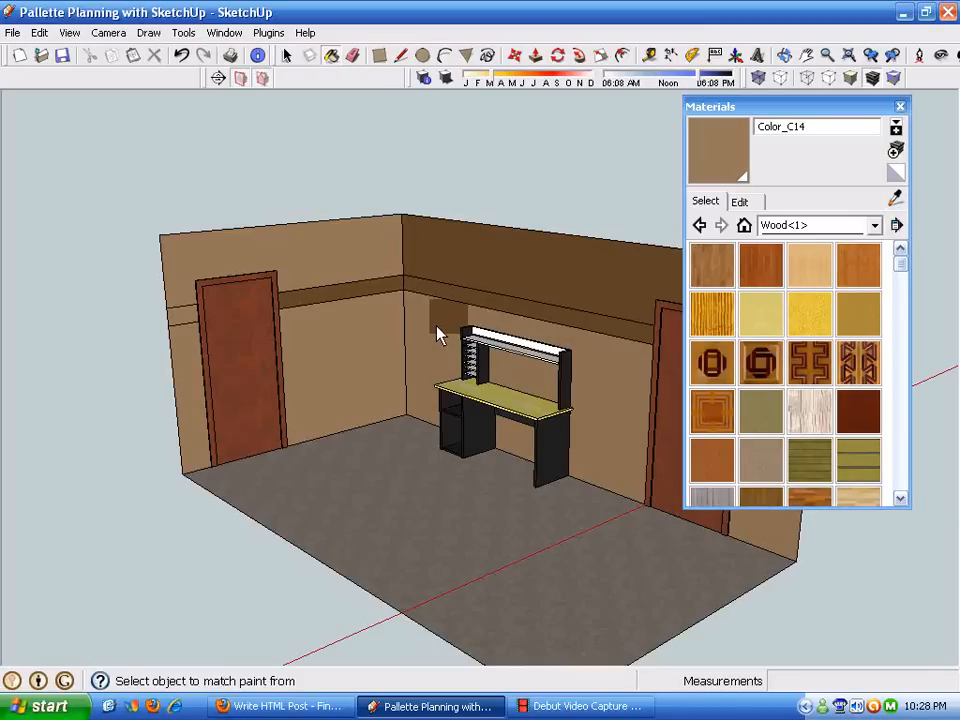
click(467, 269)
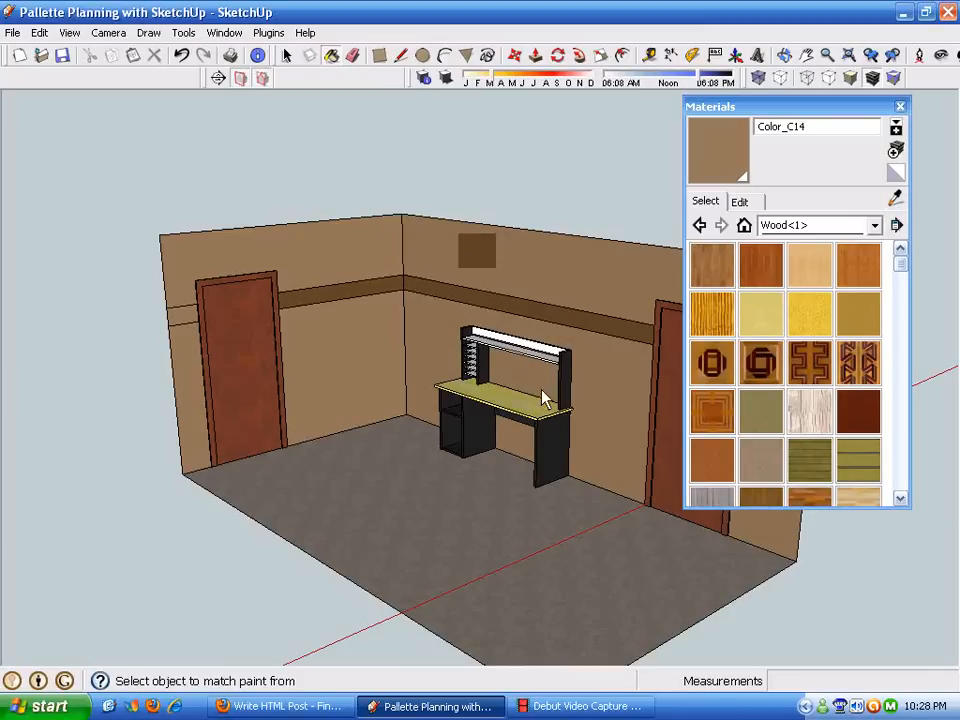
click(459, 296)
middle_drag(444, 355, 479, 256)
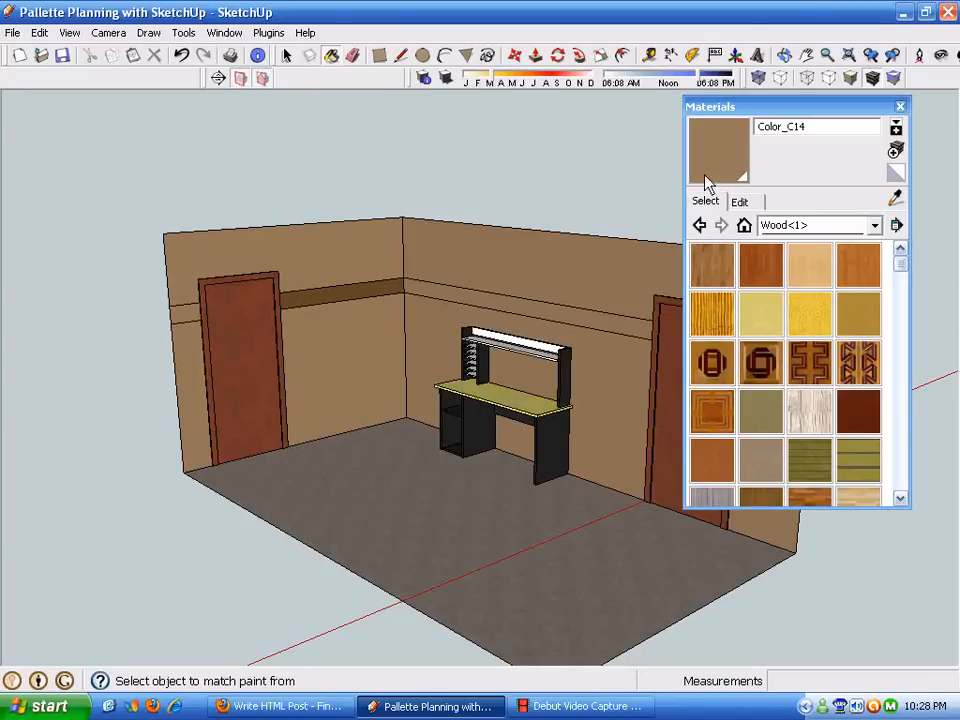
Paint the desk wall above and below its stripe with Color_C18 from the model's own materials.
click(744, 225)
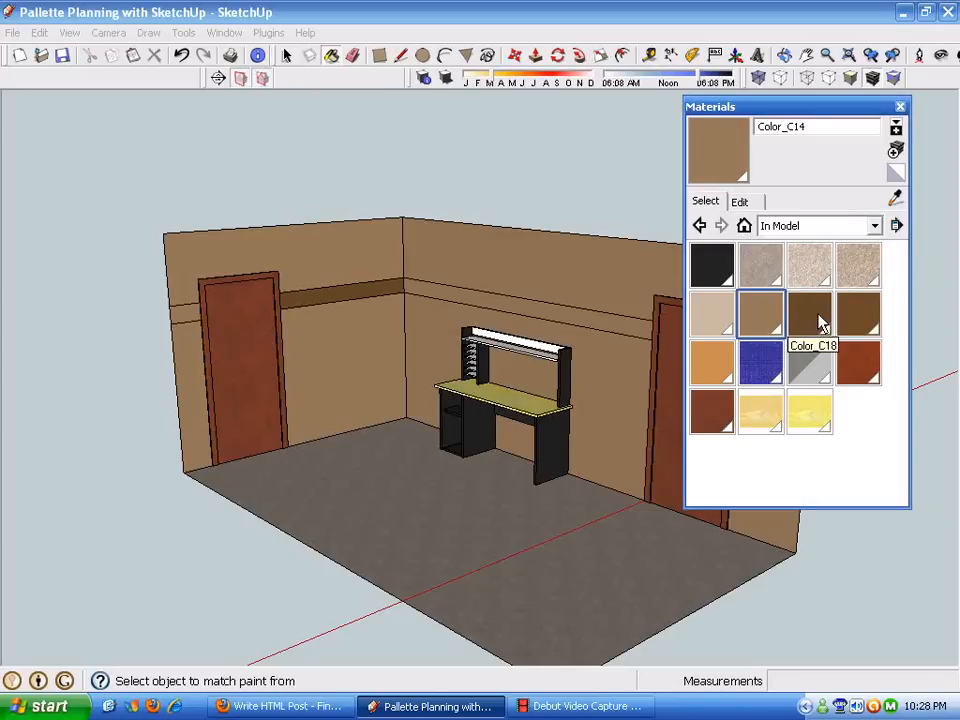
click(823, 328)
click(620, 290)
click(615, 382)
key(space)
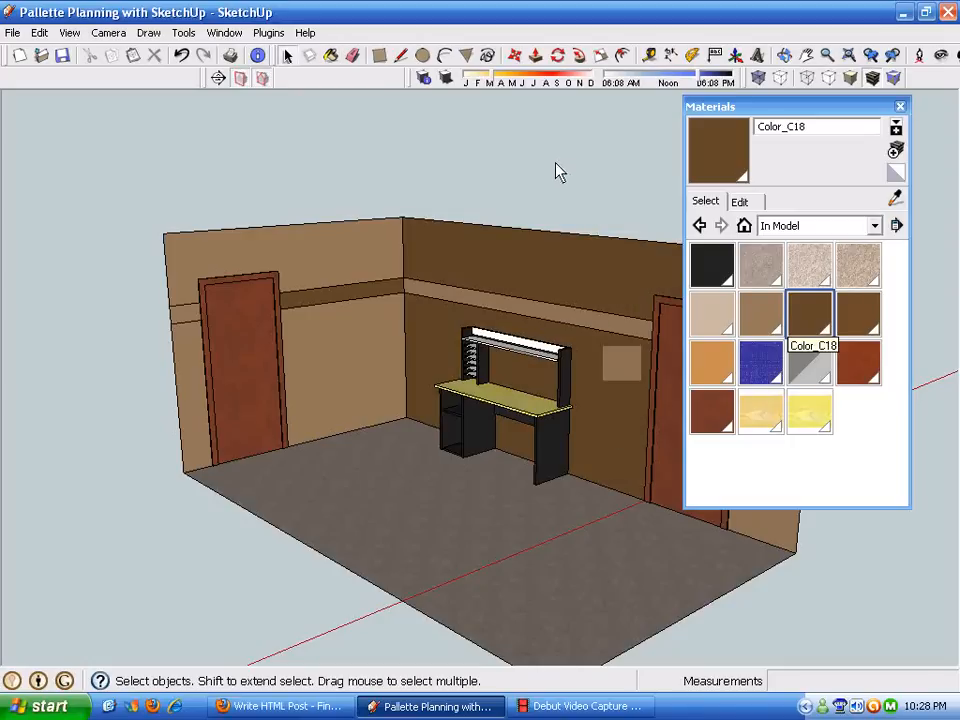
Copy the first room in the row about 891 inches along the red axis, past the last room.
click(810, 110)
scroll(716, 496, down, 5)
middle_drag(716, 496, 777, 113)
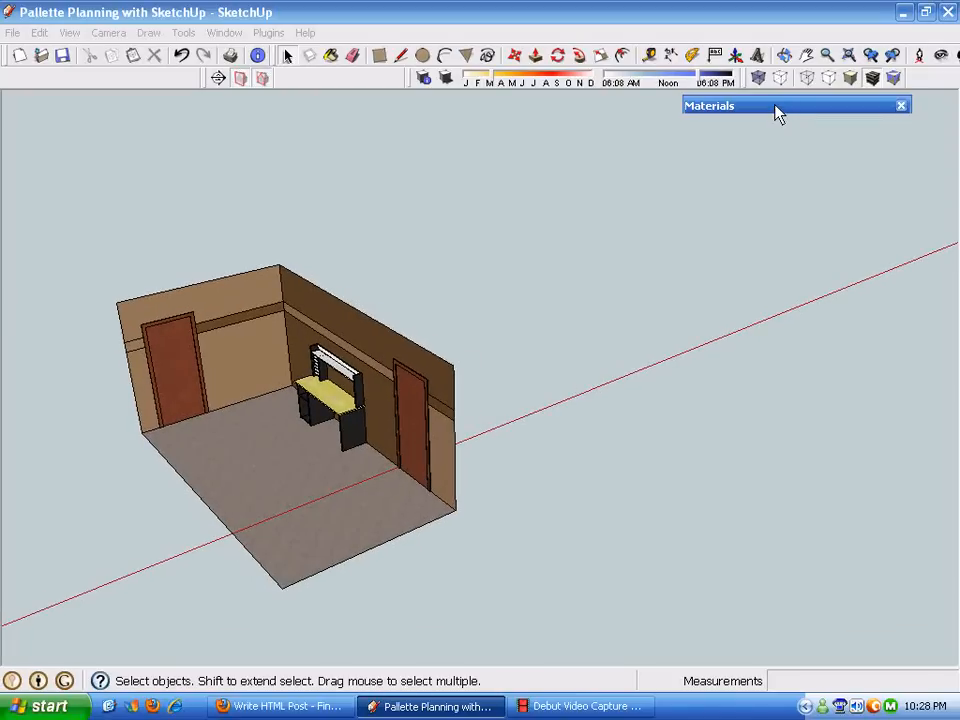
middle_drag(468, 500, 242, 411)
drag(204, 388, 386, 536)
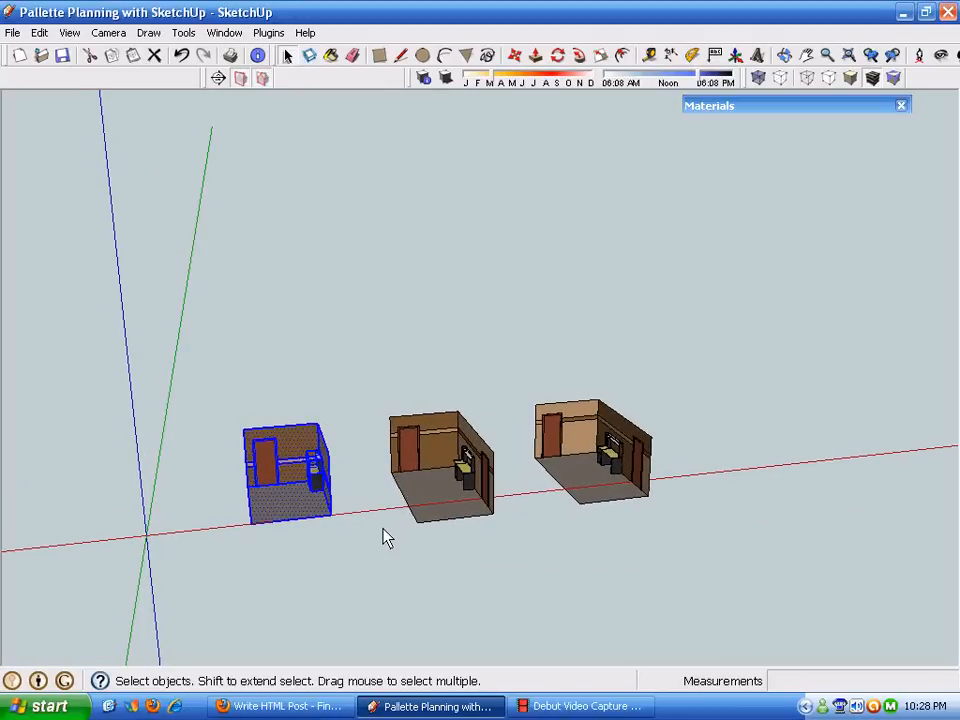
click(514, 56)
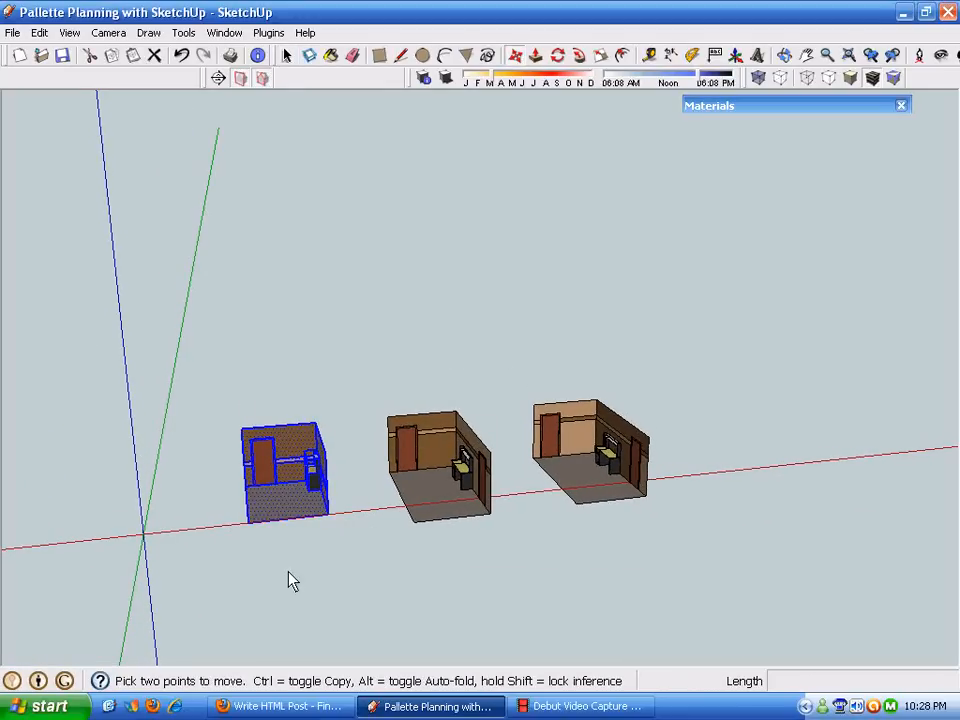
key(ctrl)
click(330, 512)
click(860, 465)
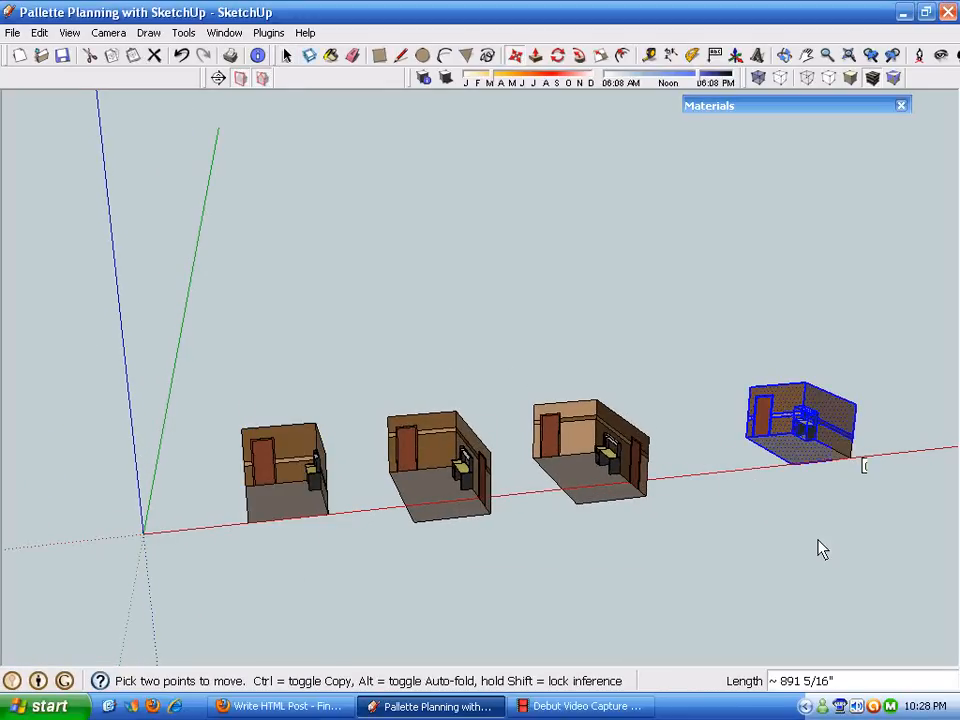
key(space)
Add a third wall to the end room, opposite the desk wall, by drawing its vertical front edge and top edge with the Line tool.
scroll(820, 462, up, 5)
middle_drag(781, 521, 645, 552)
middle_drag(655, 249, 545, 72)
click(403, 56)
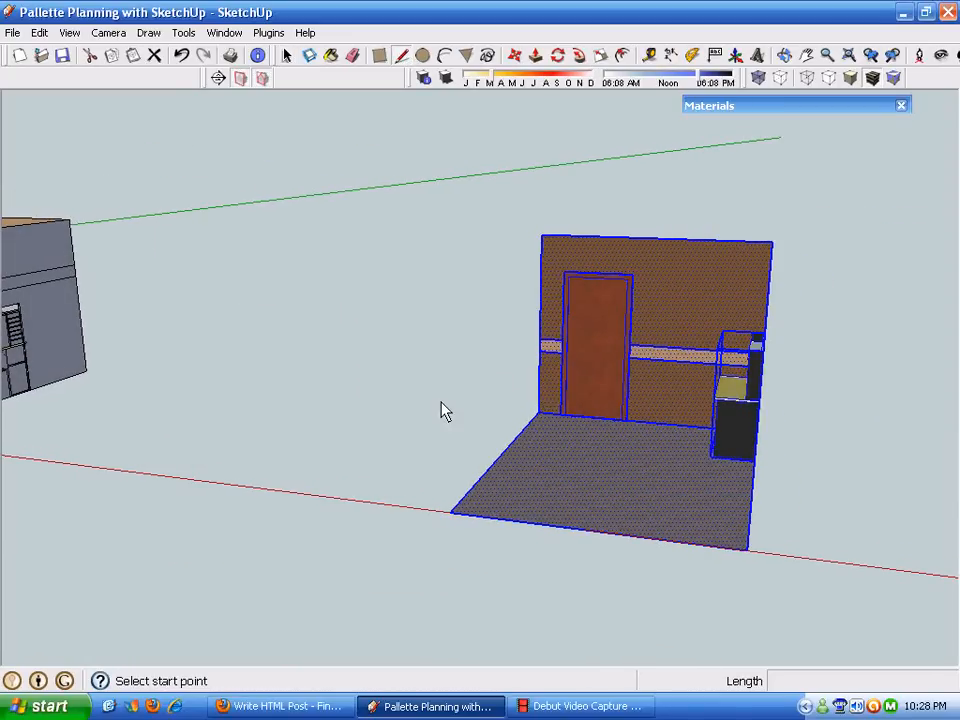
click(451, 510)
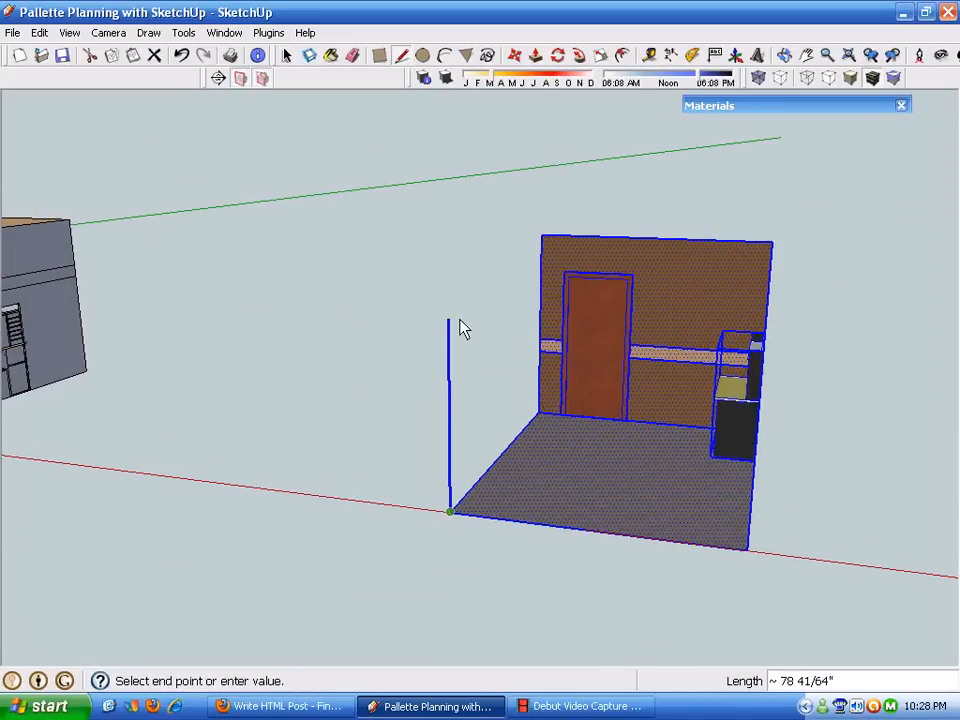
click(542, 240)
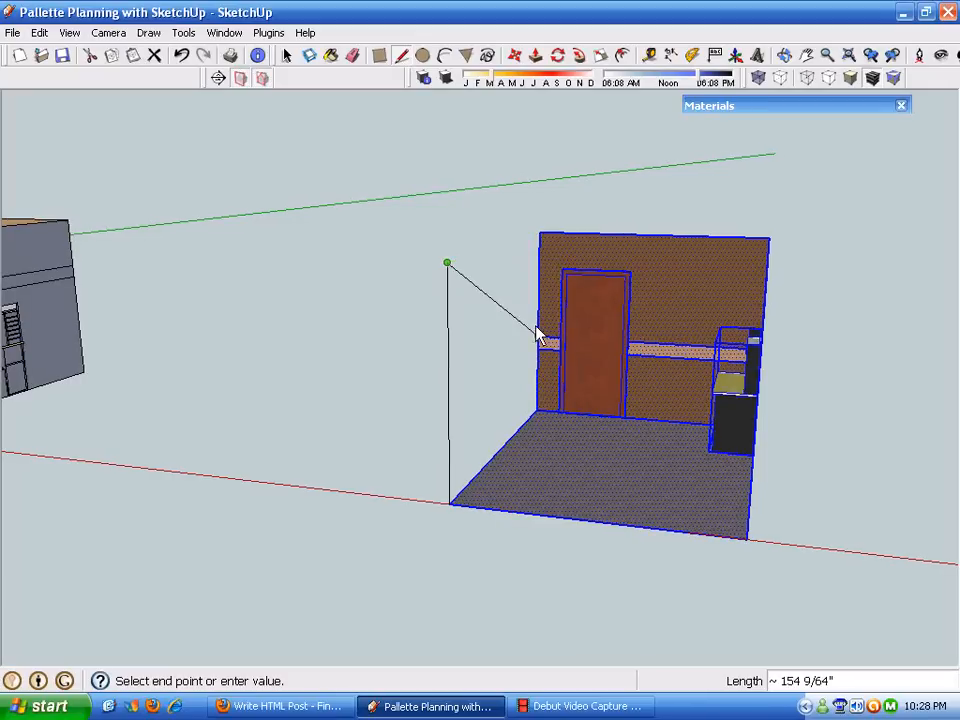
click(539, 233)
key(space)
Try deleting the stripe that runs around the end room's door and desk walls, and undo the deletion.
middle_drag(606, 463, 463, 360)
drag(829, 433, 897, 501)
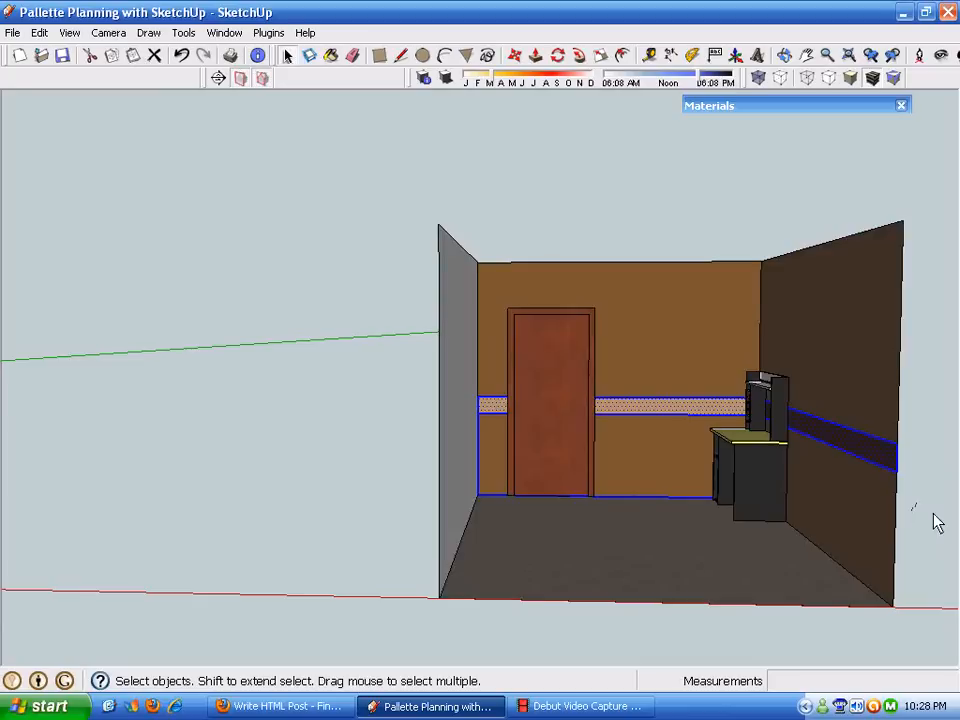
middle_drag(933, 514, 924, 543)
drag(439, 359, 921, 489)
middle_drag(921, 489, 920, 528)
key(Delete)
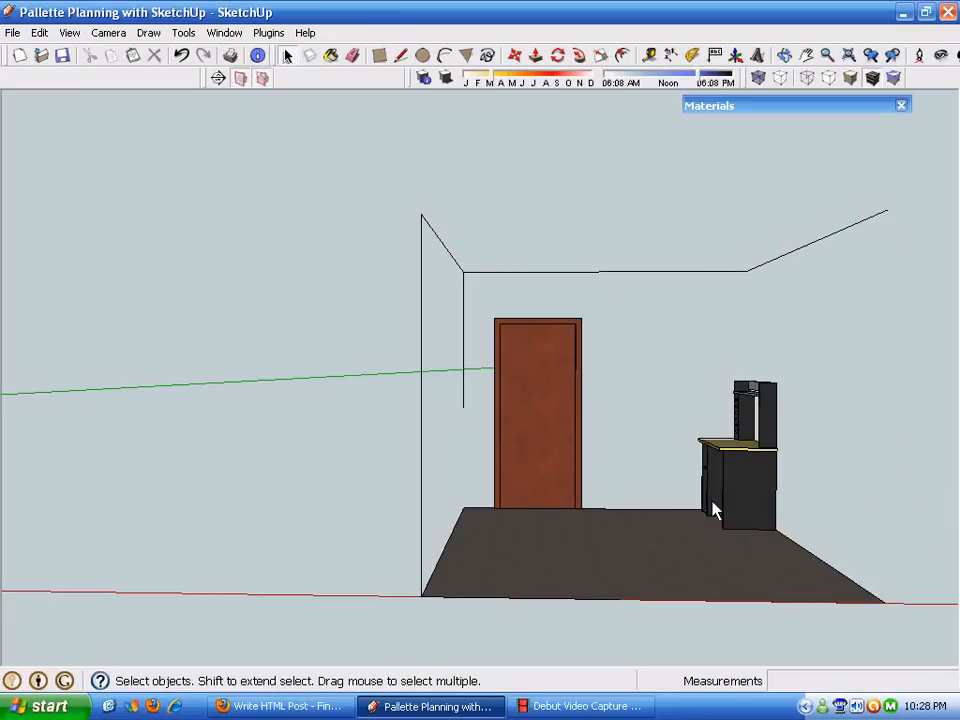
key(ctrl+z)
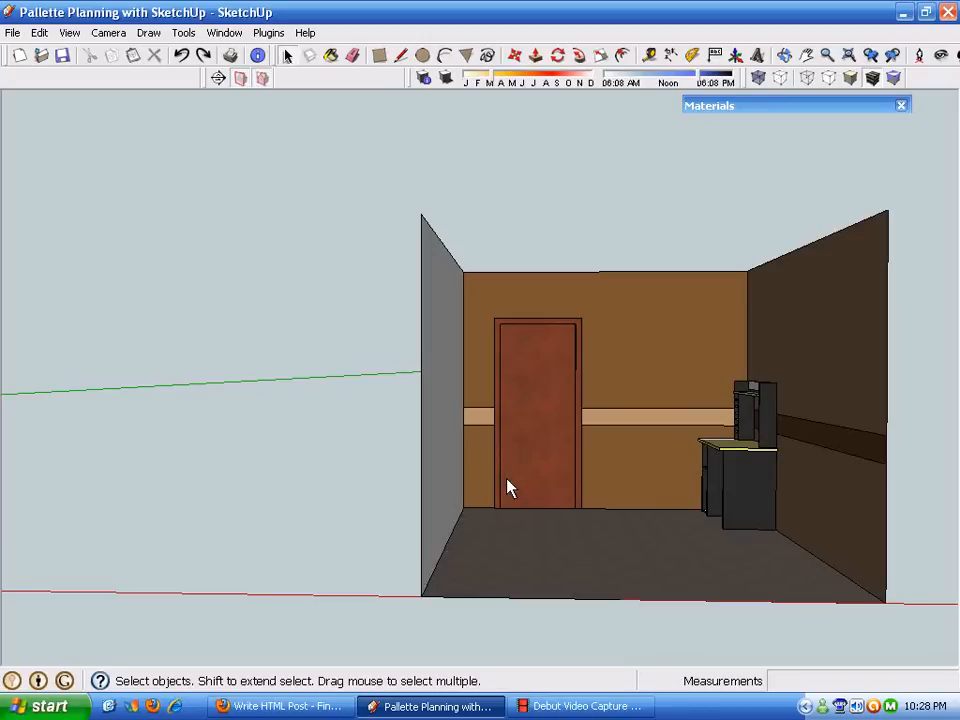
Delete the stripe that runs around the end room's door and desk walls.
middle_drag(490, 416, 499, 437)
drag(448, 380, 925, 527)
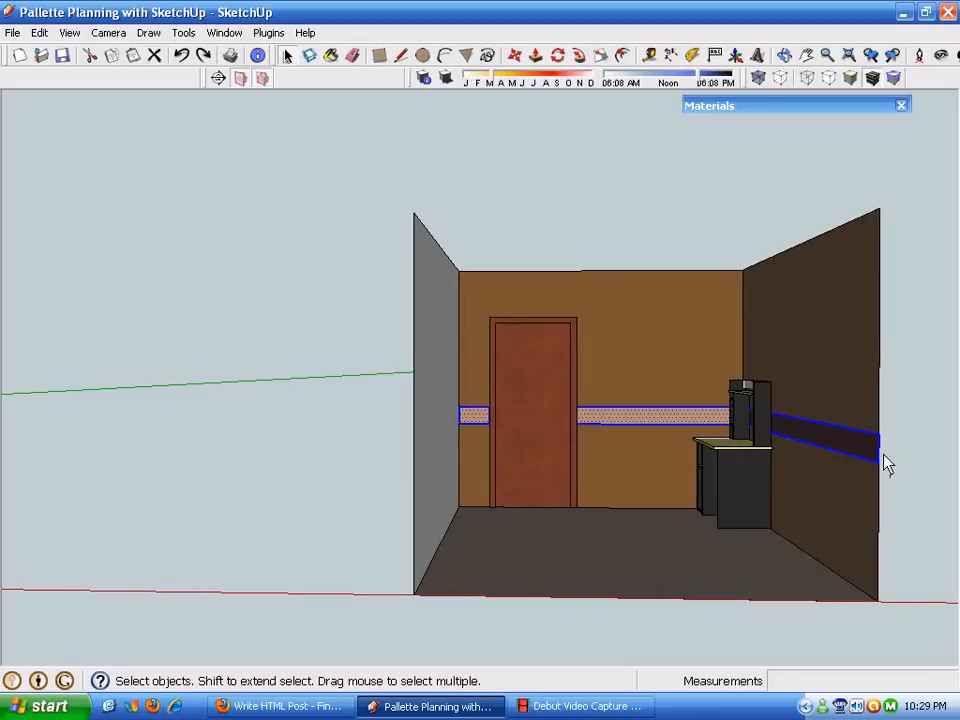
scroll(857, 489, up, 4)
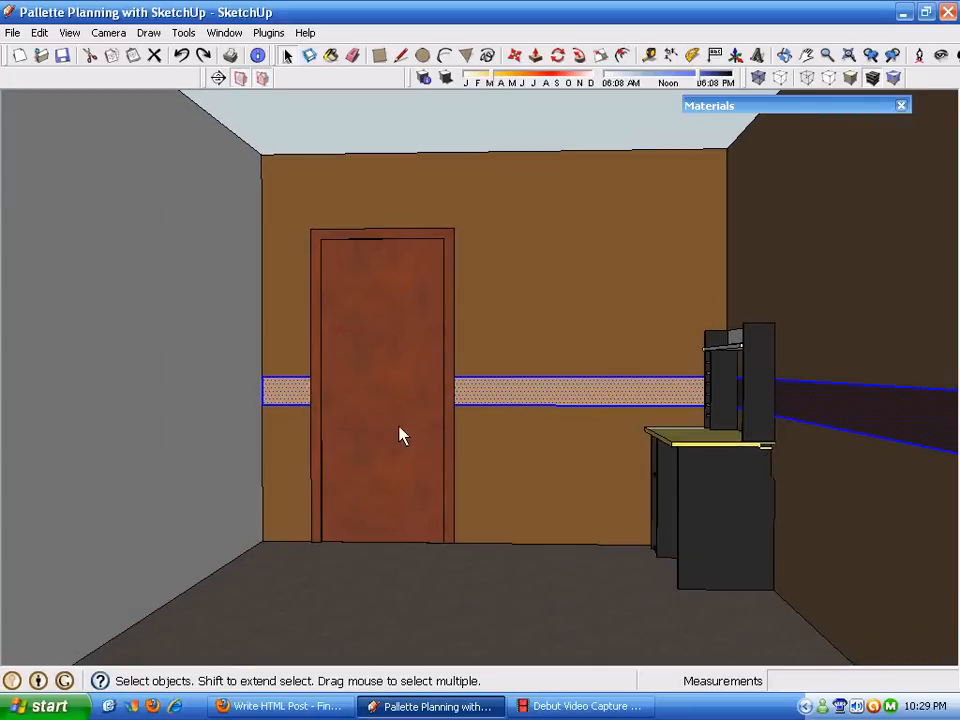
scroll(668, 418, down, 2)
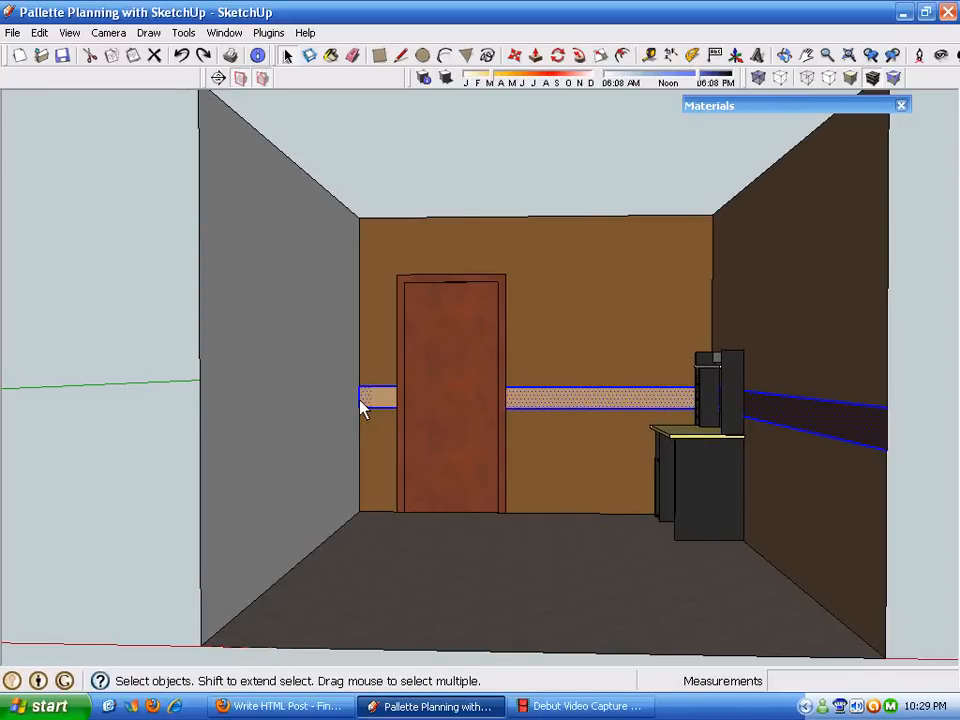
scroll(866, 448, down, 2)
mouse_move(866, 448)
middle_down()
mouse_move(427, 474)
mouse_move(204, 463)
mouse_move(531, 500)
middle_up()
scroll(657, 492, down, 3)
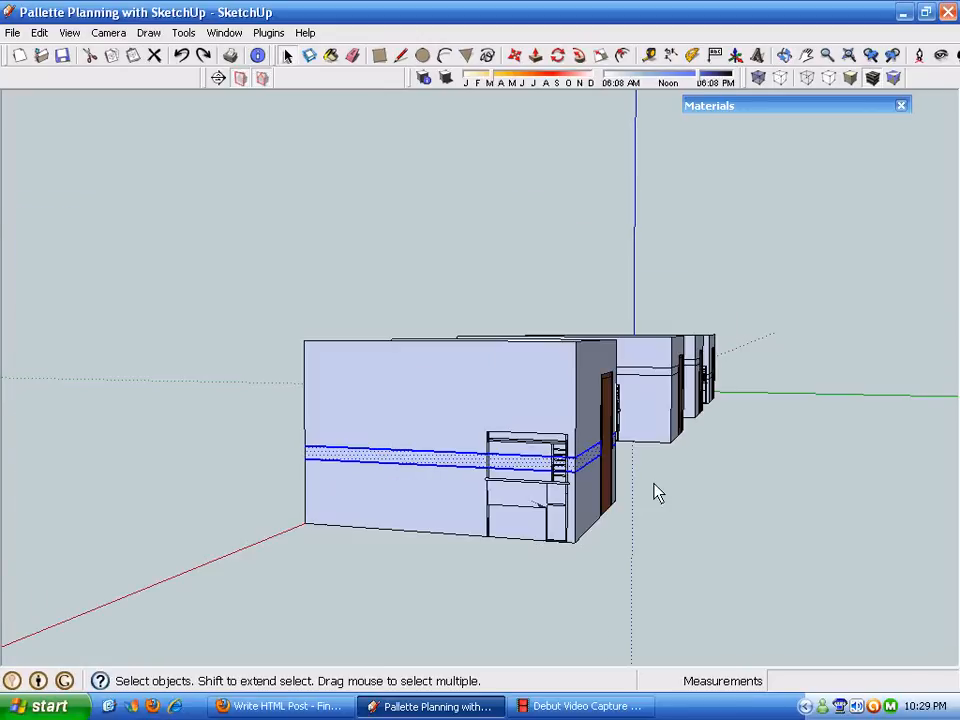
key(Delete)
Rebuild the end room's door and desk walls as plain faces by redrawing their top edges with the Line tool.
middle_drag(583, 570, 650, 560)
scroll(632, 615, up, 4)
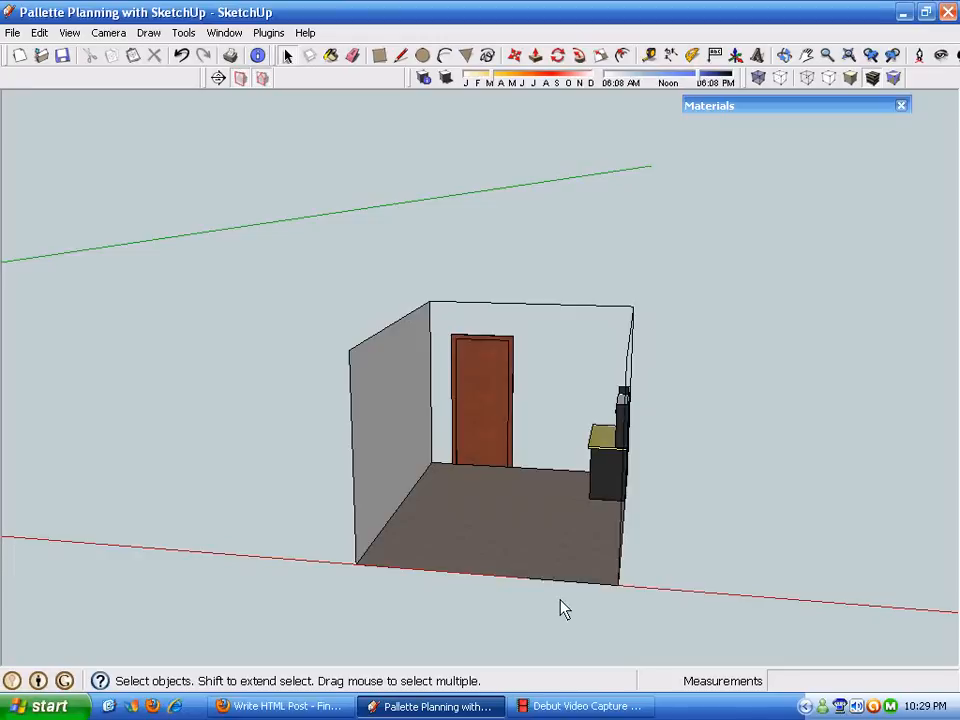
scroll(521, 593, up, 3)
middle_drag(521, 593, 501, 115)
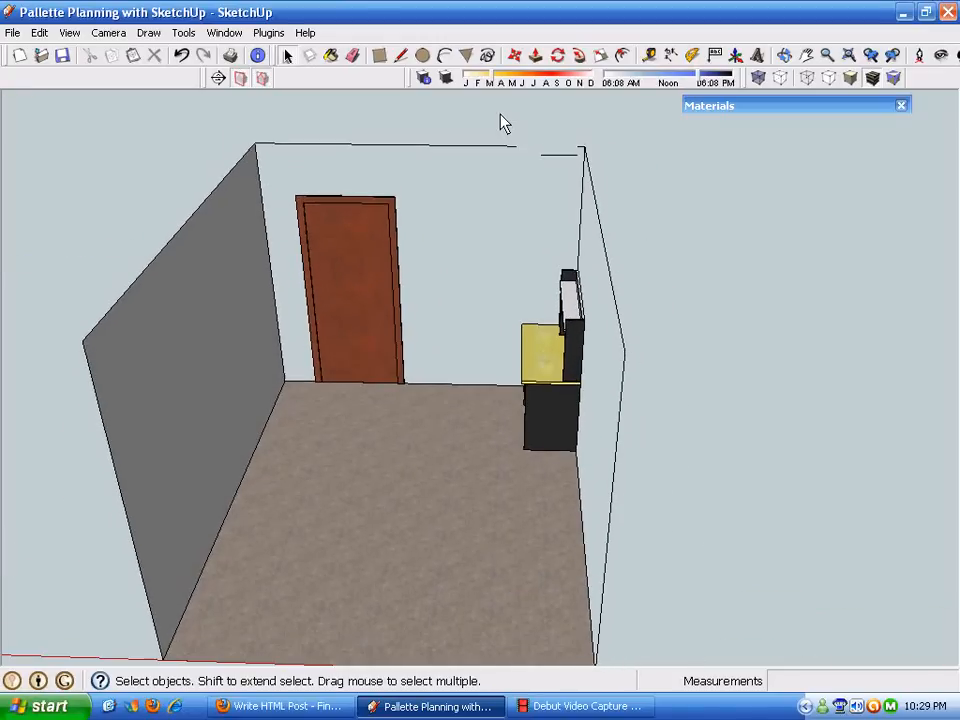
click(403, 57)
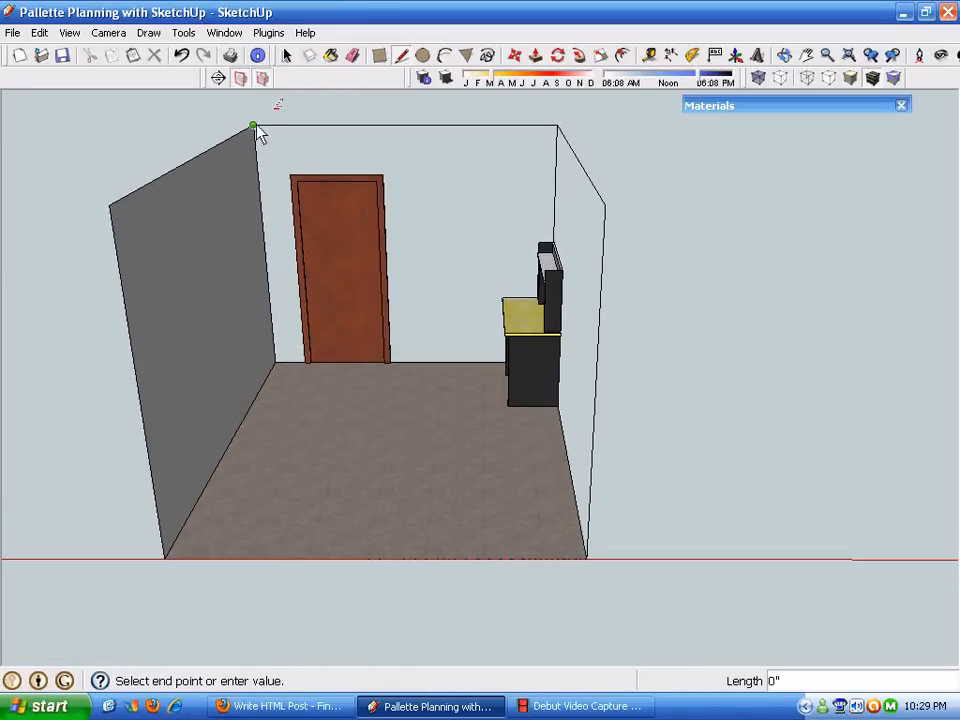
click(557, 127)
click(557, 127)
click(604, 205)
Trace over the door outline on the outside of the end room and delete the wall face covering the door.
middle_drag(503, 447, 483, 465)
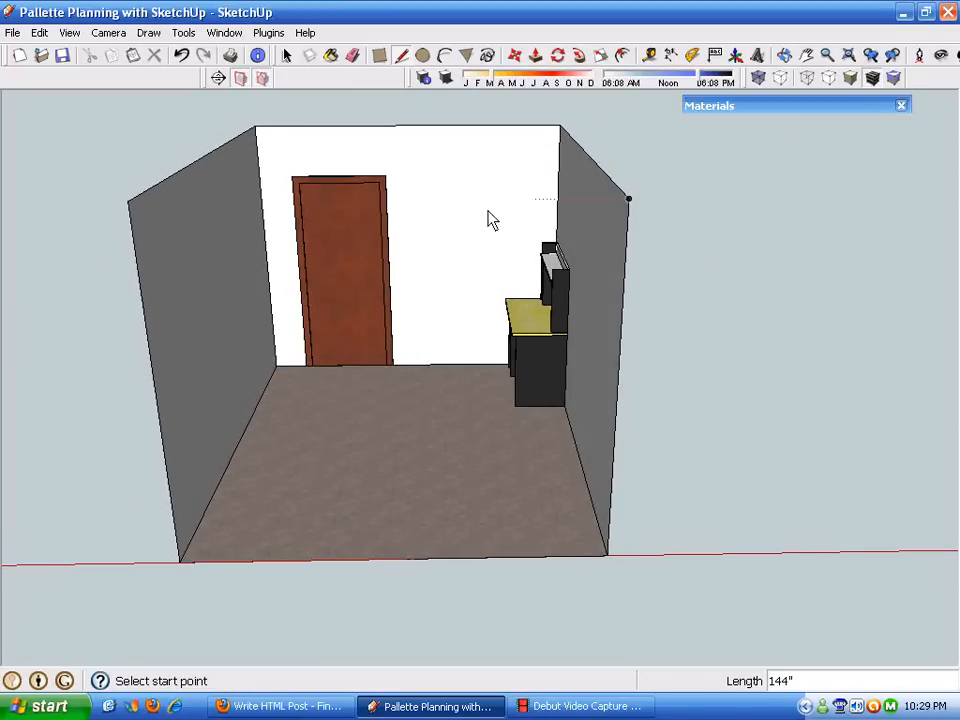
middle_drag(742, 310, 377, 403)
scroll(532, 290, up, 3)
shift+middle_drag(552, 285, 460, 152)
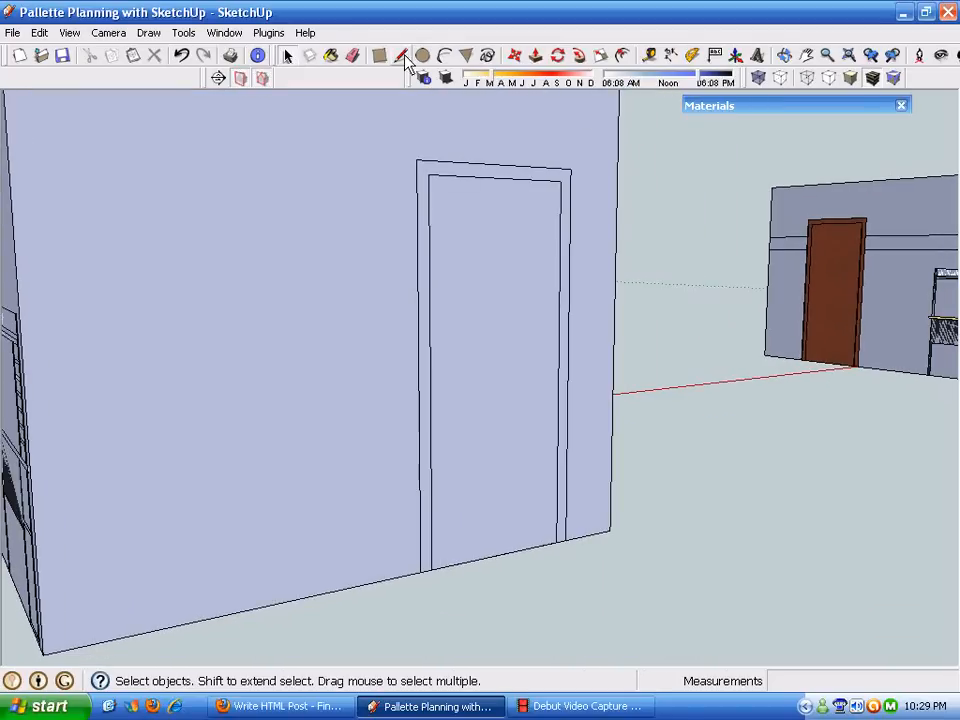
click(566, 548)
key(space)
click(530, 476)
key(Delete)
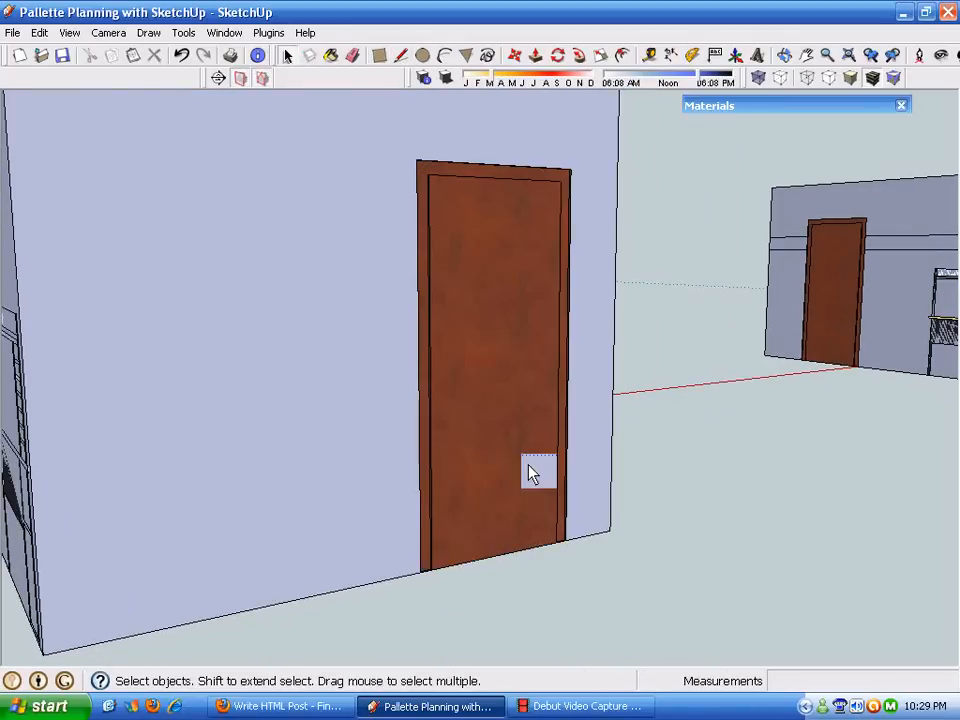
Paint the end room's door wall and desk wall with Color_C18 from the model's own materials.
scroll(594, 484, down, 3)
middle_drag(594, 484, 835, 480)
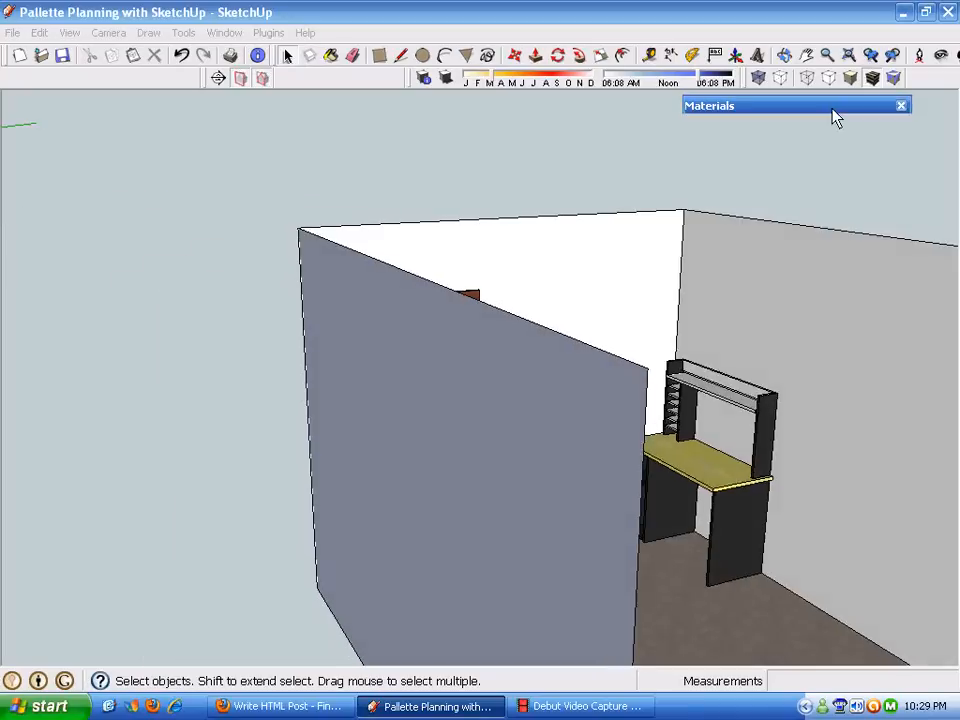
click(834, 108)
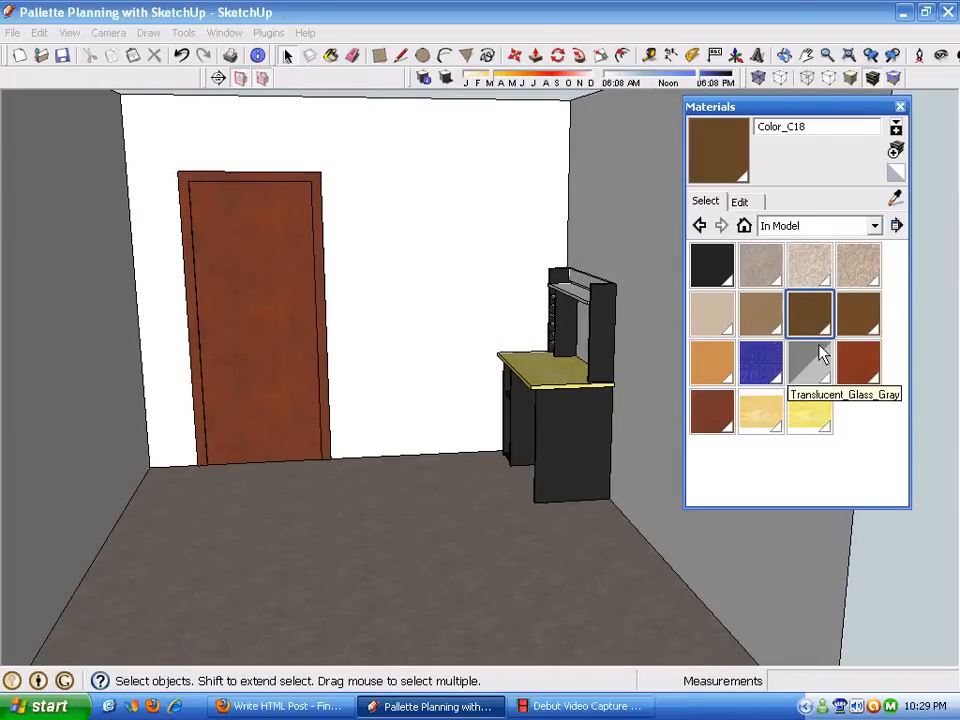
click(520, 213)
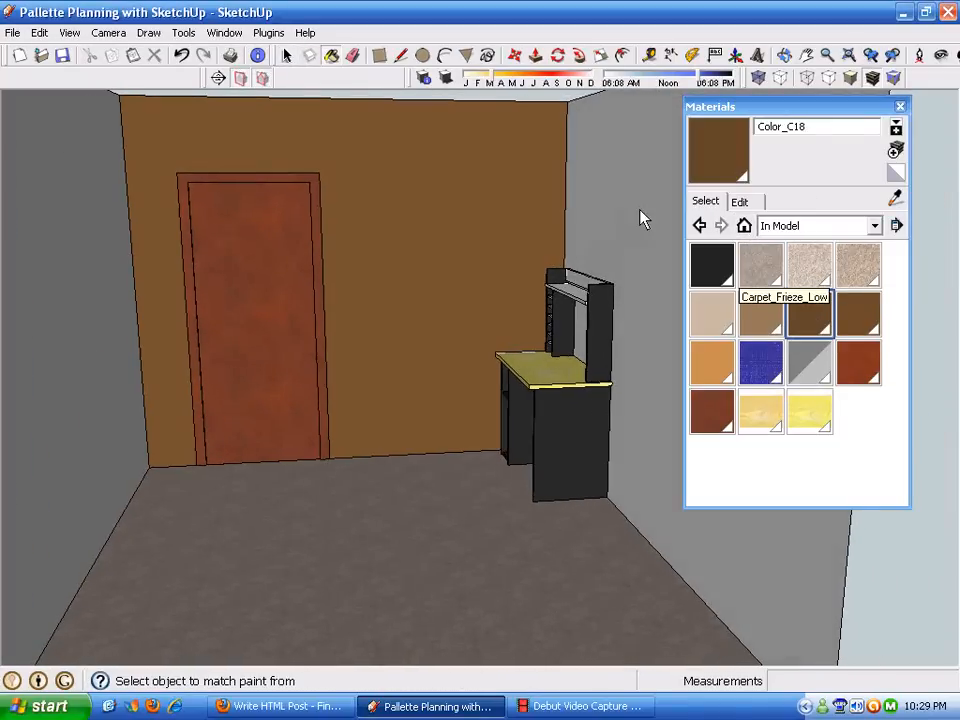
click(669, 390)
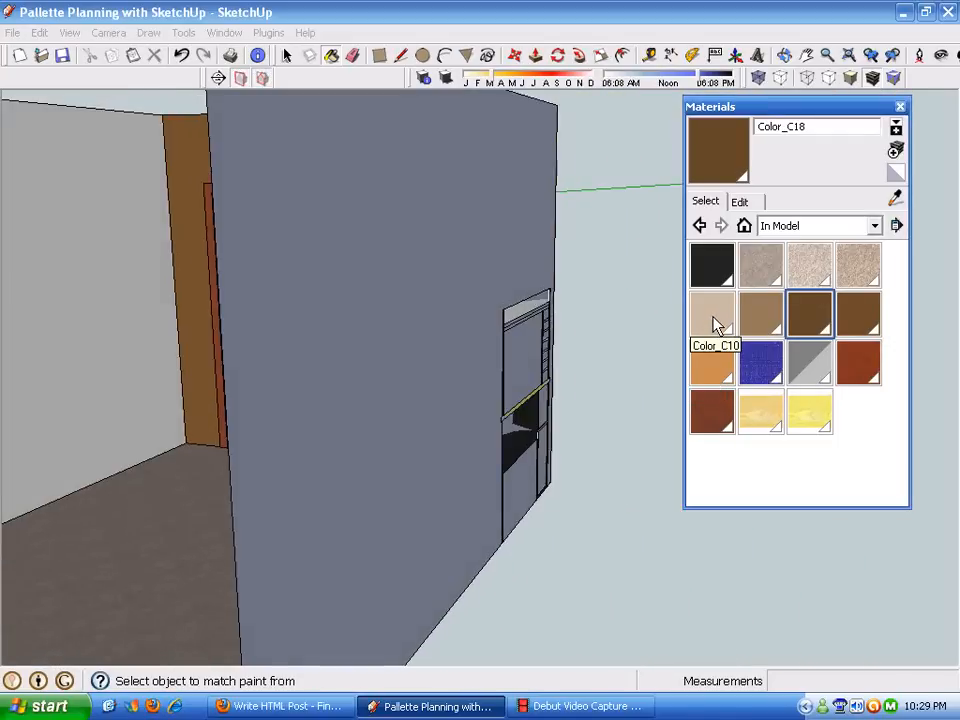
Paint the inside of the wall opposite the desk with Color_C10 and close the materials browser.
click(714, 318)
click(167, 357)
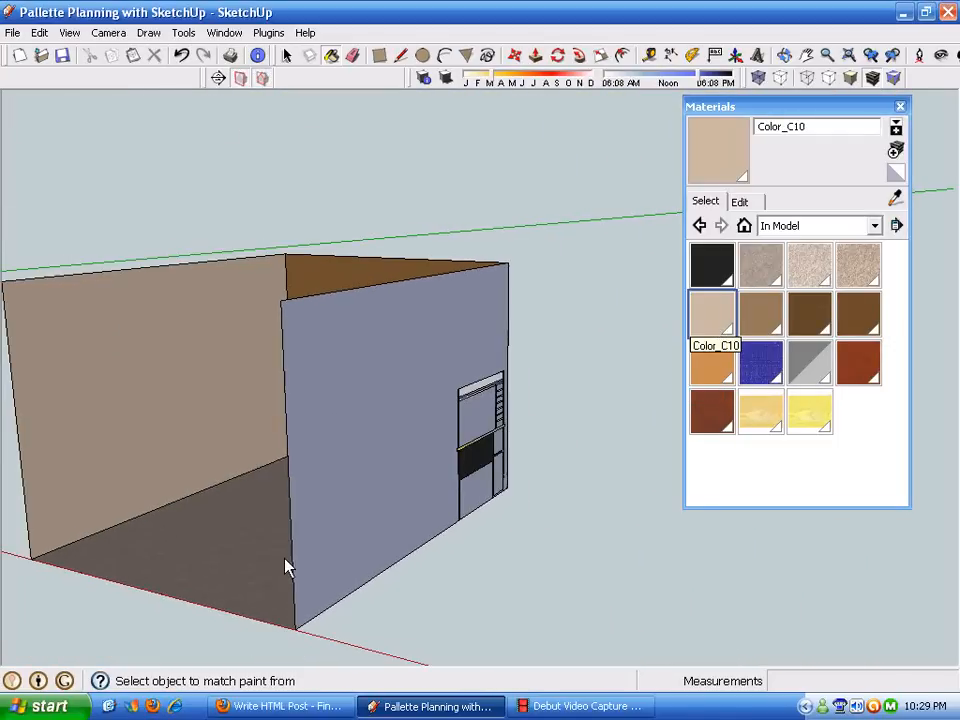
key(space)
middle_drag(215, 543, 410, 484)
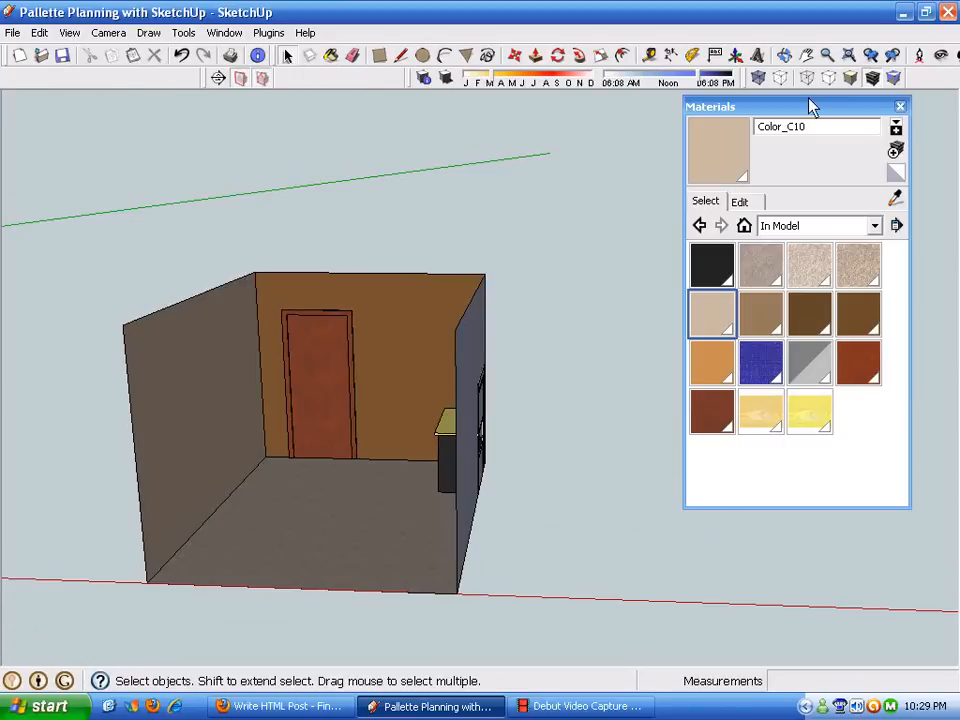
click(809, 106)
middle_drag(815, 315, 532, 338)
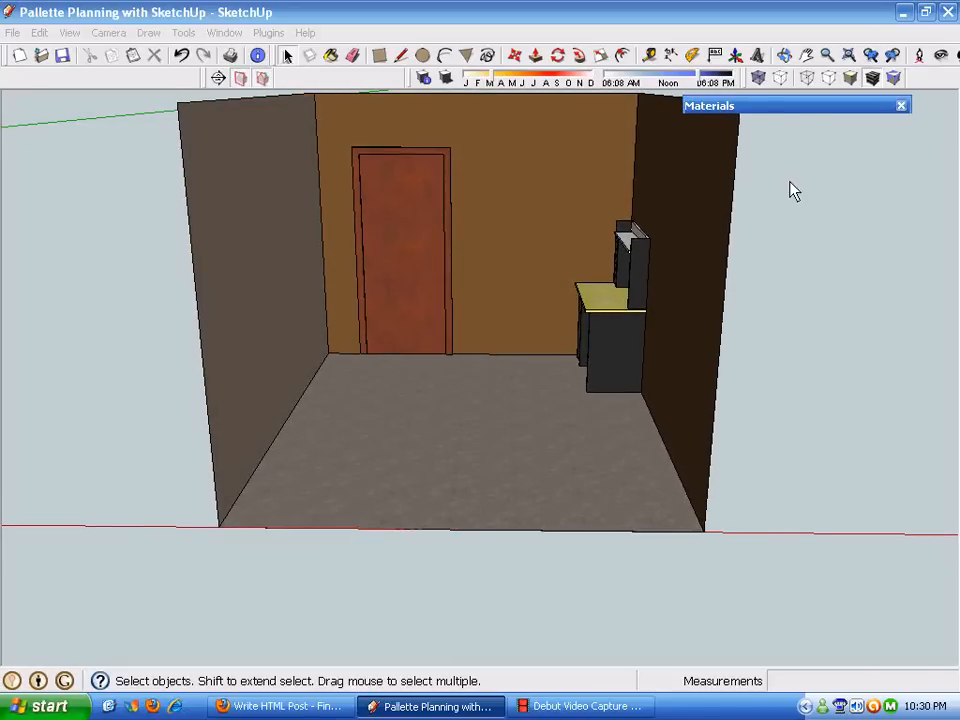
click(860, 108)
click(900, 105)
Move the whole end room along the red axis, close beside the neighbouring room in the row.
middle_drag(800, 320, 636, 469)
scroll(441, 553, down, 5)
shift+middle_drag(413, 559, 702, 420)
drag(714, 297, 922, 481)
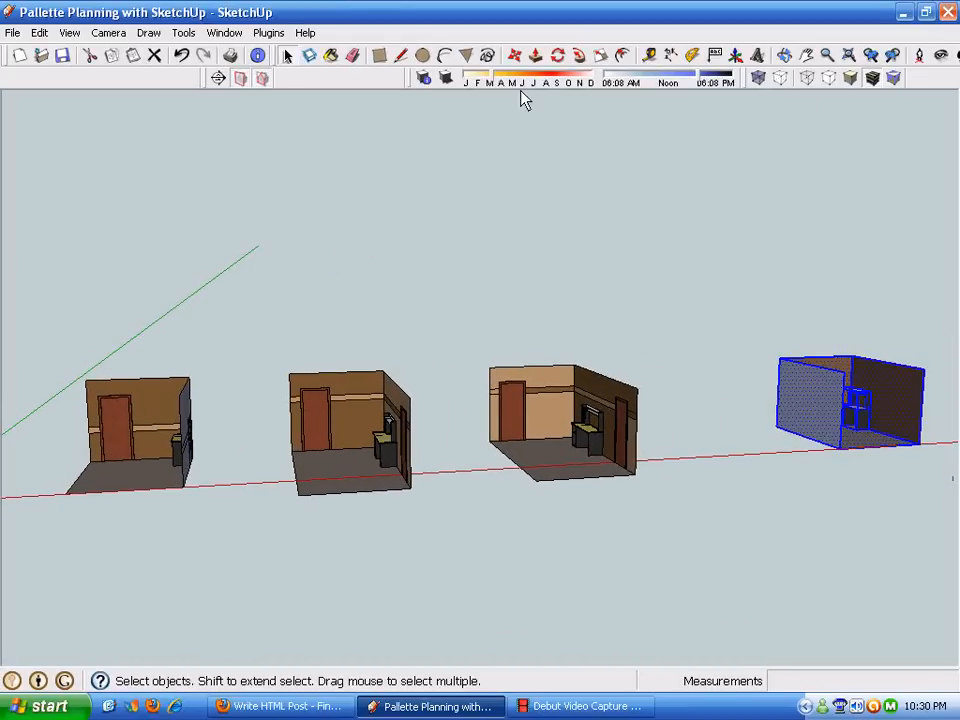
click(840, 458)
click(700, 601)
key(space)
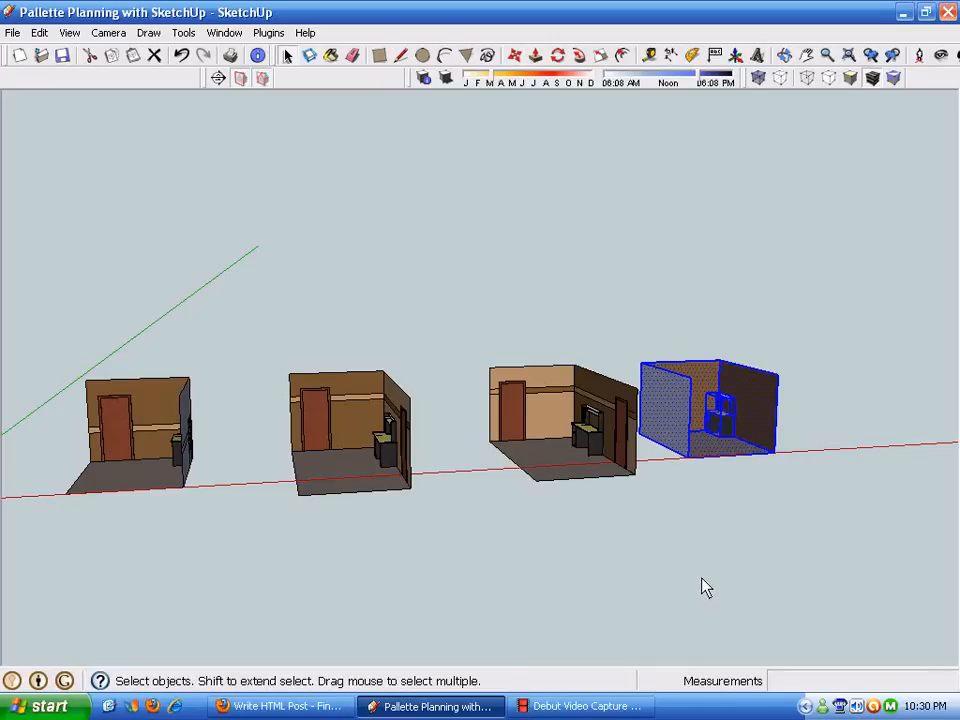
click(706, 587)
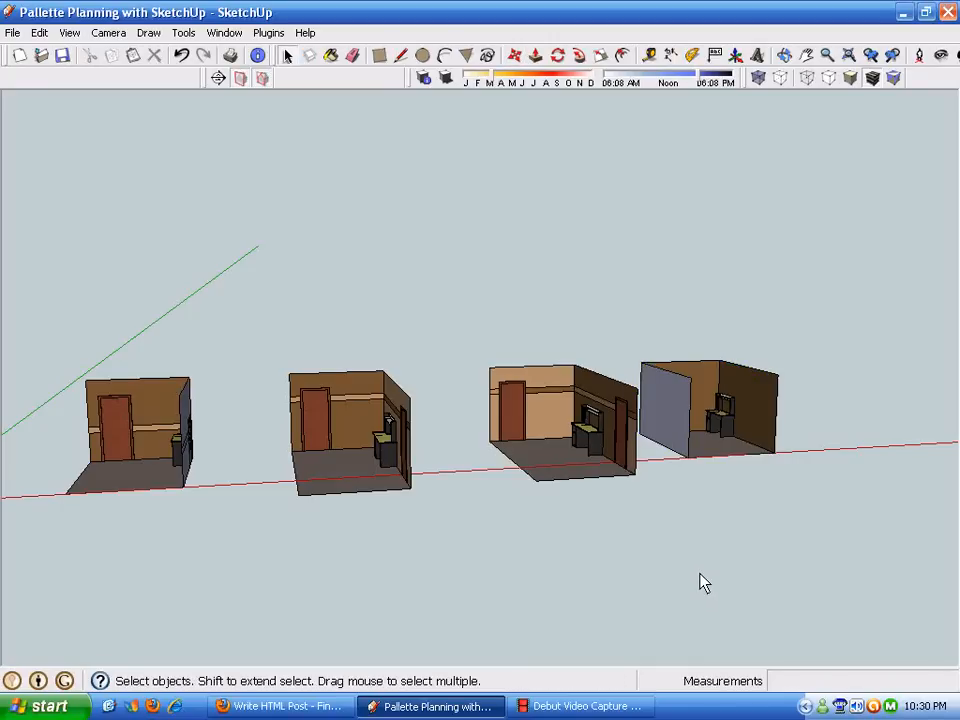
middle_drag(733, 591, 737, 592)
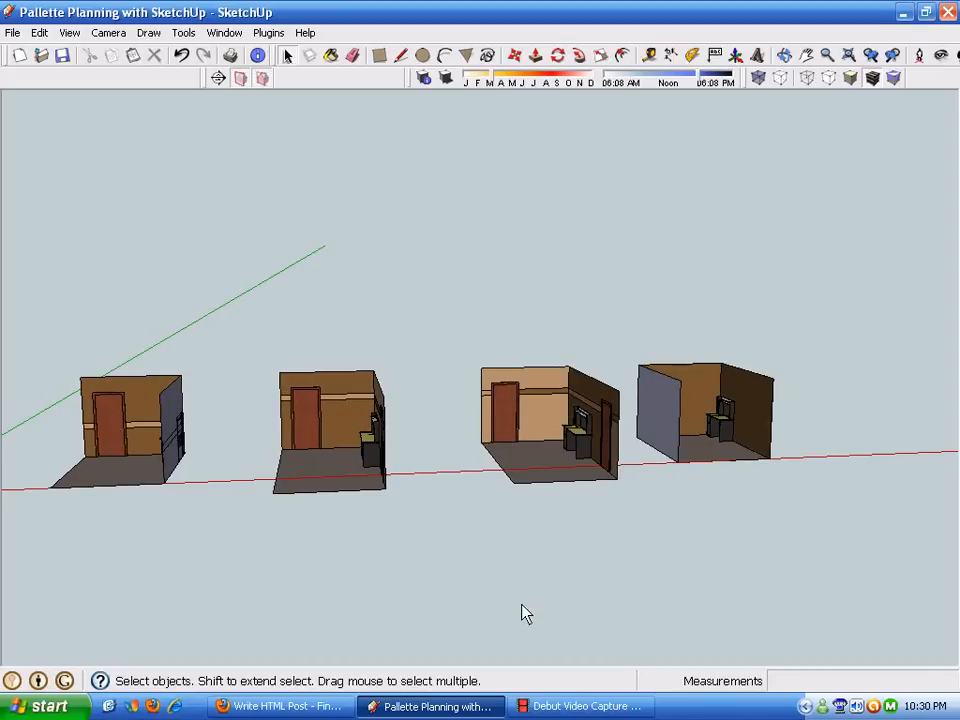
scroll(605, 578, up, 4)
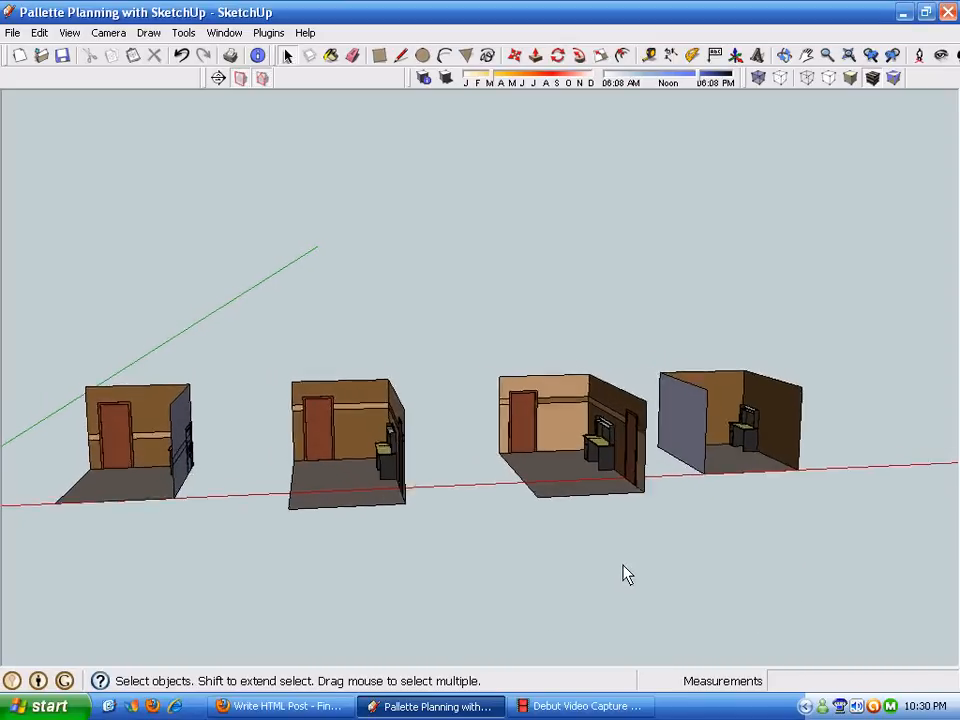
scroll(603, 567, up, 3)
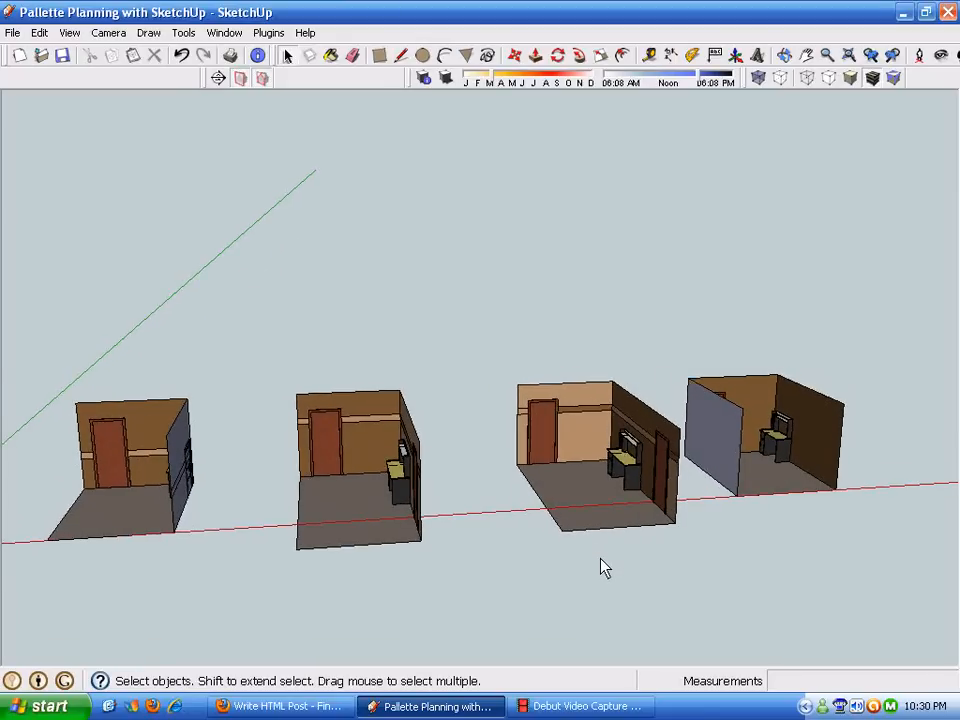
scroll(609, 568, up, 3)
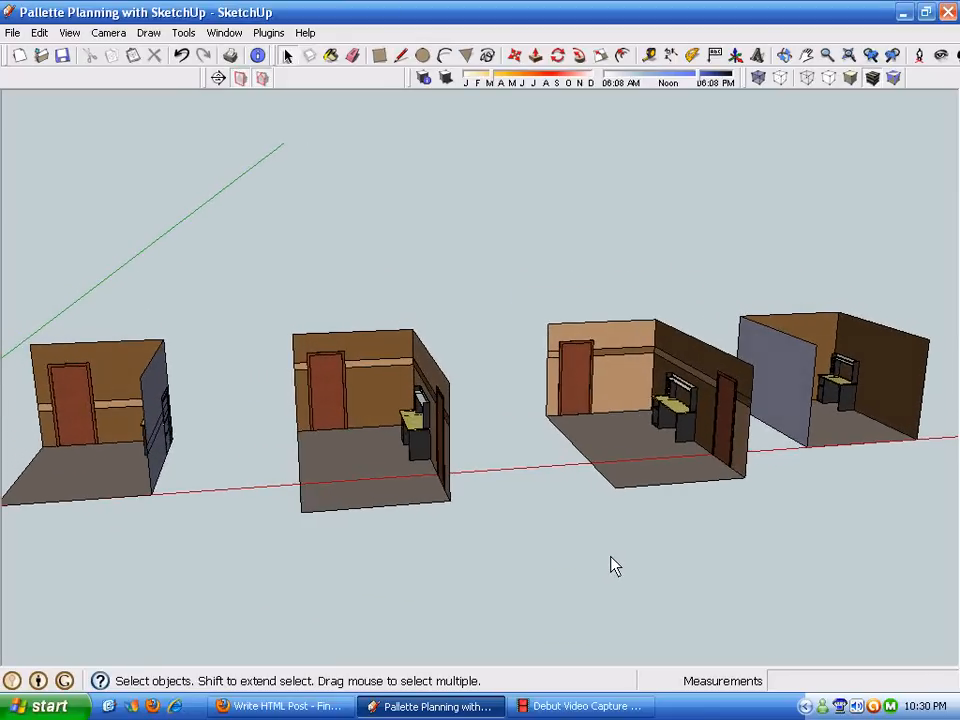
mouse_move(557, 527)
middle_down()
mouse_move(454, 507)
mouse_move(531, 517)
mouse_move(538, 482)
mouse_move(552, 510)
middle_up()
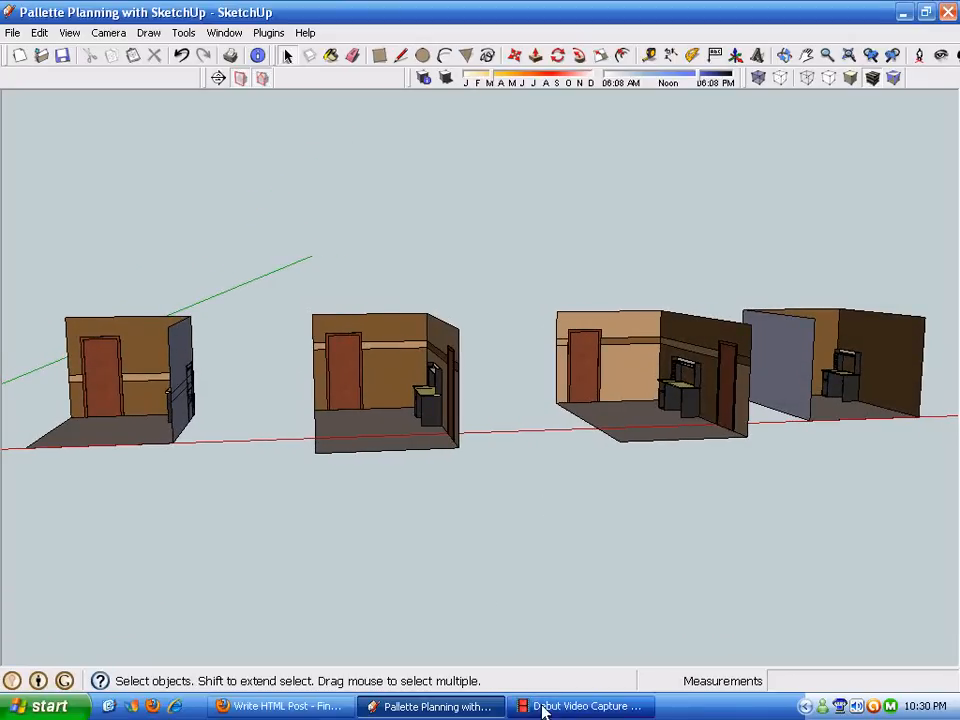